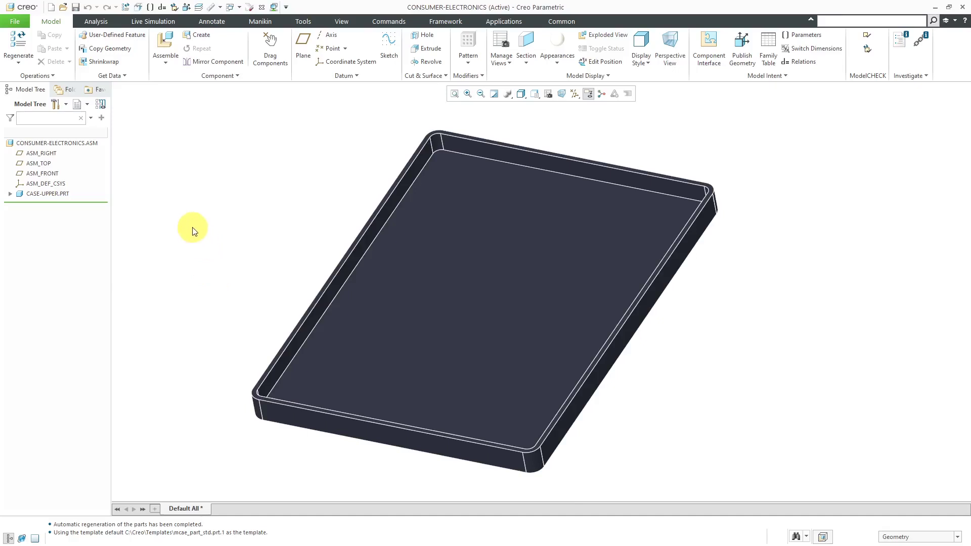
- Create a new part named flex-printed-circuit-board
left_click(52, 12)
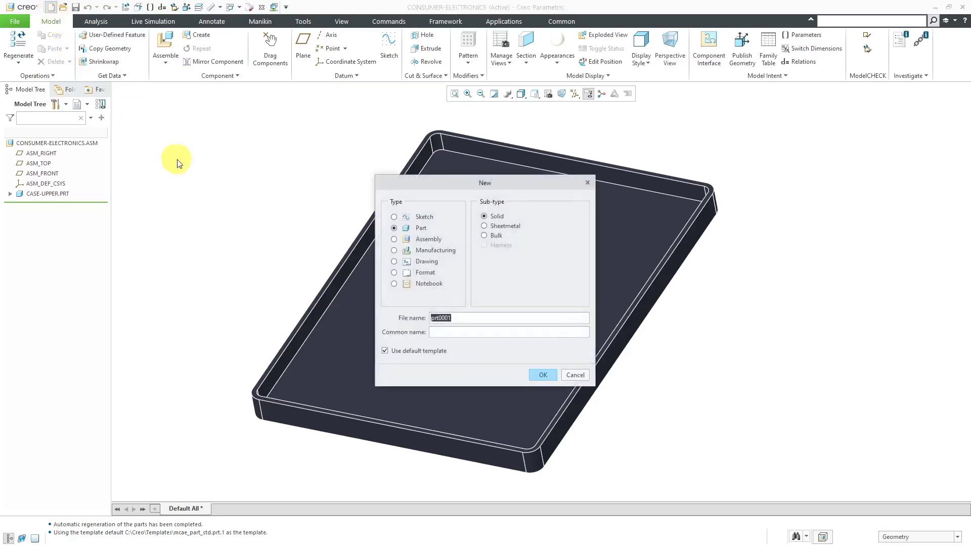
type("fl")
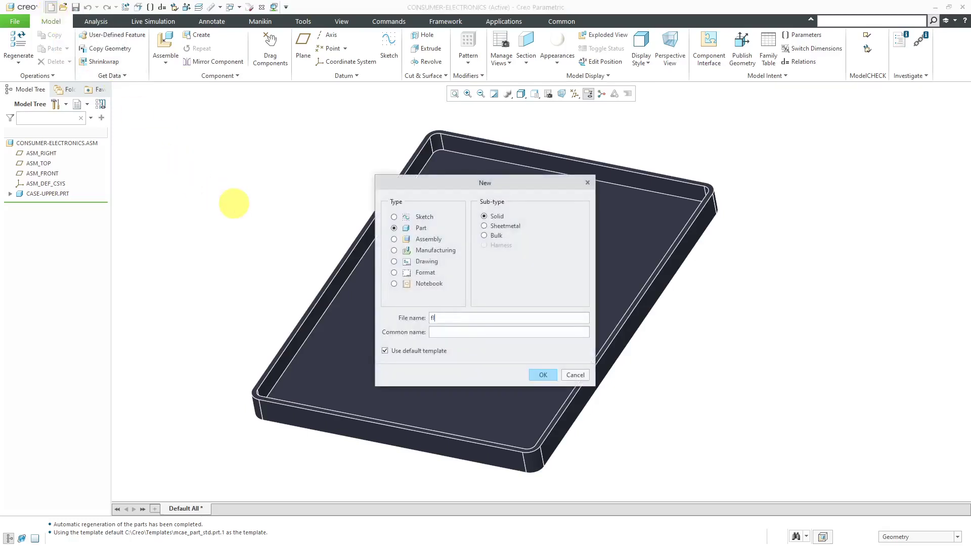
type("ex-printed-circui")
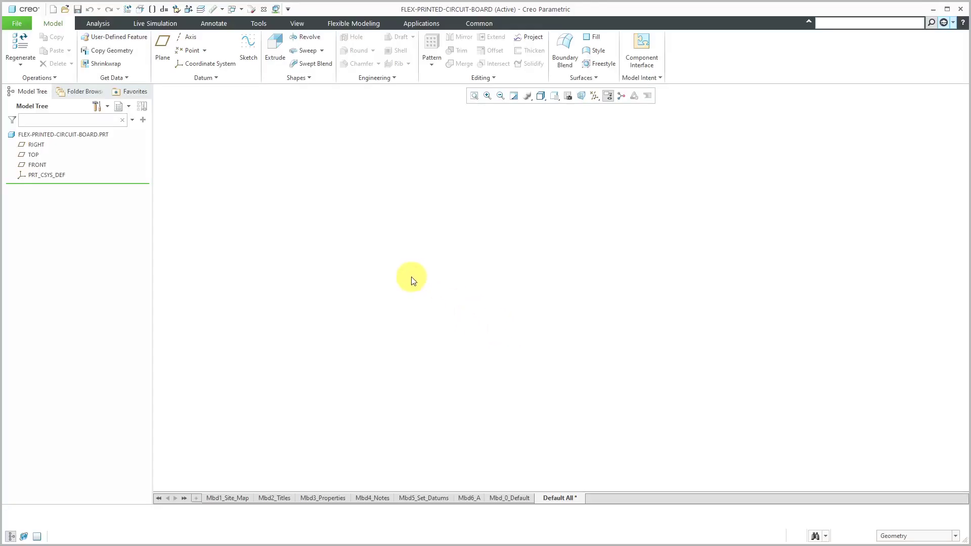
- Convert the part to sheet metal and collapse the Master Rep column in the Model Tree
left_click(50, 81)
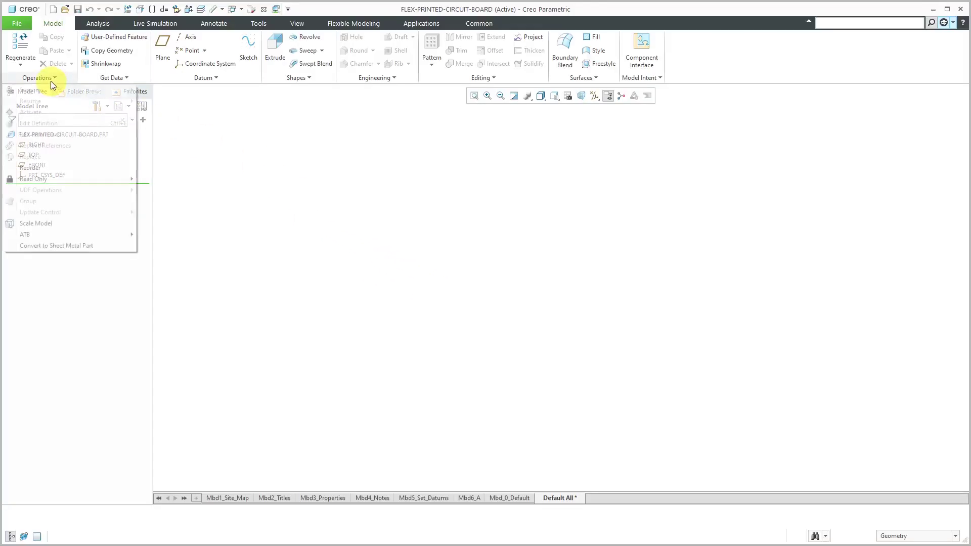
left_click(69, 246)
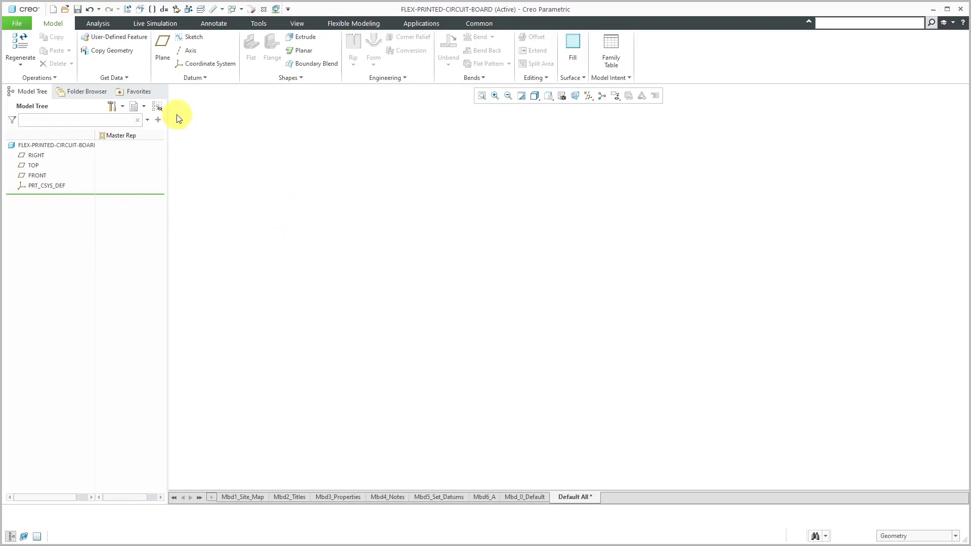
left_click(157, 106)
- Turn on datum plane display and select the TOP plane
left_click(561, 96)
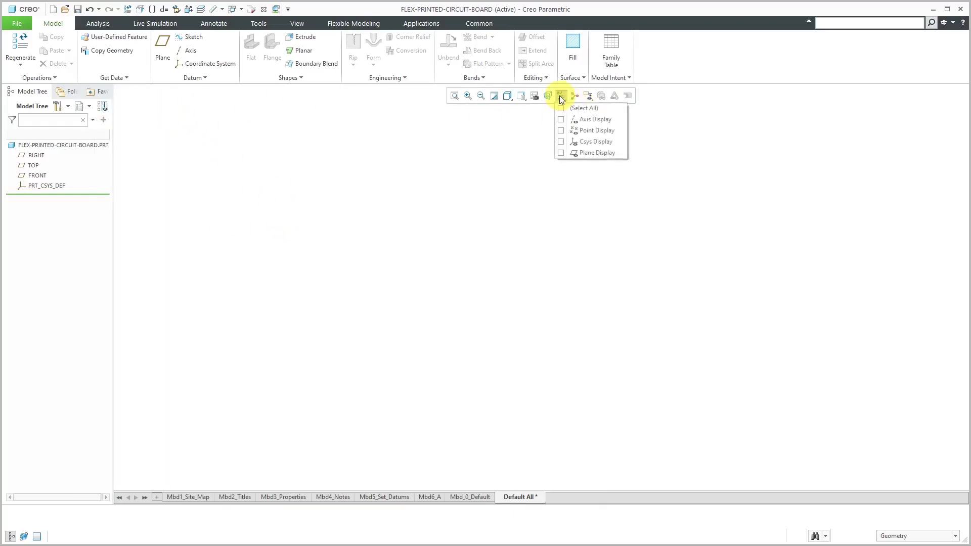
left_click(561, 152)
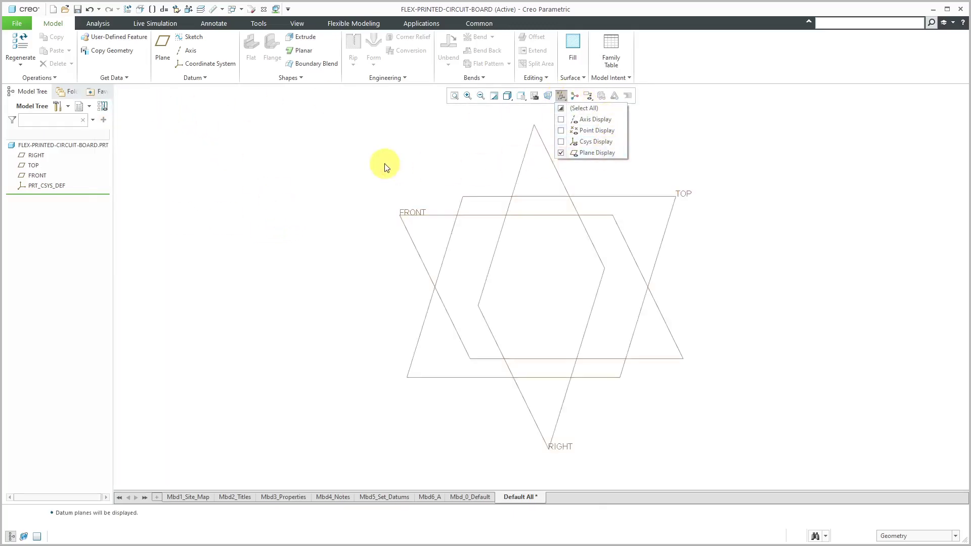
left_click(479, 198)
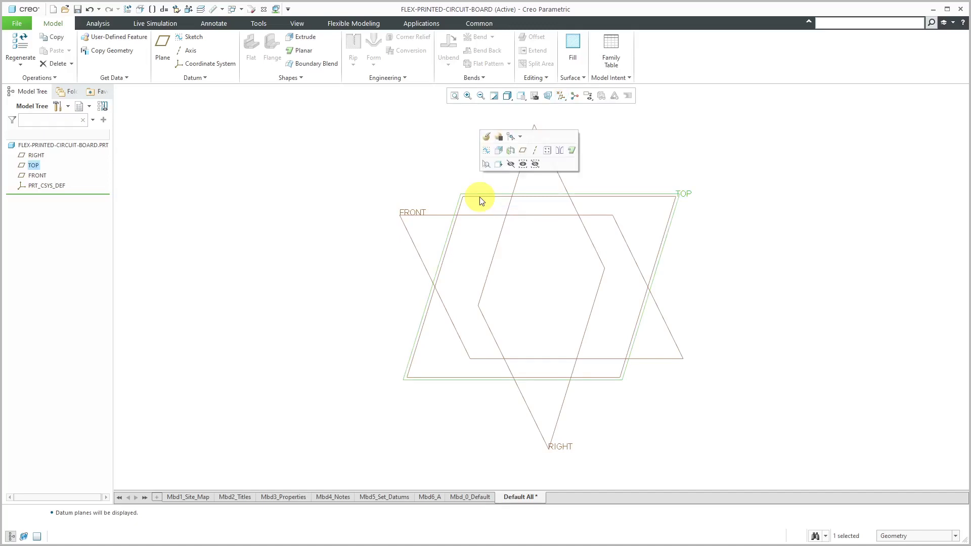
- Draw a rectangle in a new sketch on the TOP plane
left_click(486, 151)
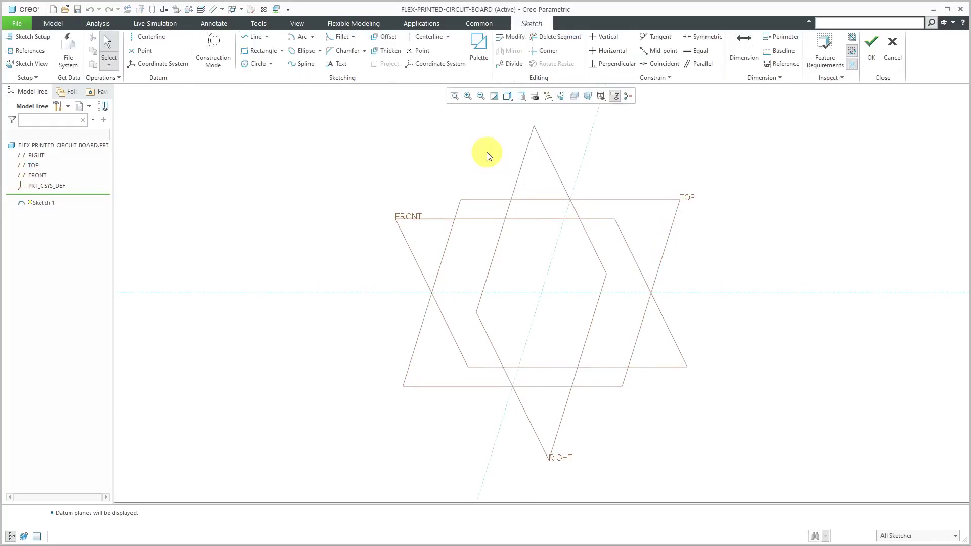
left_click(262, 54)
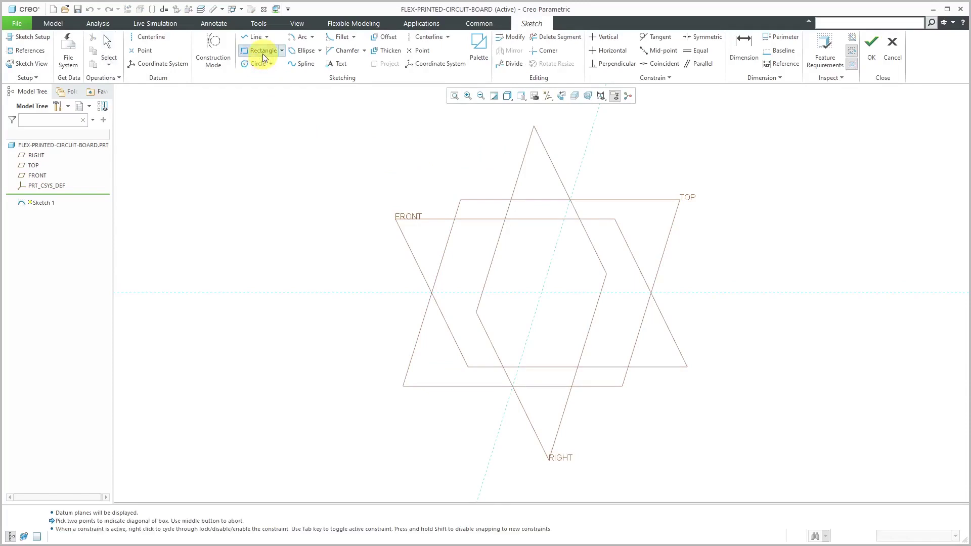
left_click(542, 291)
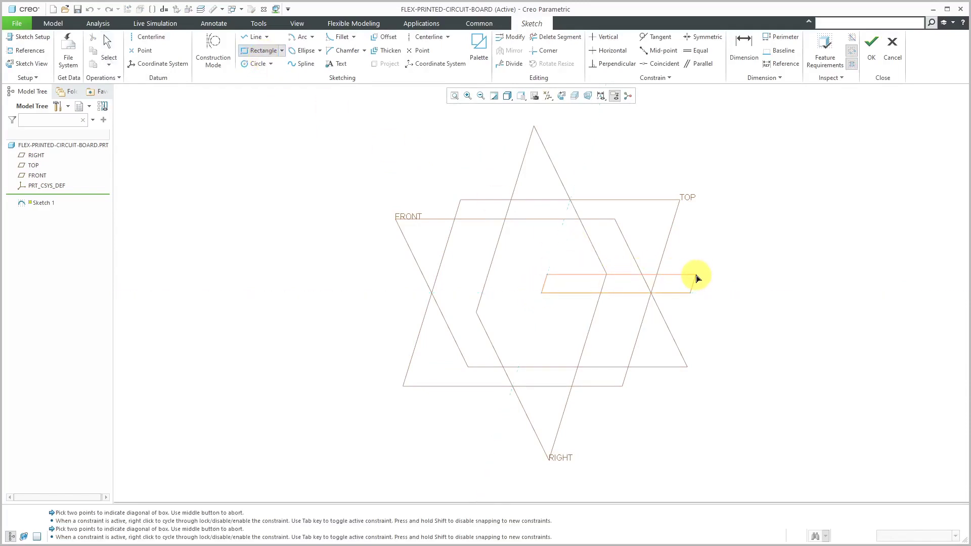
left_click(713, 282)
scroll(712, 282, "up", 3)
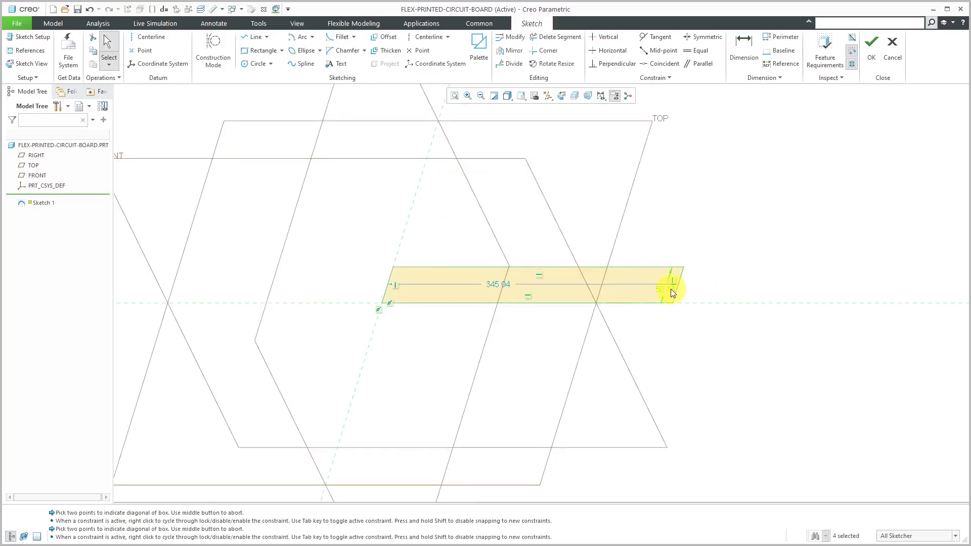
- Set the rectangle to height 1 and width 14, refit, and finish Sketch 1
double_click(668, 290)
type("1")
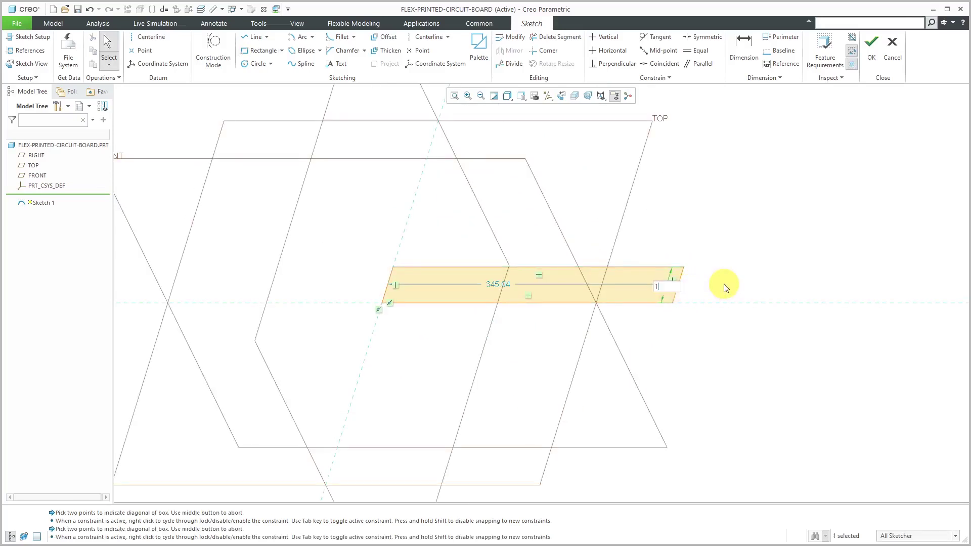
key("Return")
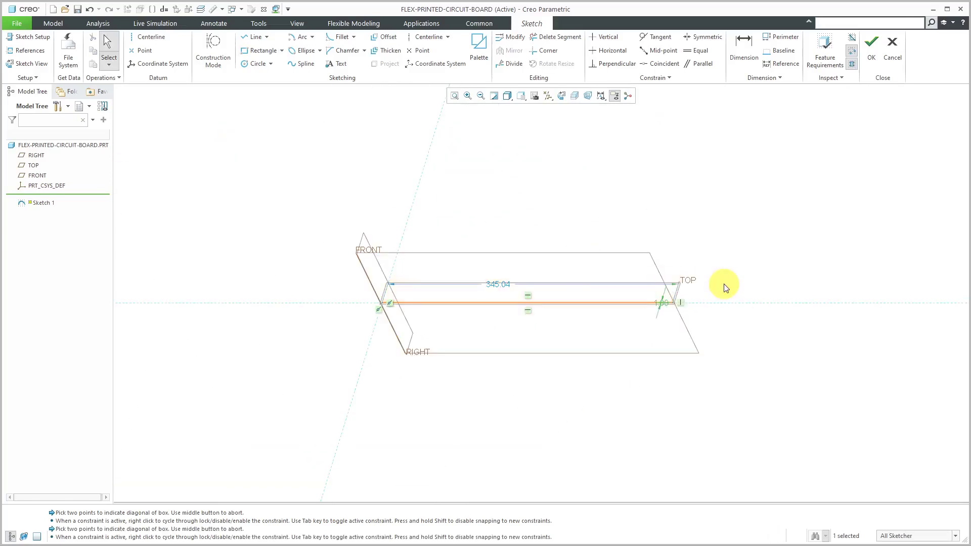
double_click(496, 283)
type("14")
key("Return")
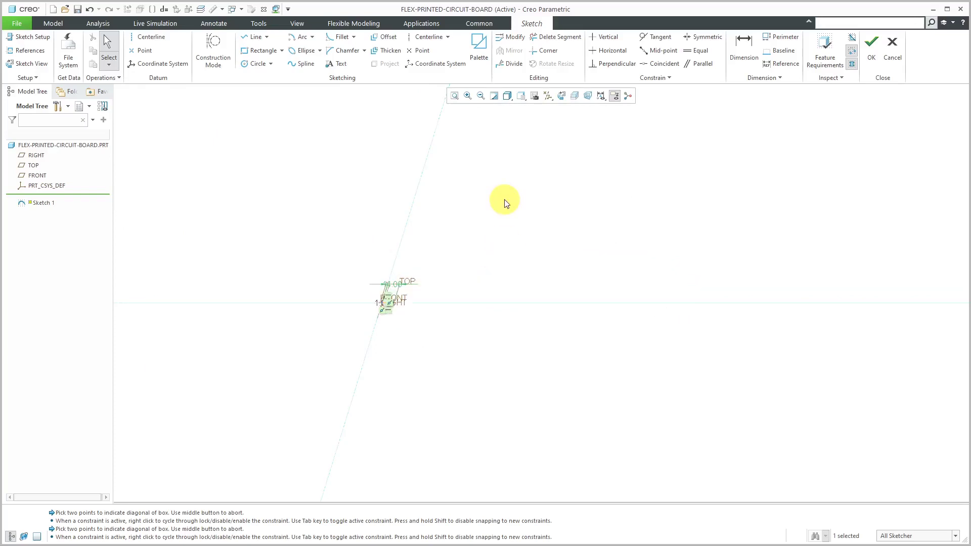
left_click(454, 96)
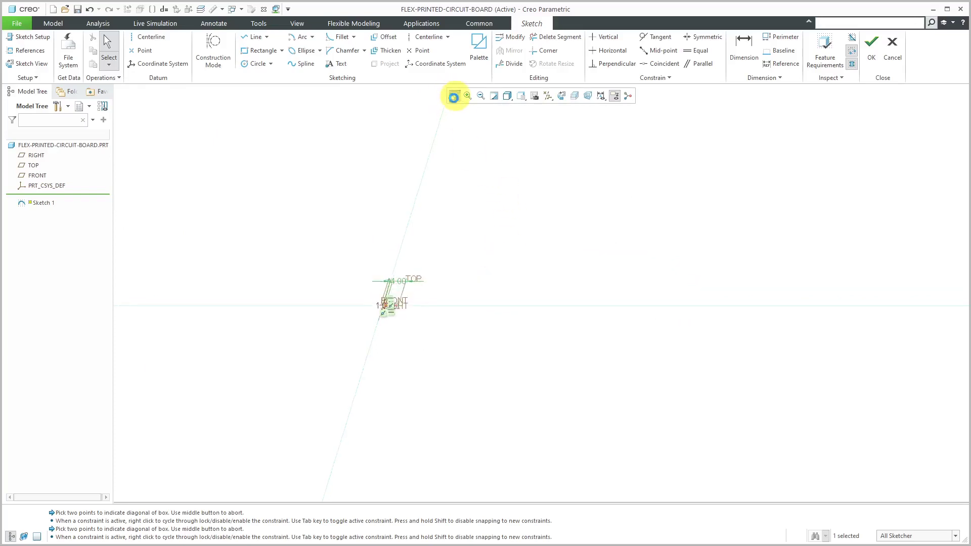
right_click(353, 244)
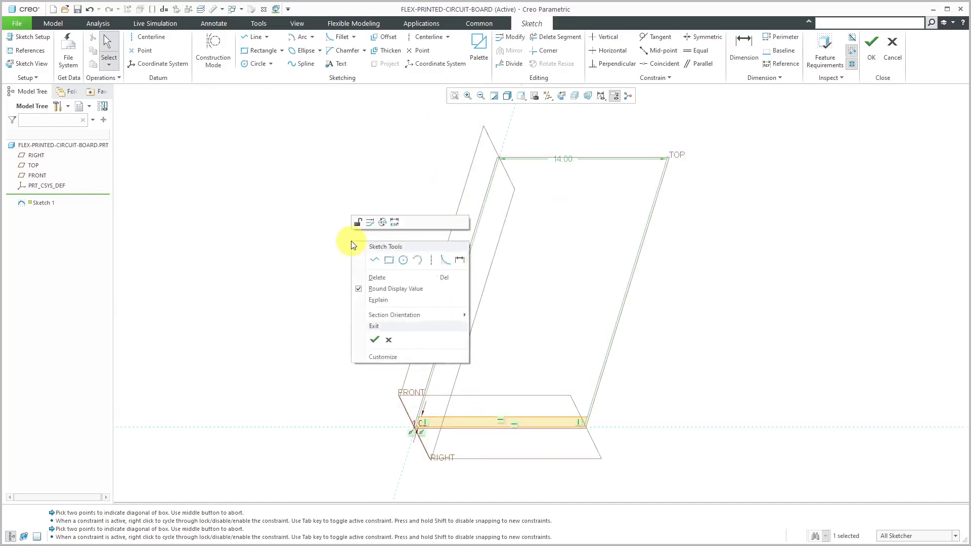
left_click(374, 343)
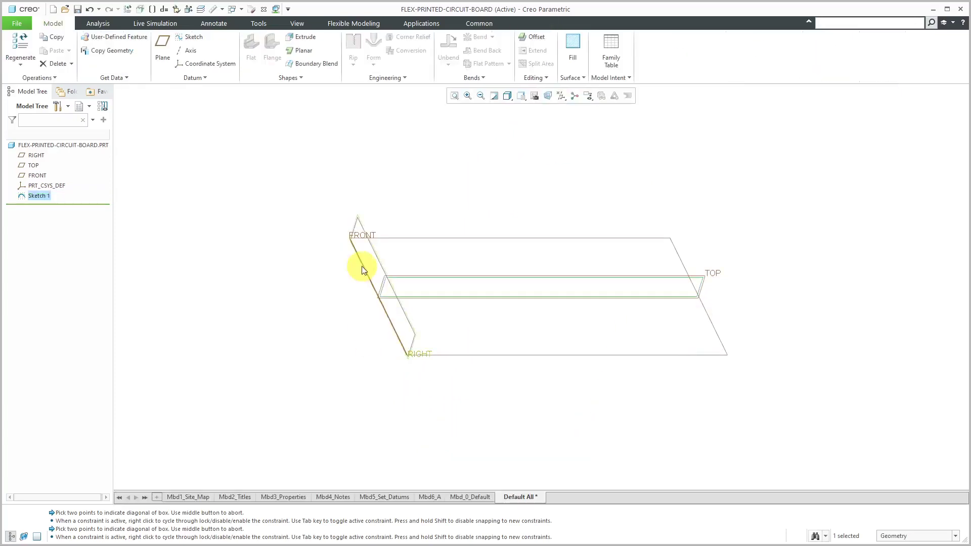
- Hide datum planes and build a 0.05-thick Planar first wall from Sketch 1
left_click(562, 96)
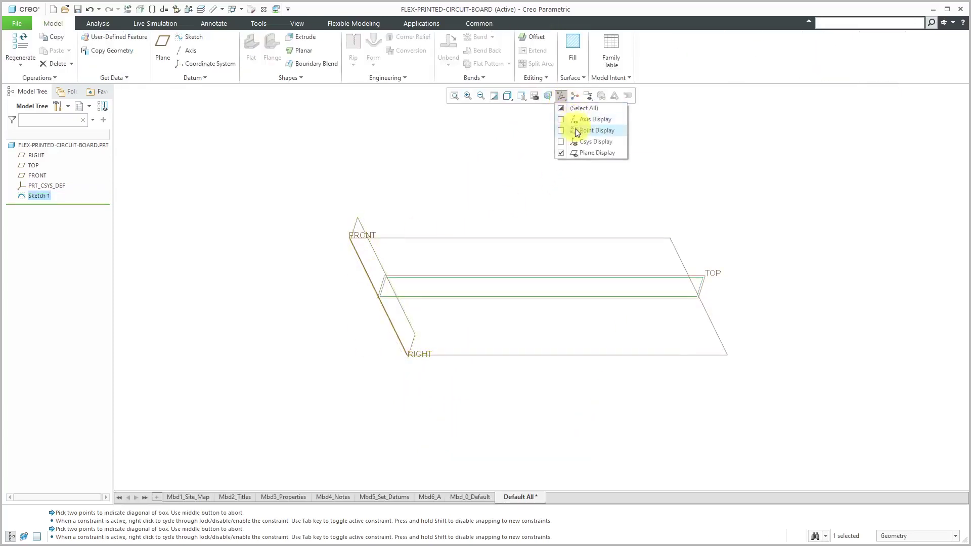
left_click(575, 153)
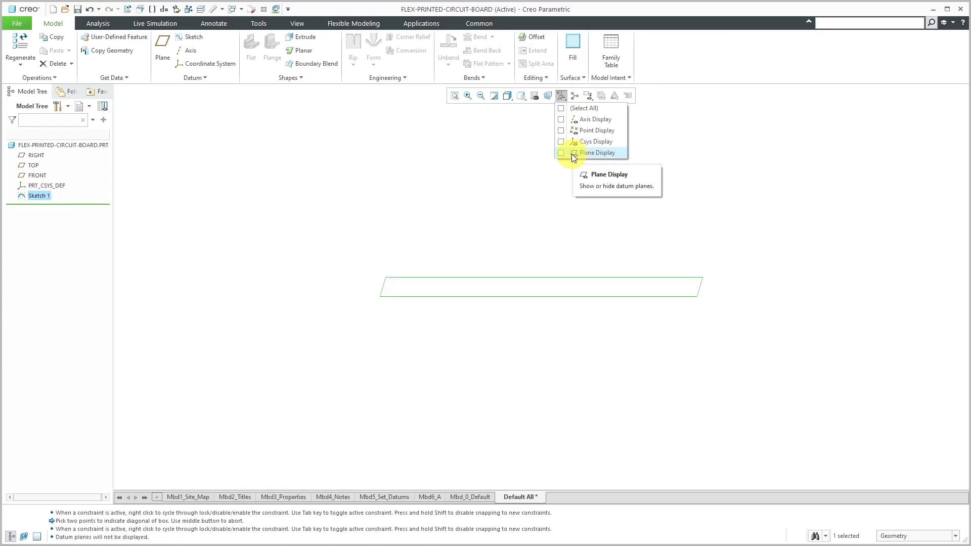
left_click(304, 53)
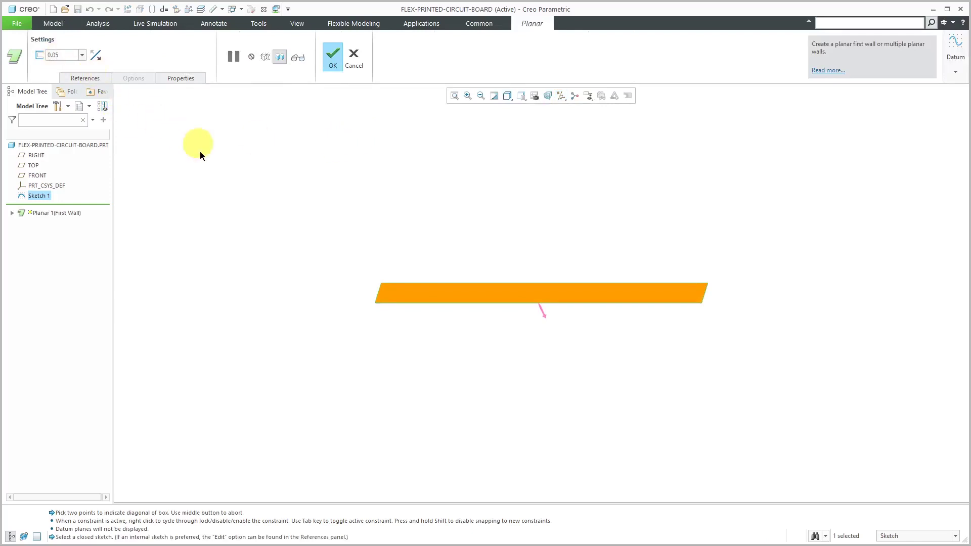
left_click(336, 65)
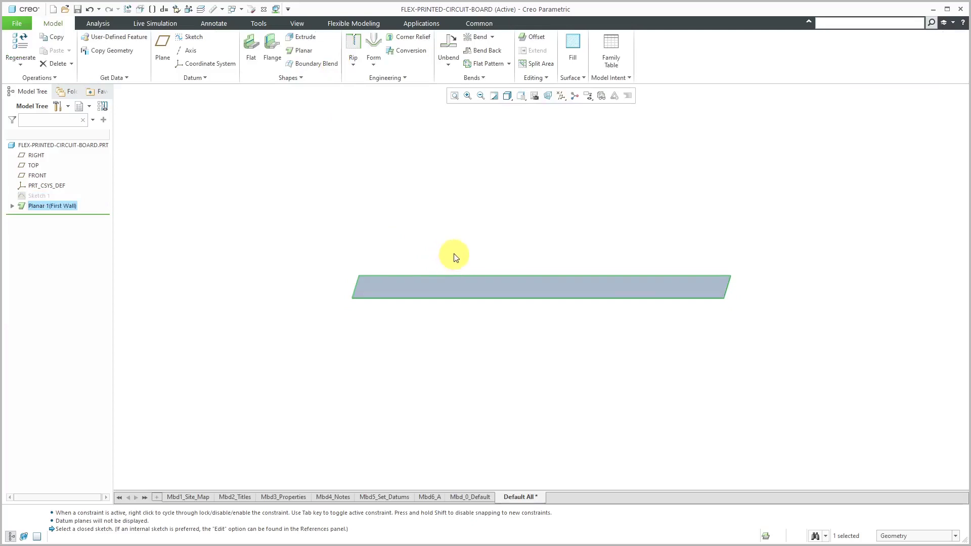
- Orbit the wall strip to a diagonal view and zoom in close
mouse_move(453, 258)
middle_mouse_down()
mouse_move(477, 223)
mouse_move(540, 219)
mouse_move(535, 244)
mouse_move(523, 238)
middle_mouse_up()
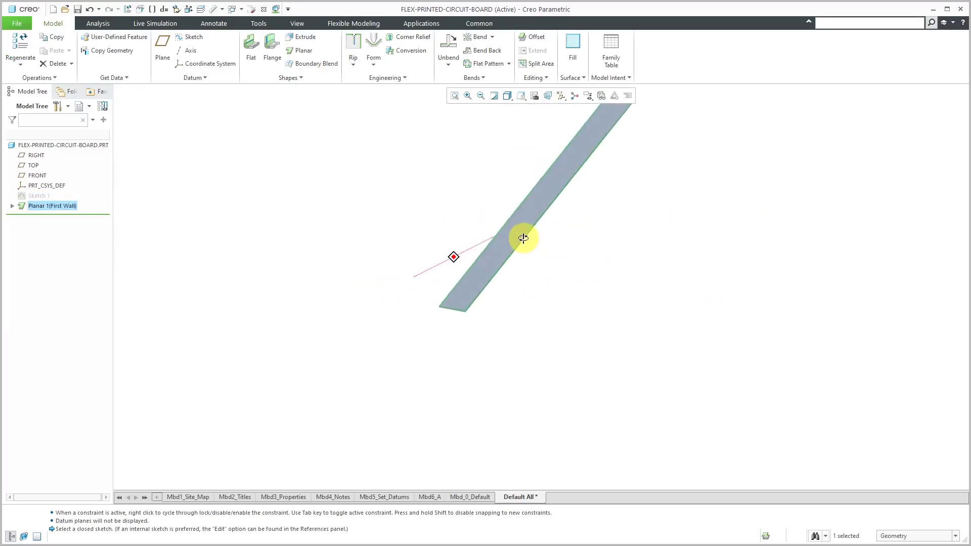
scroll(494, 199, "down", 3)
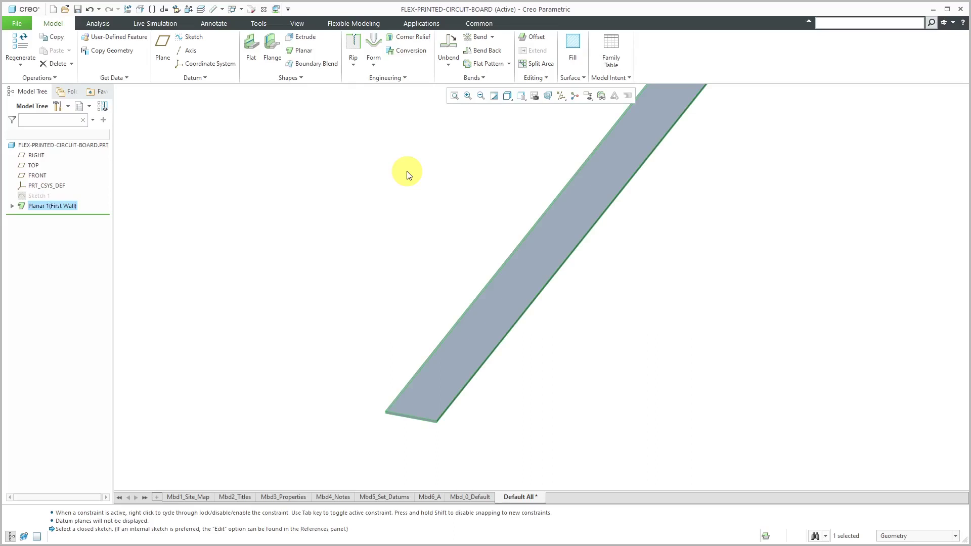
- Start a bend feature using the Planar 1 wall surface as its placement
left_click(478, 40)
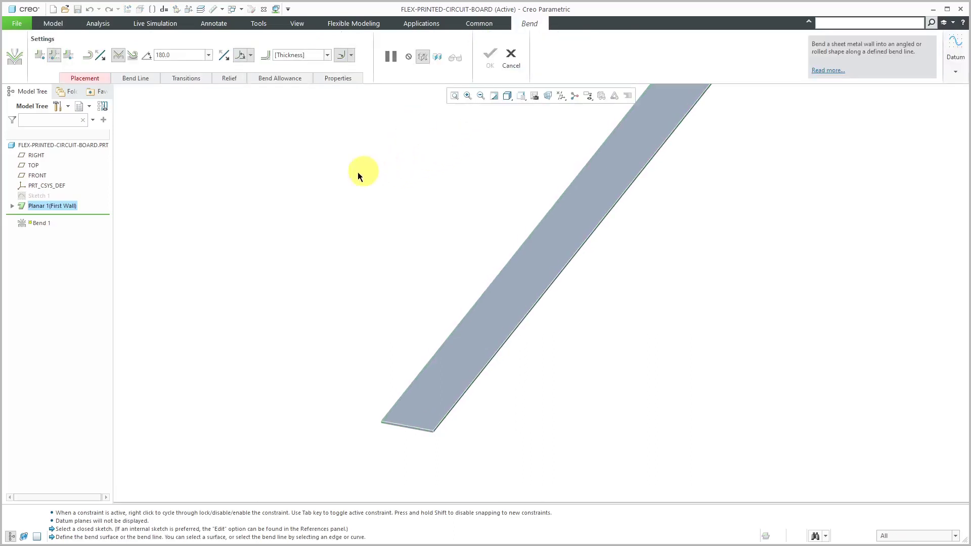
left_click(96, 78)
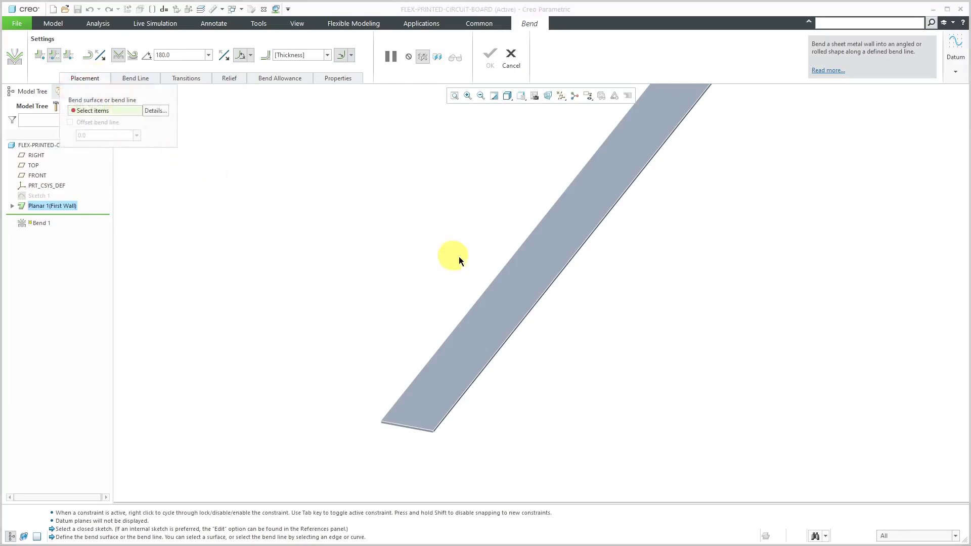
left_click(515, 291)
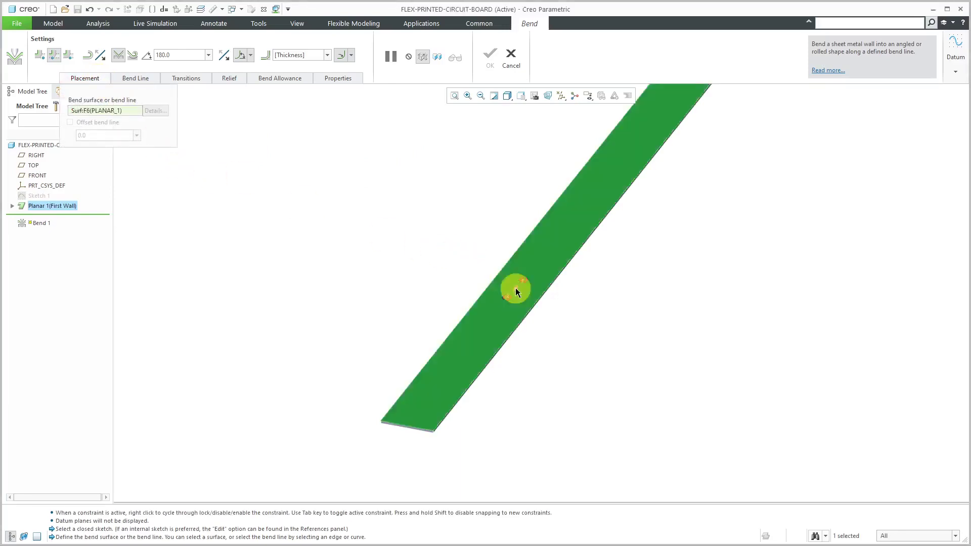
left_click(149, 80)
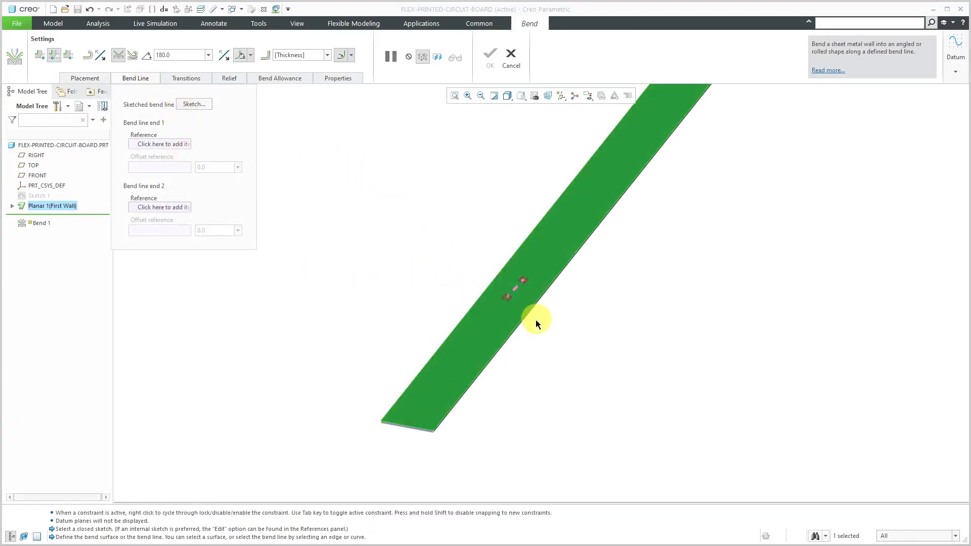
- Stretch the bend line across both strip edges, offsetting the second end 4.50 from the end edge
scroll(520, 321, "up", 3)
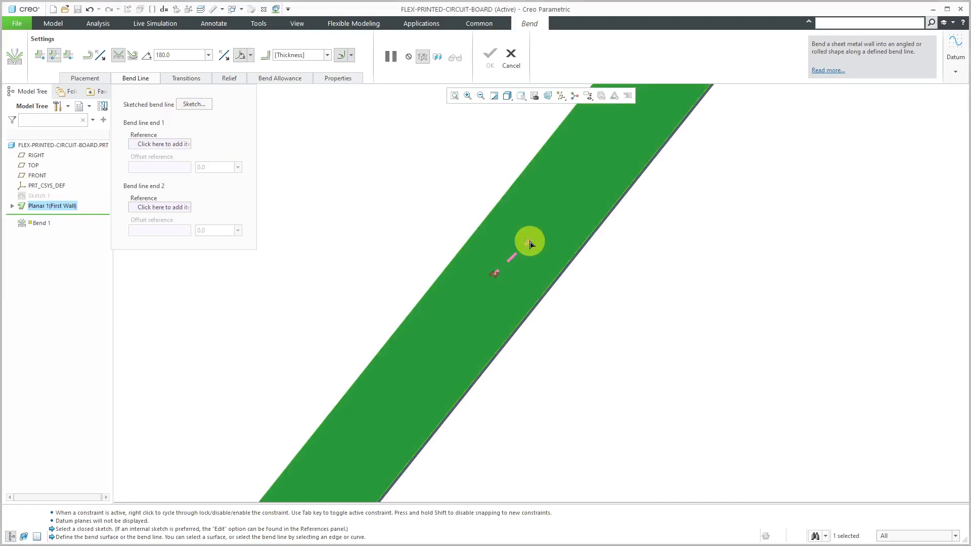
left_click_drag(529, 244, 564, 268)
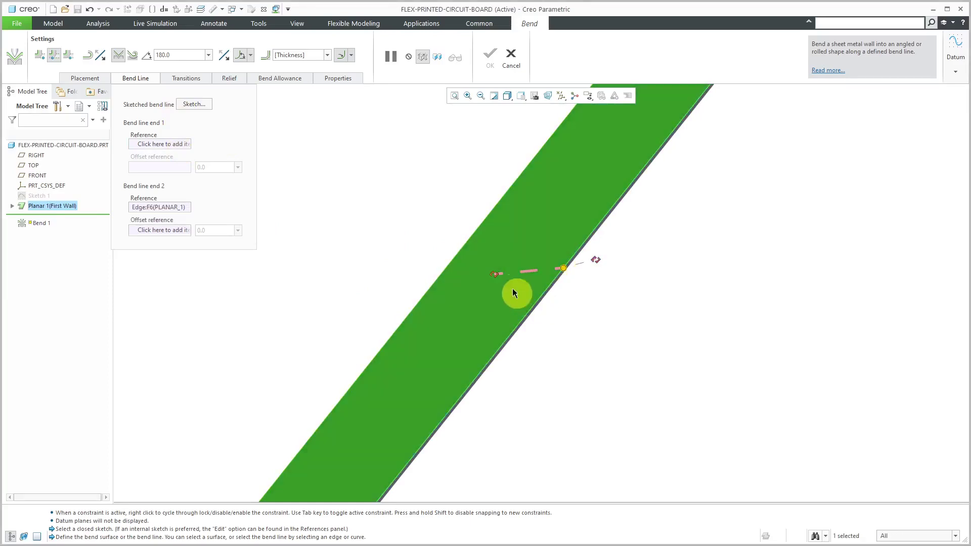
left_click_drag(496, 274, 473, 235)
scroll(530, 226, "down", 3)
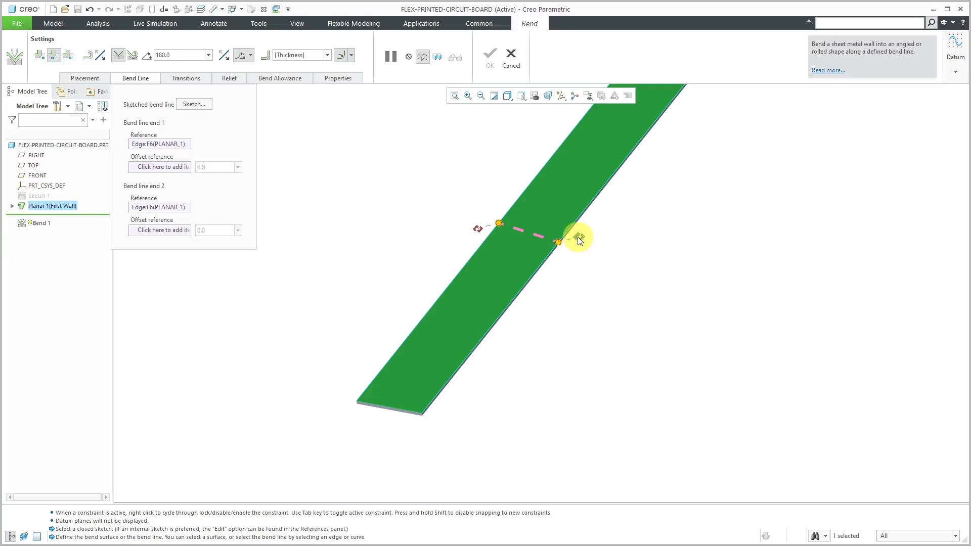
left_click(404, 411)
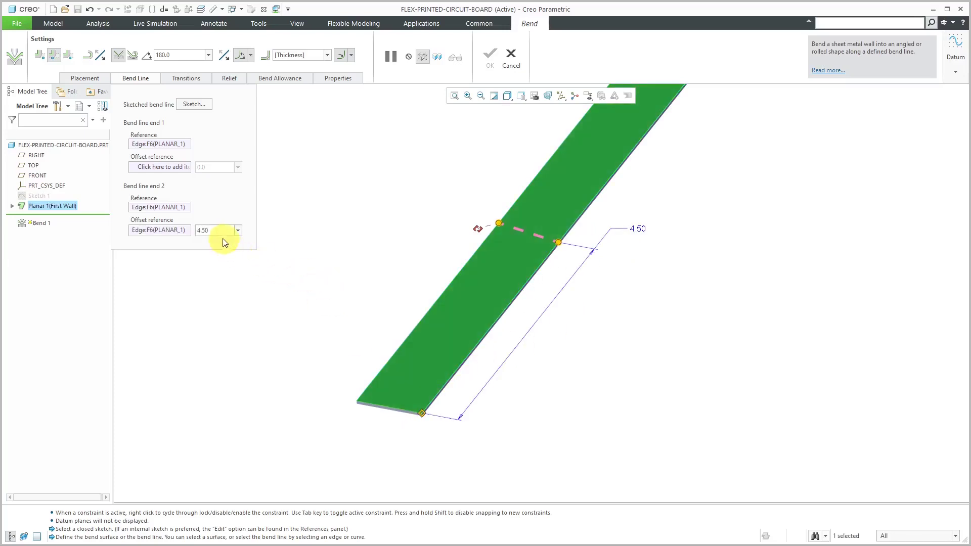
left_click(162, 167)
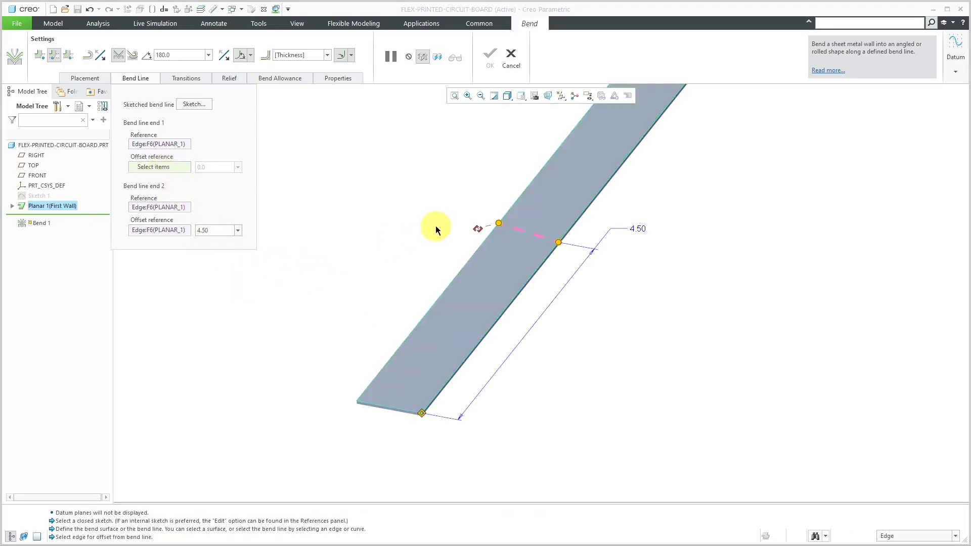
- Offset the bend line's first end 4.69 from the end edge and flip the bend direction
left_click(368, 407)
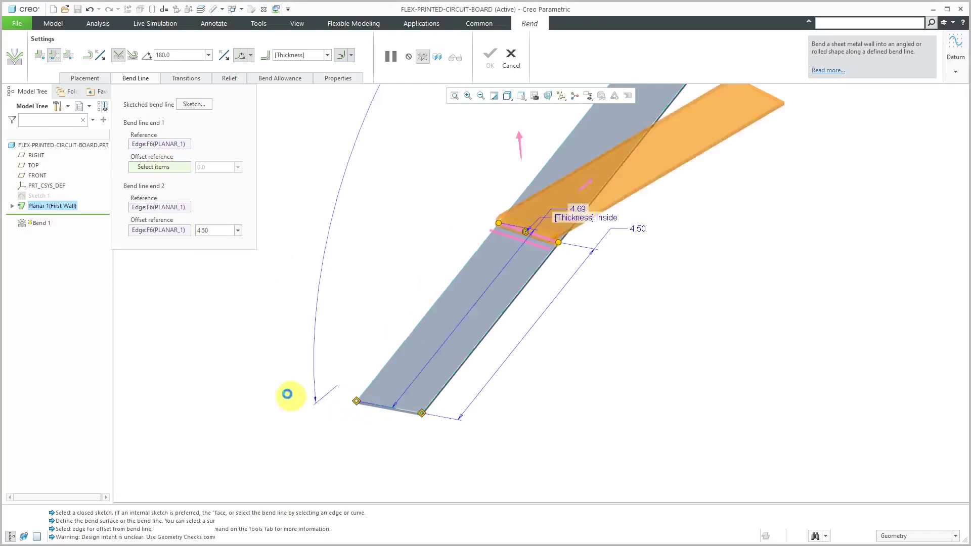
middle_click_drag(577, 480, 505, 374)
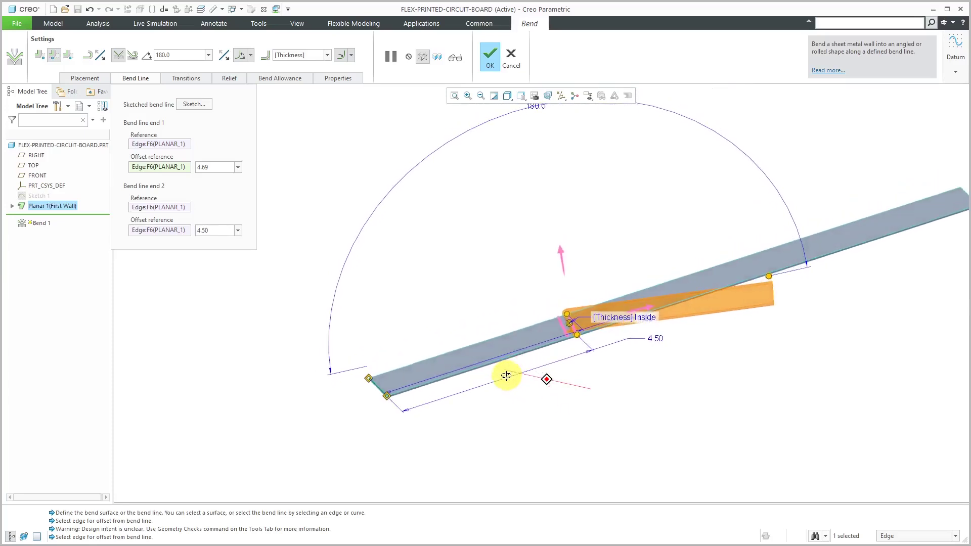
scroll(605, 338, "down", 4)
scroll(611, 364, "up", 3)
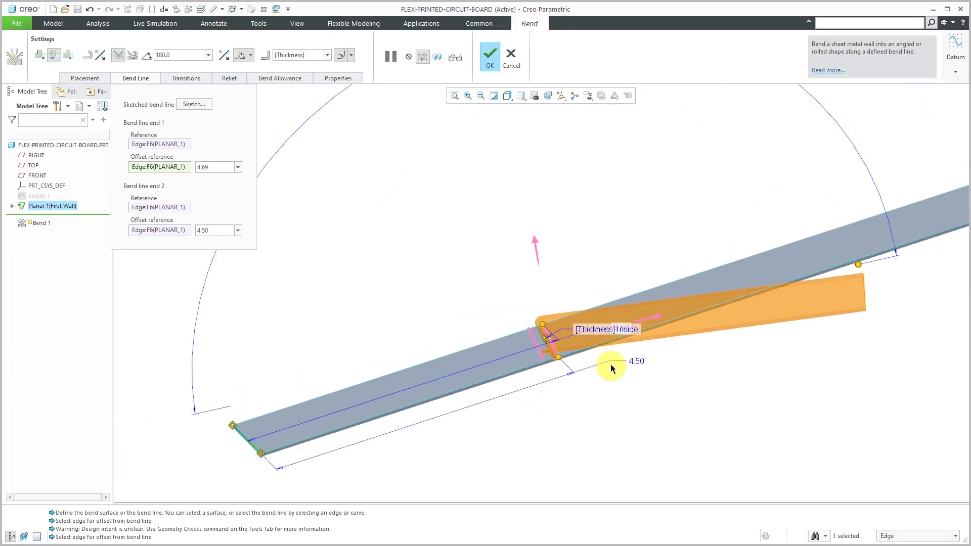
middle_click_drag(613, 368, 626, 319)
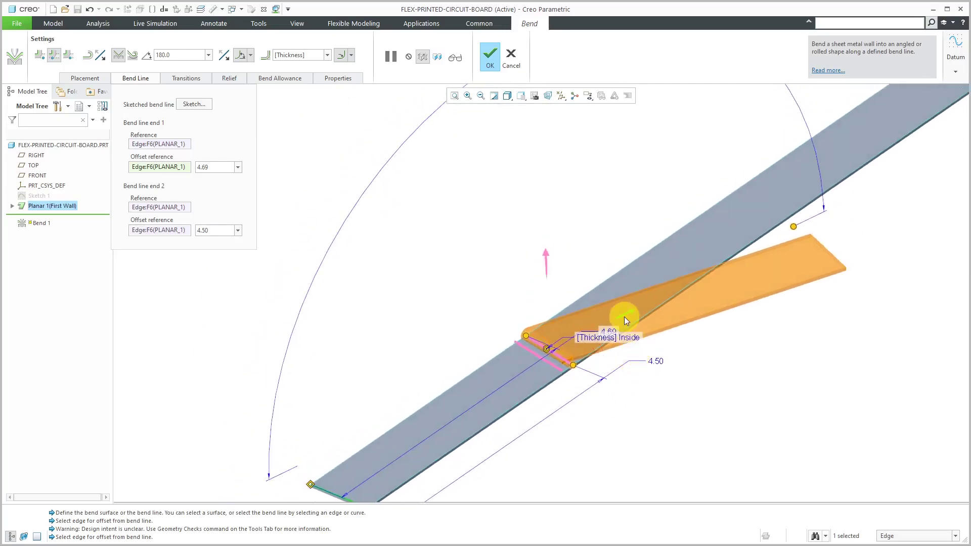
left_click(623, 317)
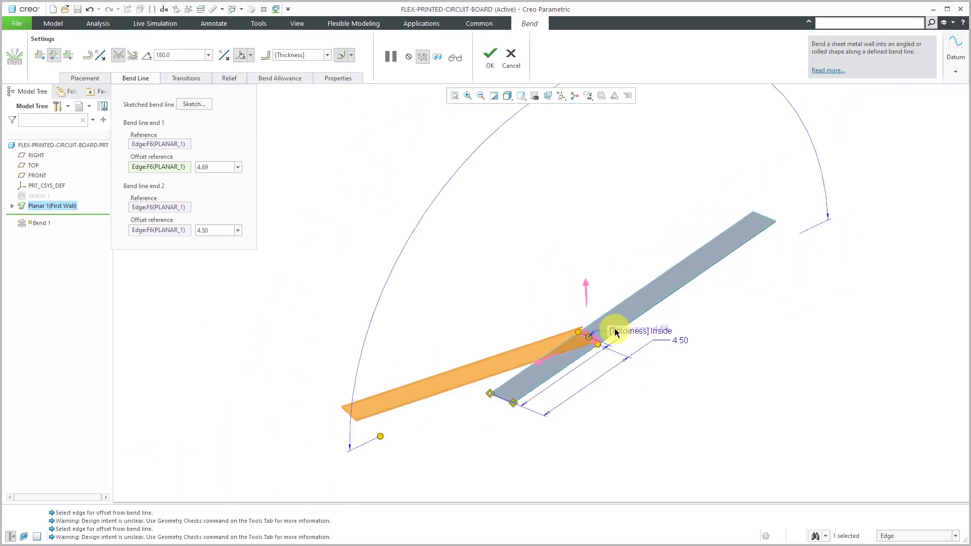
scroll(619, 326, "down", 5)
scroll(541, 400, "up", 2)
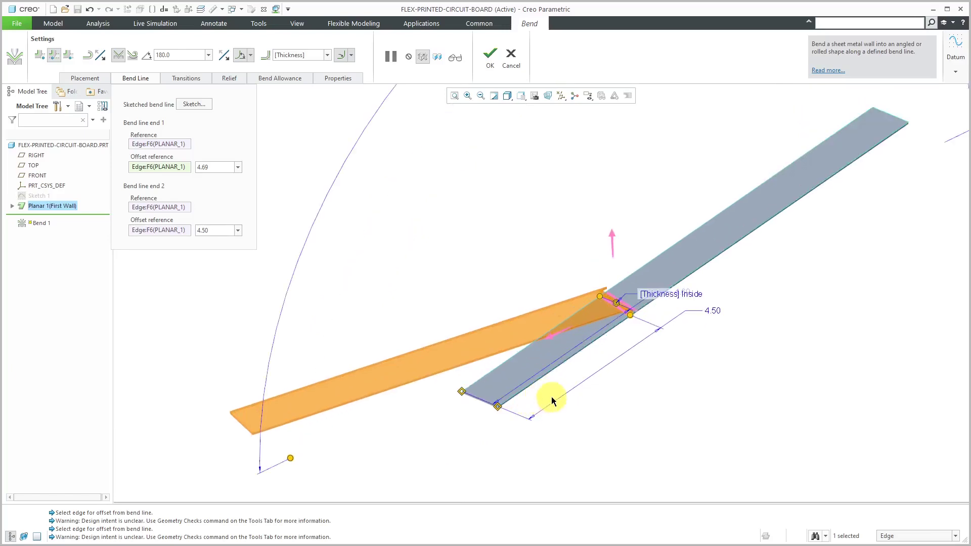
middle_click_drag(554, 392, 615, 367)
- Change the bend-line end offsets from 4.69 and 5.60 to 6.00 and 5.00
scroll(643, 372, "up", 3)
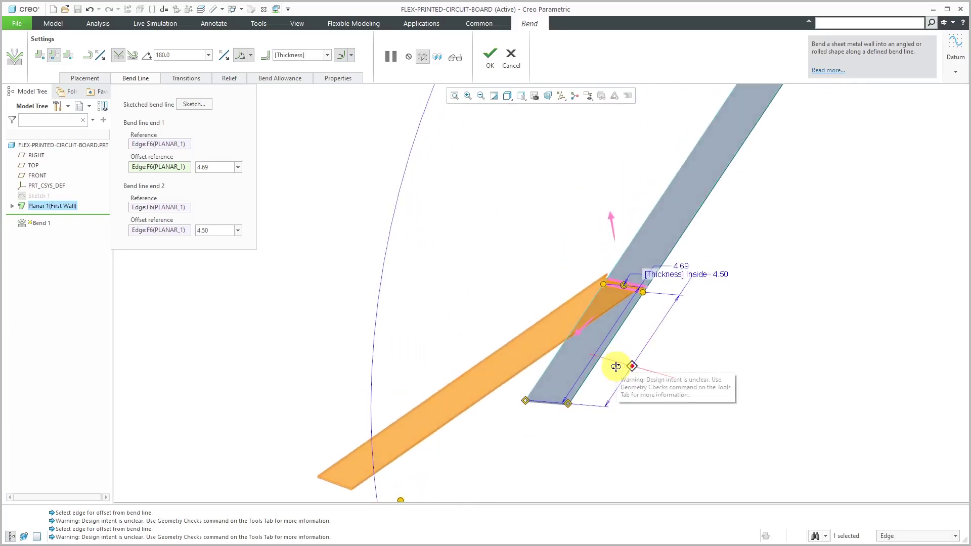
left_click_drag(643, 295, 659, 274)
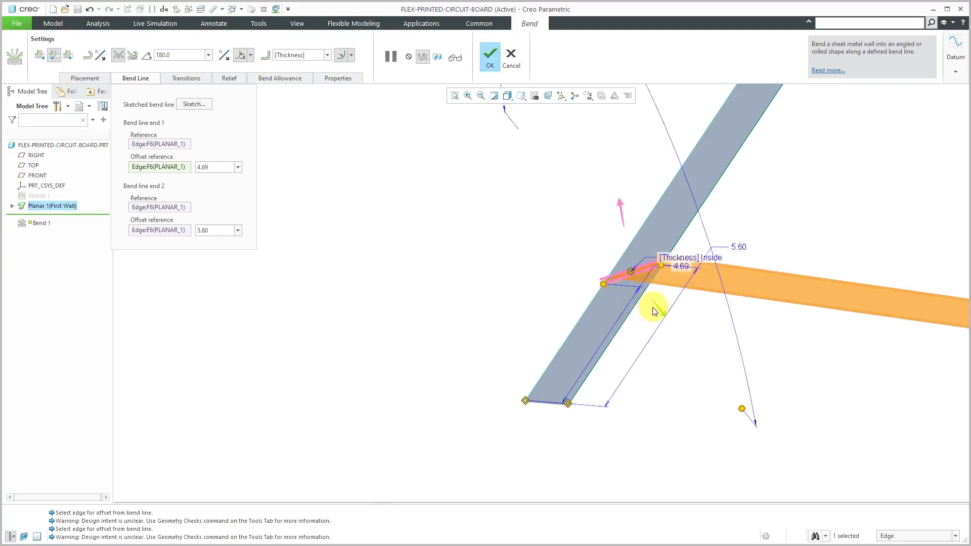
scroll(651, 309, "down", 2)
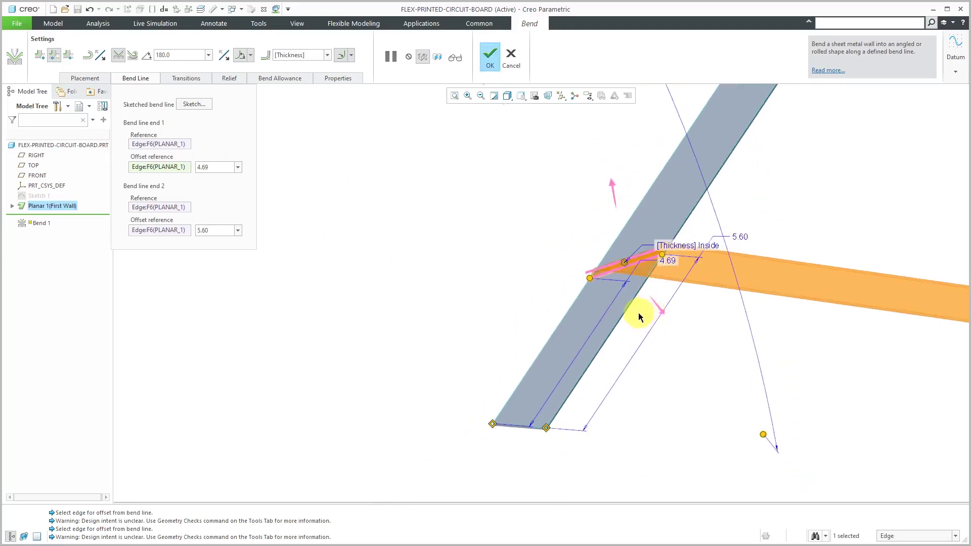
double_click(668, 262)
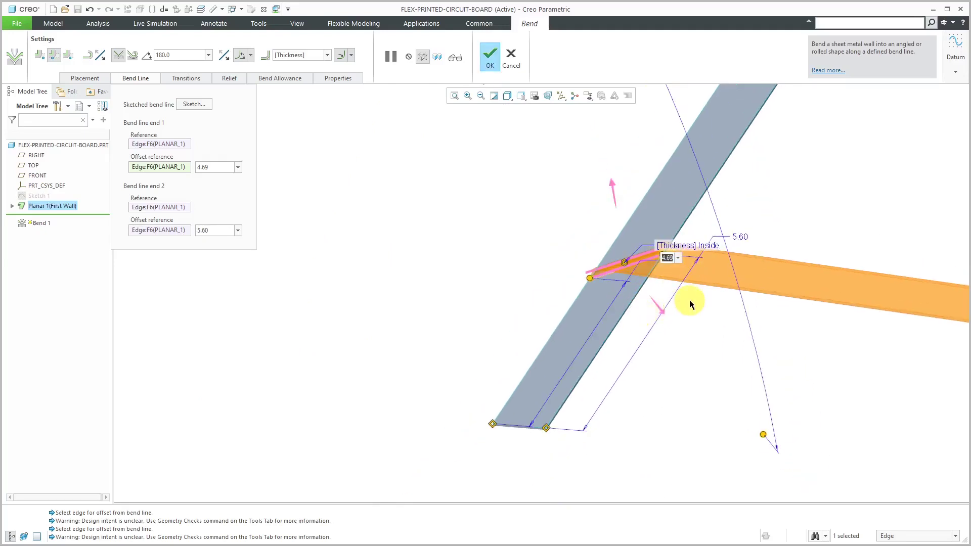
type("6")
key("Return")
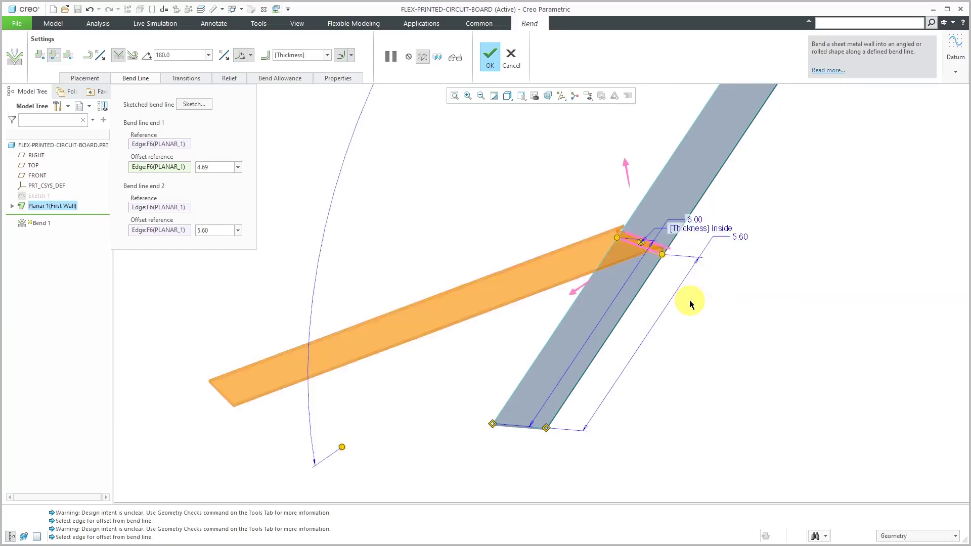
double_click(740, 236)
type("5")
key("Return")
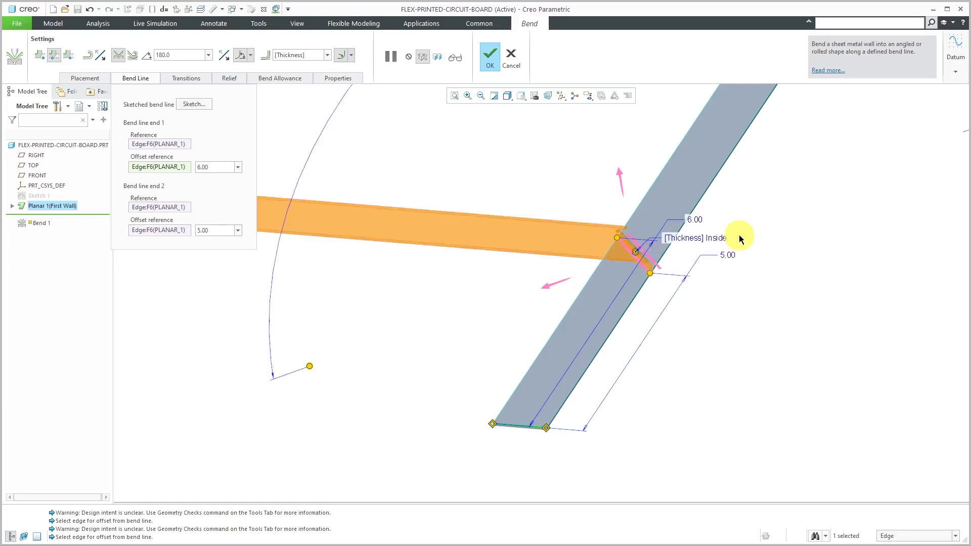
middle_click_drag(460, 375, 470, 341)
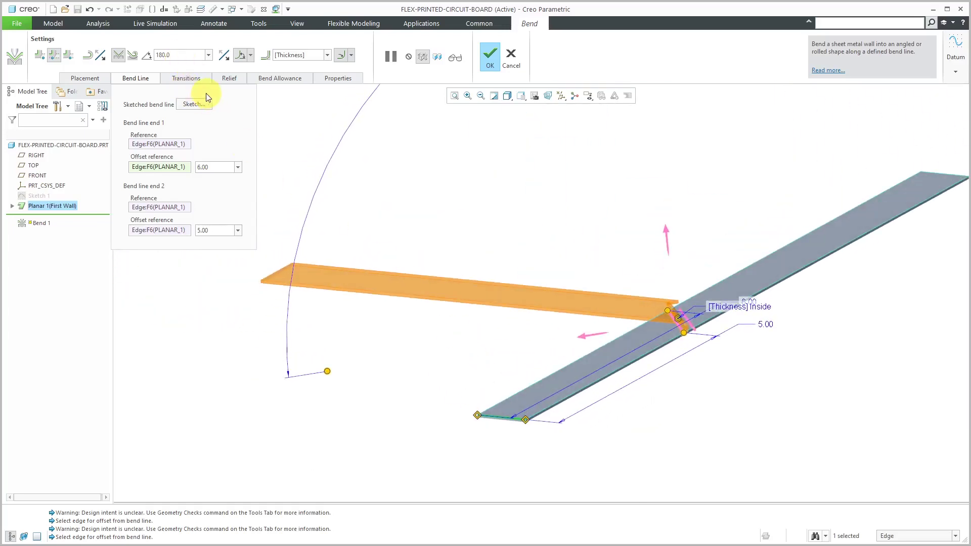
left_click(209, 56)
left_click(185, 65)
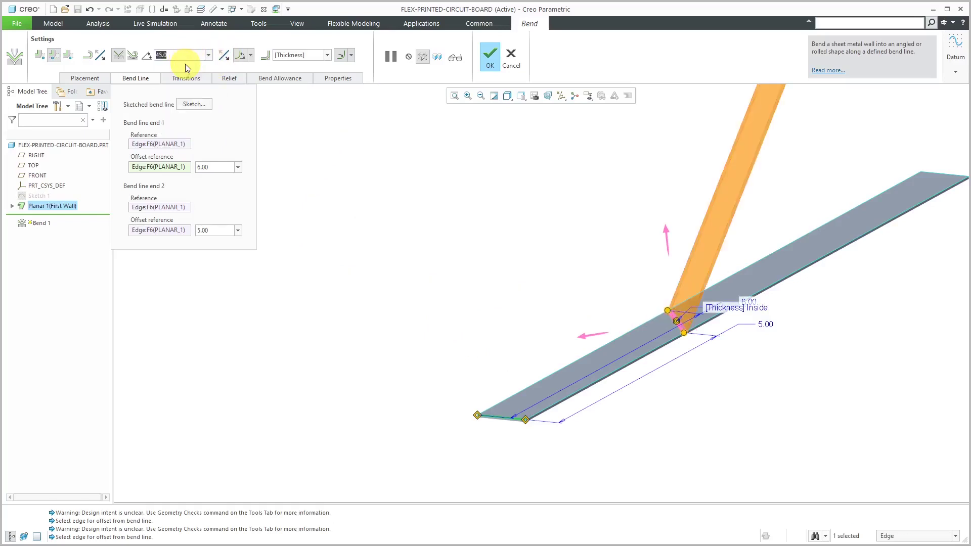
mouse_move(557, 353)
middle_mouse_down()
mouse_move(588, 334)
mouse_move(567, 340)
middle_mouse_up()
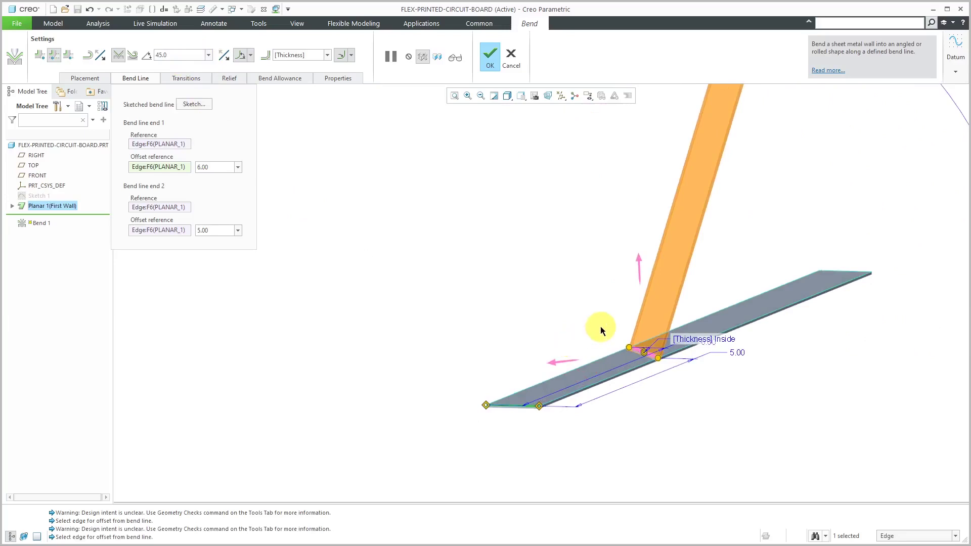
left_click(209, 55)
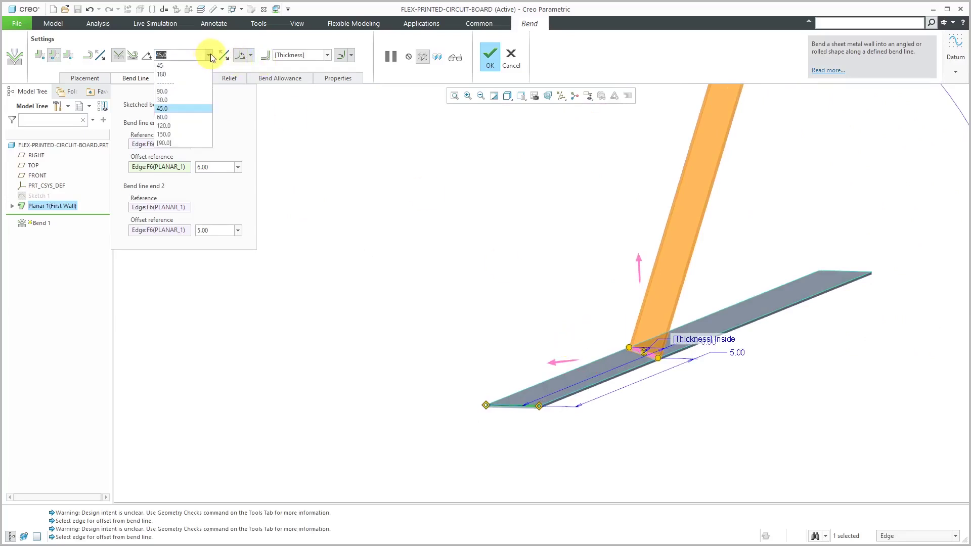
left_click(192, 75)
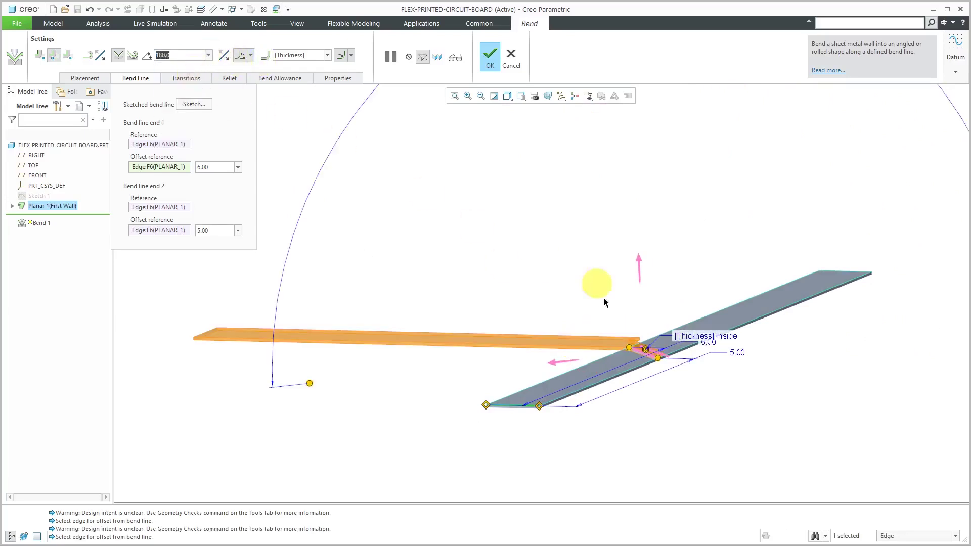
mouse_move(605, 298)
middle_mouse_down()
mouse_move(645, 366)
mouse_move(660, 332)
mouse_move(586, 343)
mouse_move(814, 351)
mouse_move(587, 294)
middle_mouse_up()
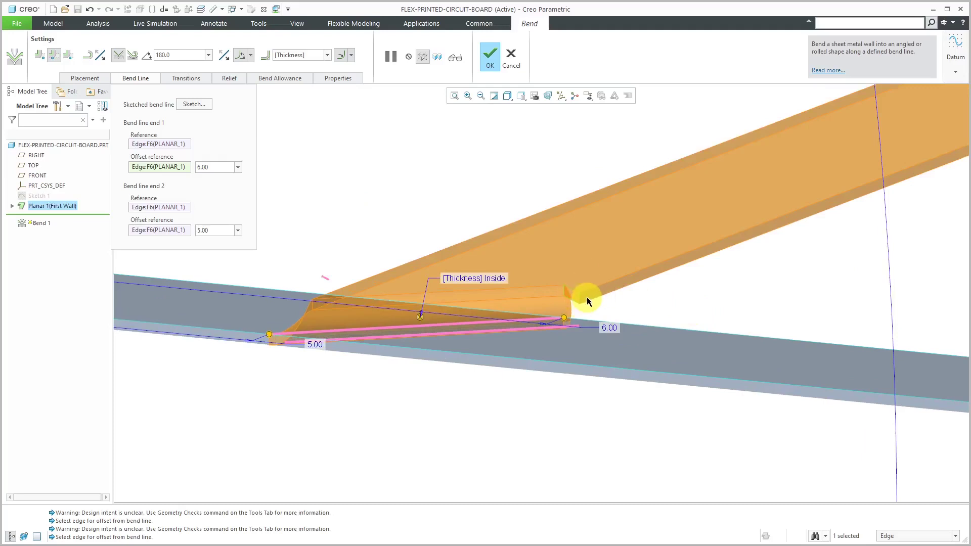
- Change Bend 1's relief type from Rip to No relief and inspect the bent flange
left_click(235, 78)
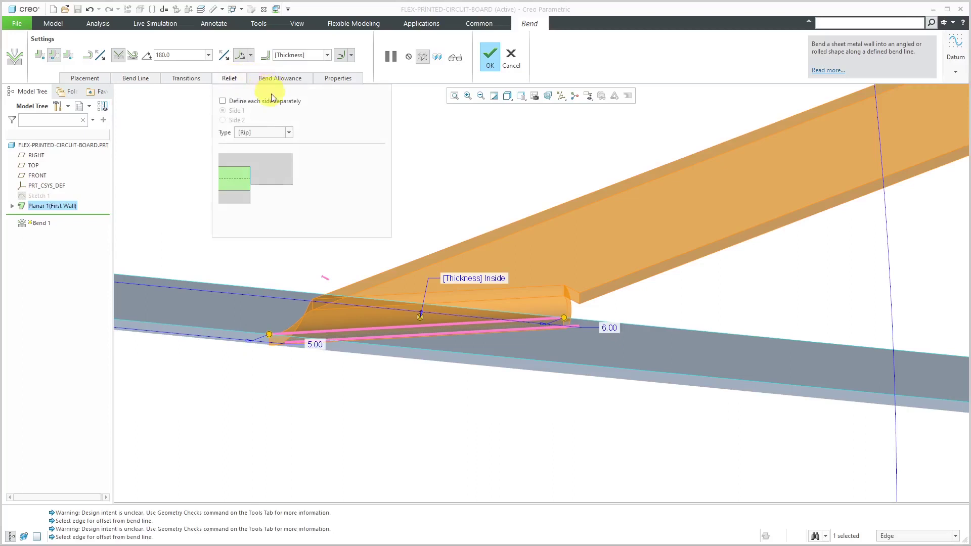
left_click(289, 132)
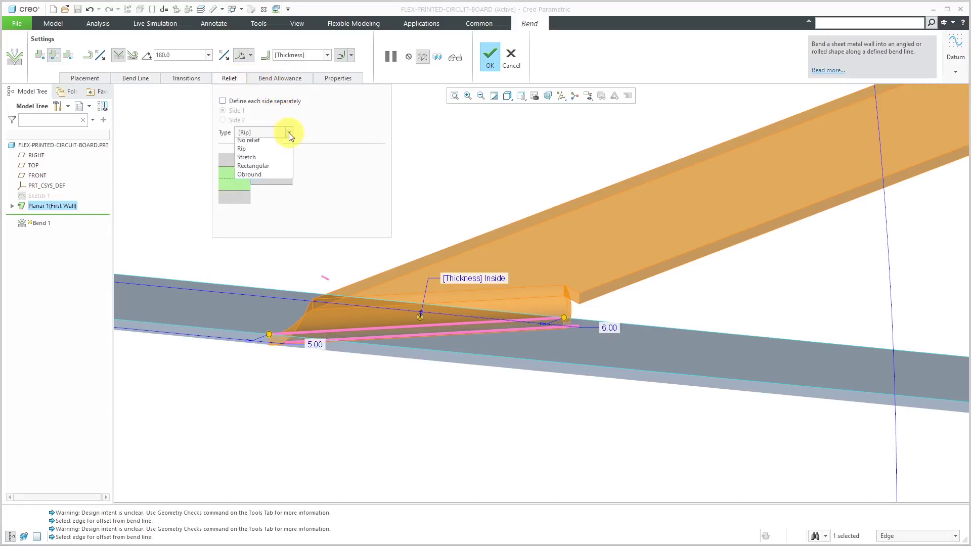
left_click(272, 143)
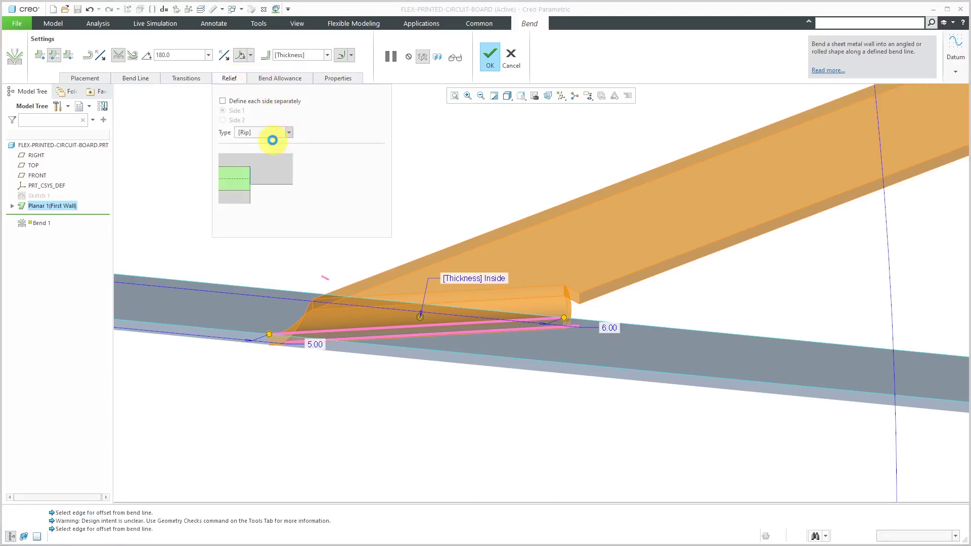
middle_click_drag(610, 330, 571, 312)
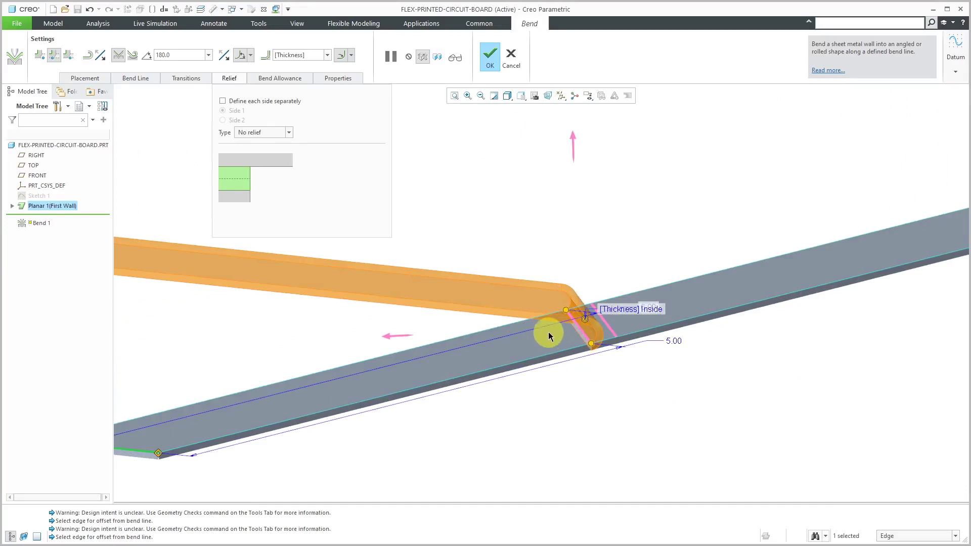
- Set Bend 1's inside bend radius to 0 and check the regenerated bend
middle_click_drag(619, 336, 543, 258)
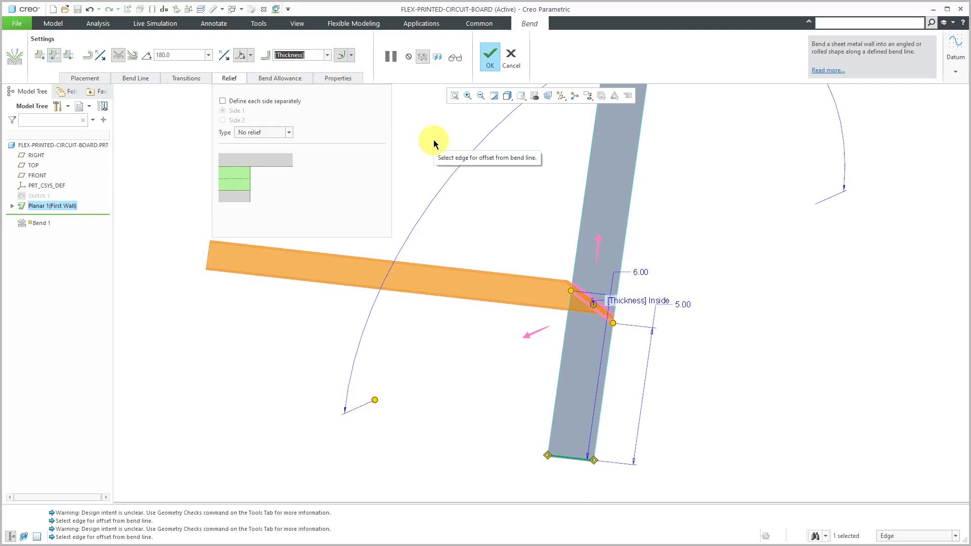
type("0")
key("Return")
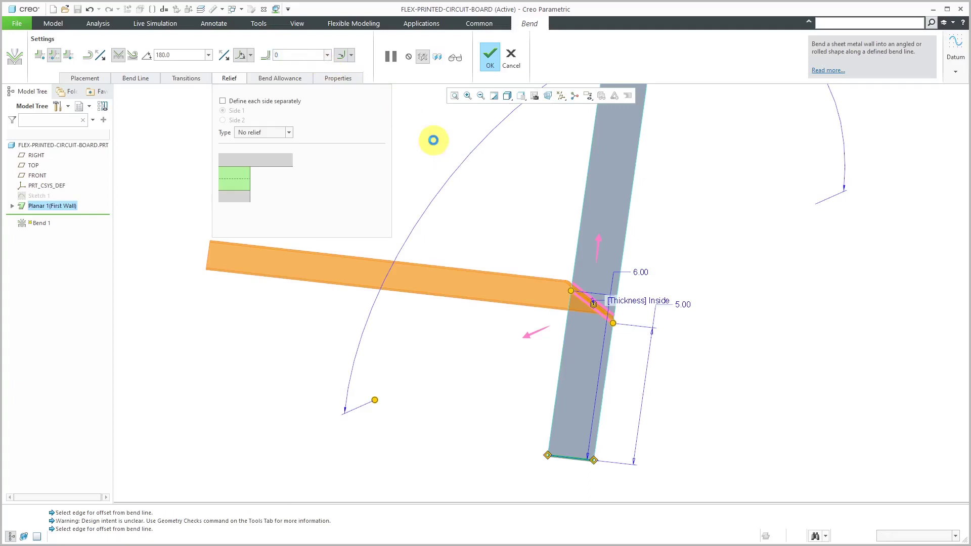
middle_click_drag(554, 304, 543, 283)
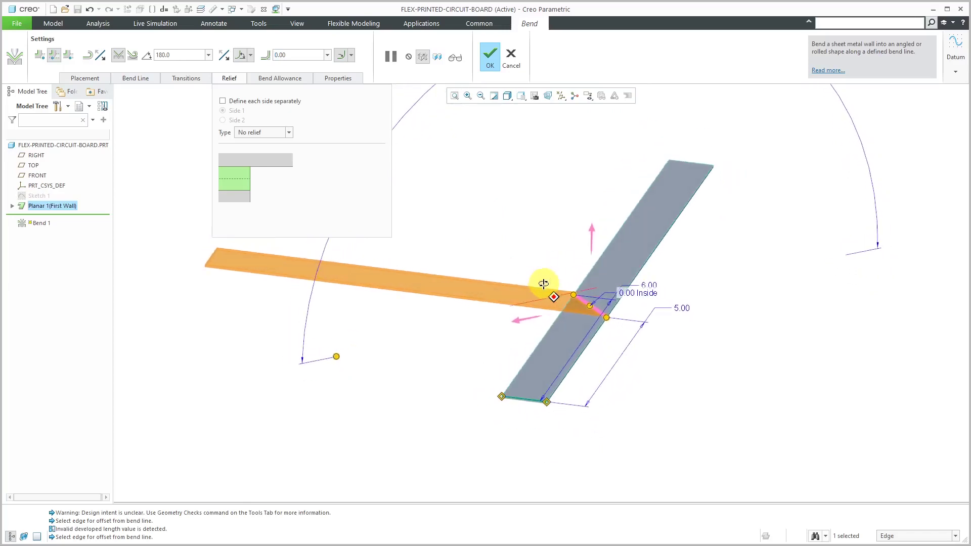
- Complete Bend 1 and clear the selection
left_click(490, 57)
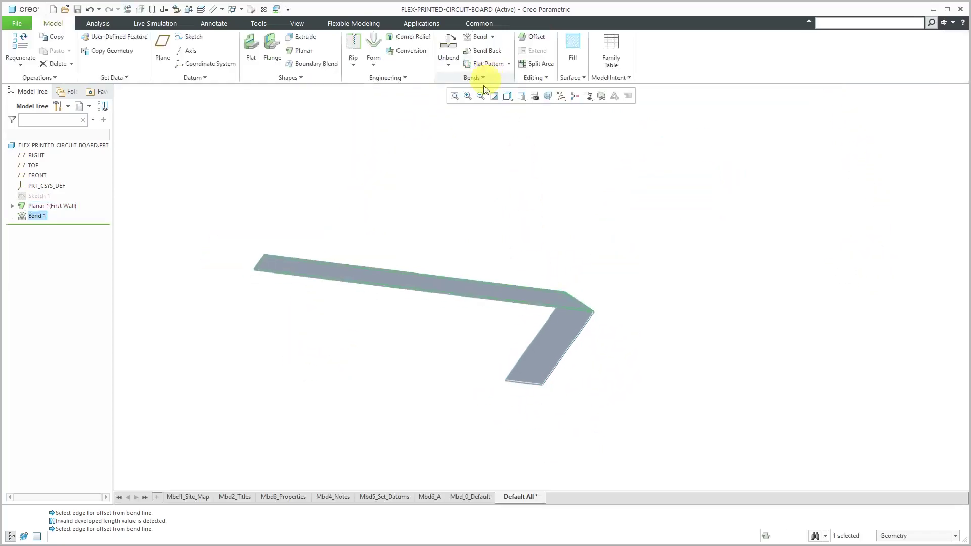
scroll(494, 320, "up", 5)
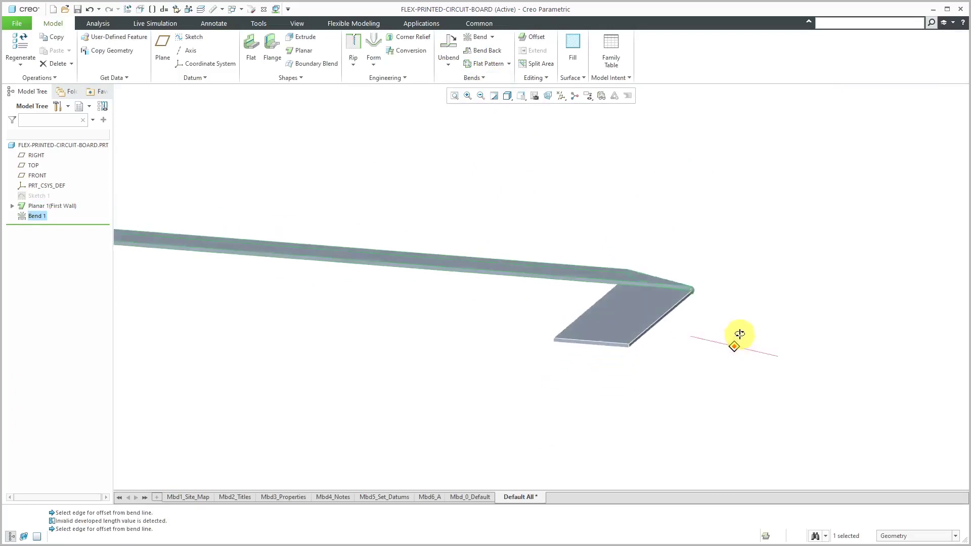
scroll(723, 281, "down", 3)
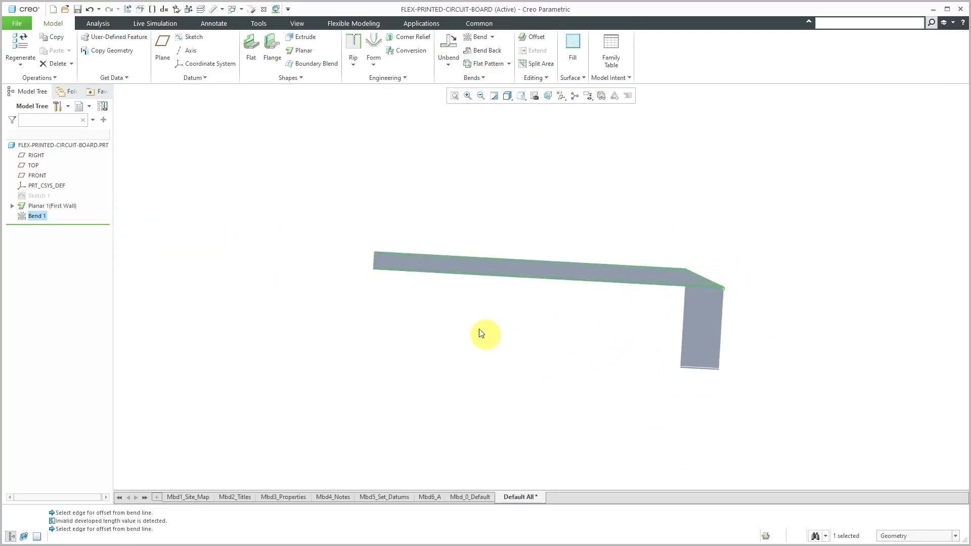
left_click(425, 322)
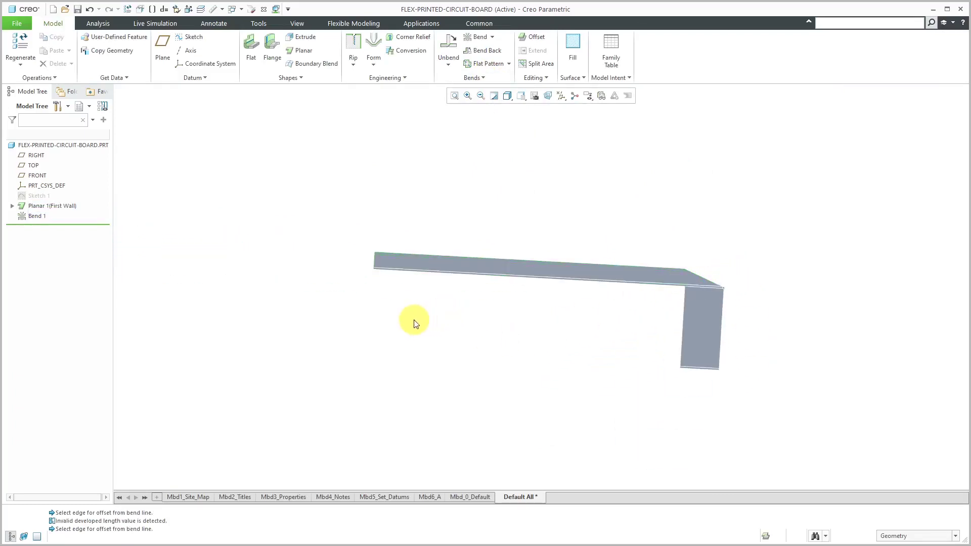
- Start a new bend on the strip's top surface
left_click(480, 38)
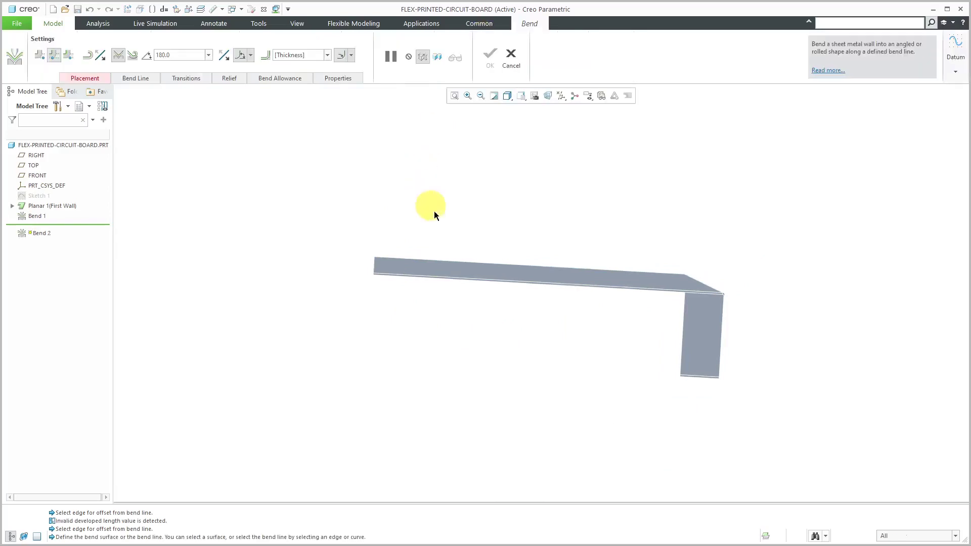
left_click(446, 272)
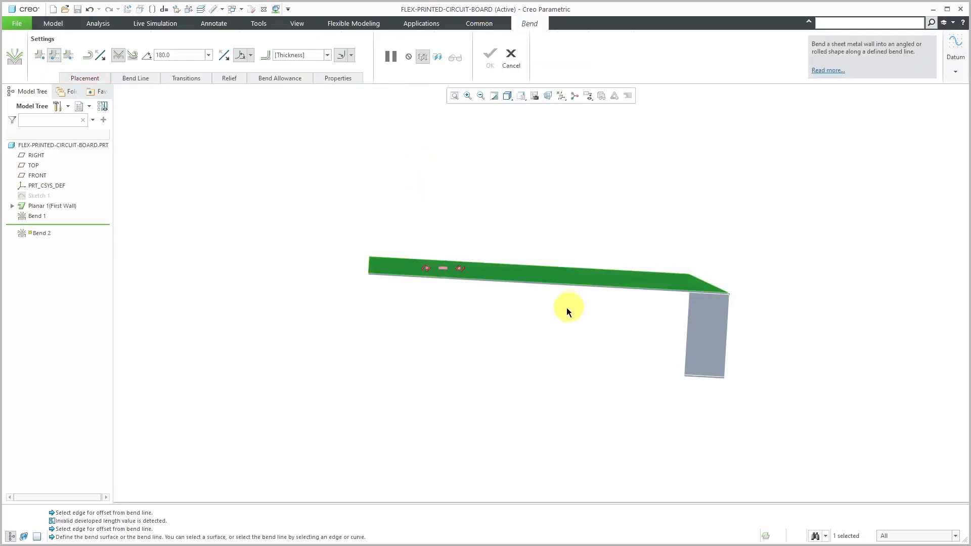
middle_click_drag(370, 298, 445, 297)
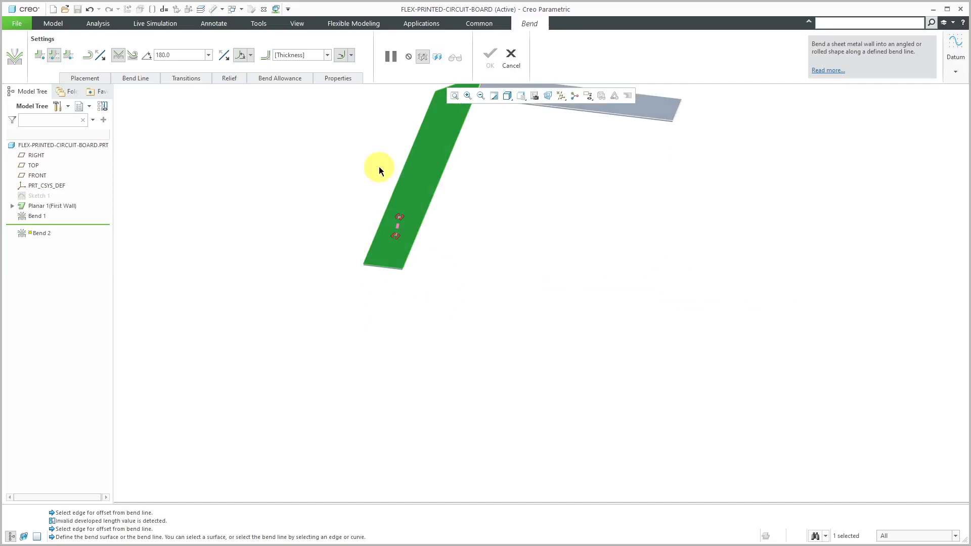
scroll(362, 176, "up", 3)
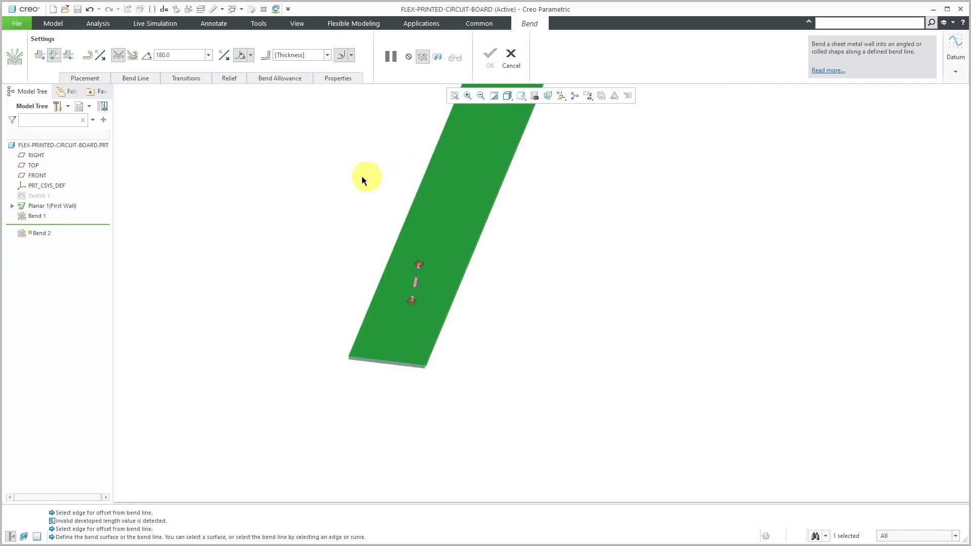
- Place the bend line ends on opposite strip edges, offset from the strip's end edge
left_click(135, 77)
left_click(175, 144)
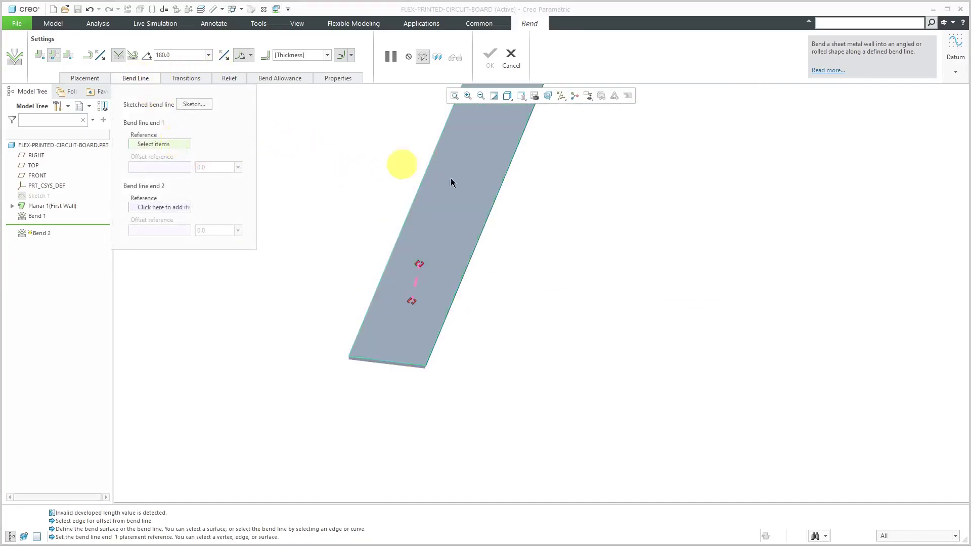
left_click(500, 189)
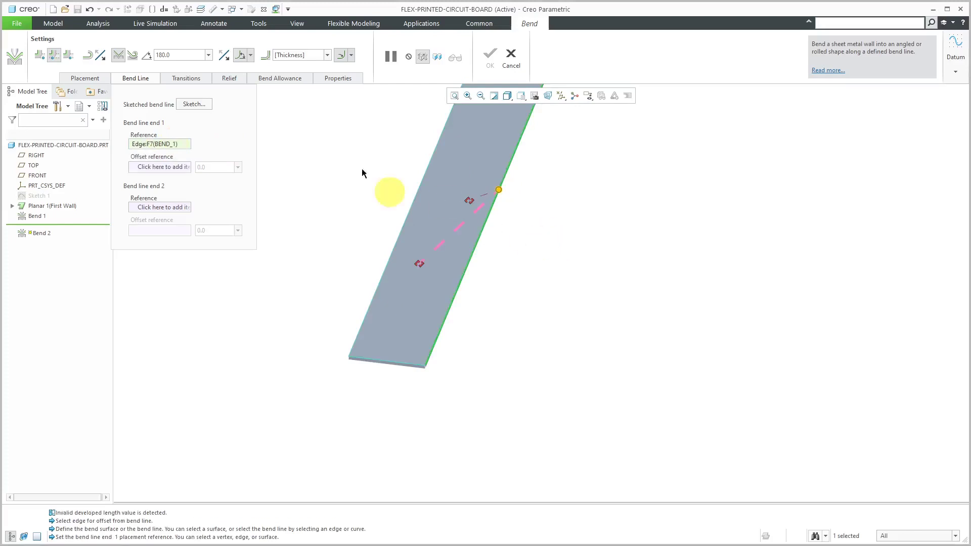
left_click(178, 207)
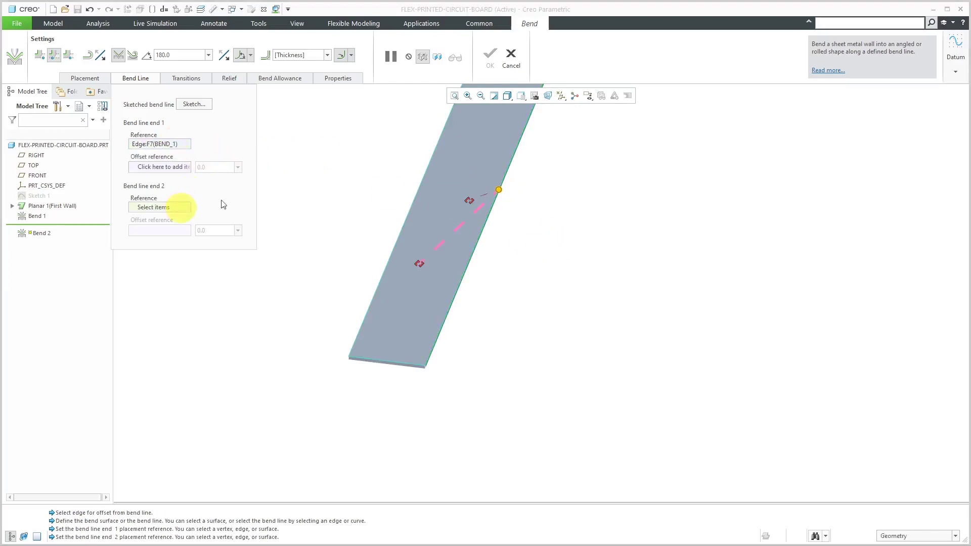
left_click(424, 174)
left_click(162, 169)
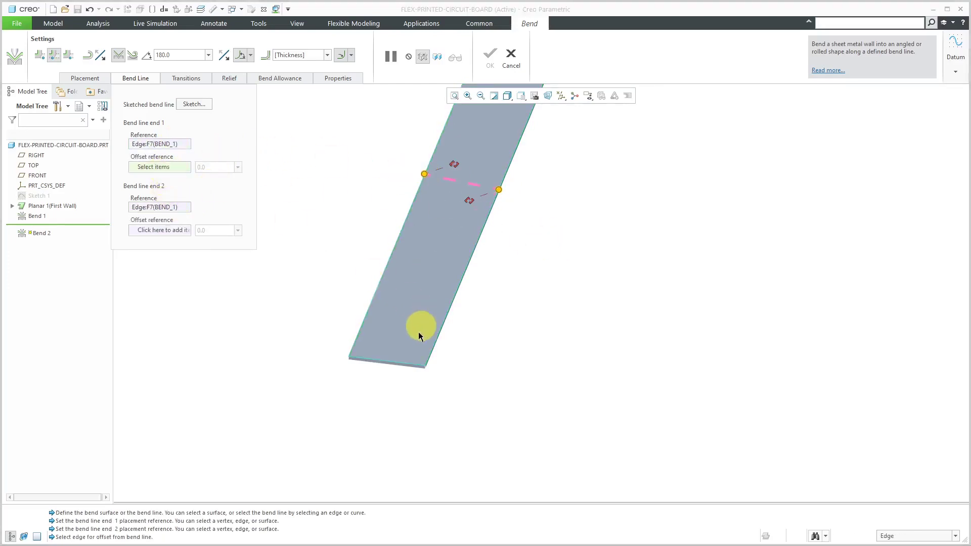
left_click(414, 366)
left_click(160, 230)
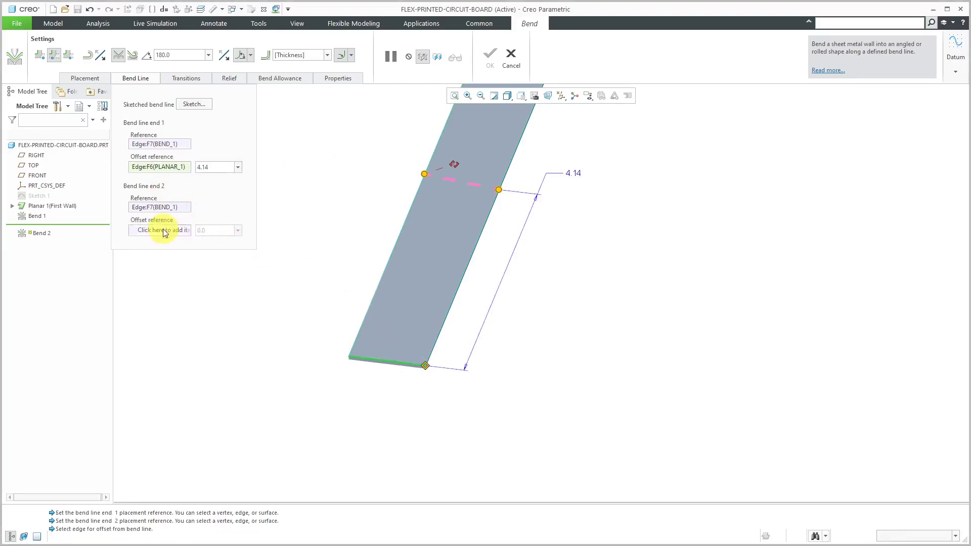
- Offset the second bend line end from the end edge and flip the fixed side
left_click(399, 368)
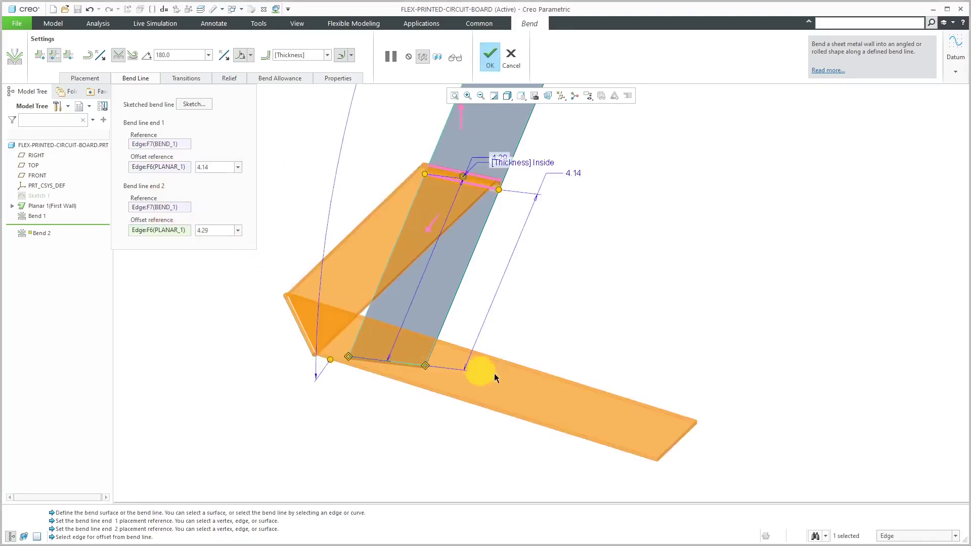
middle_click_drag(537, 314, 498, 332)
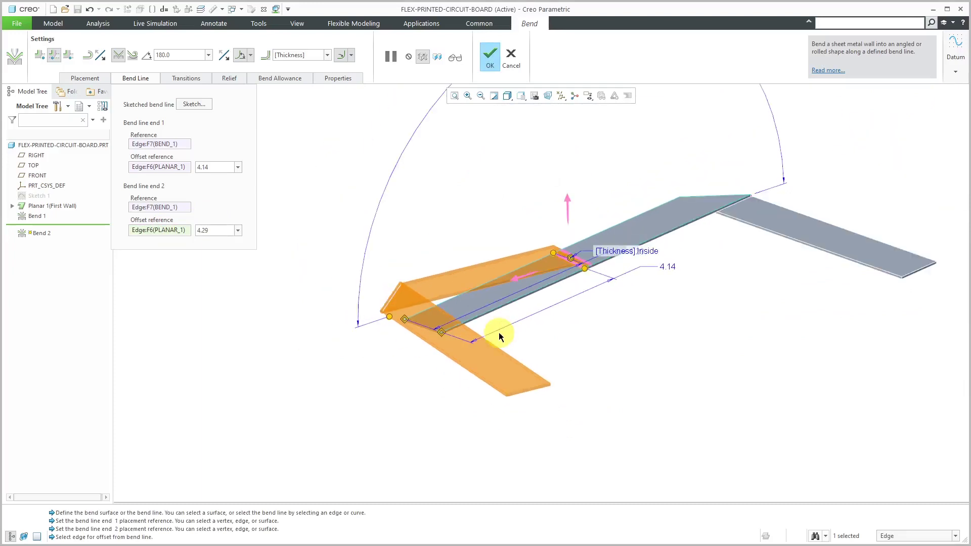
scroll(580, 256, "up", 3)
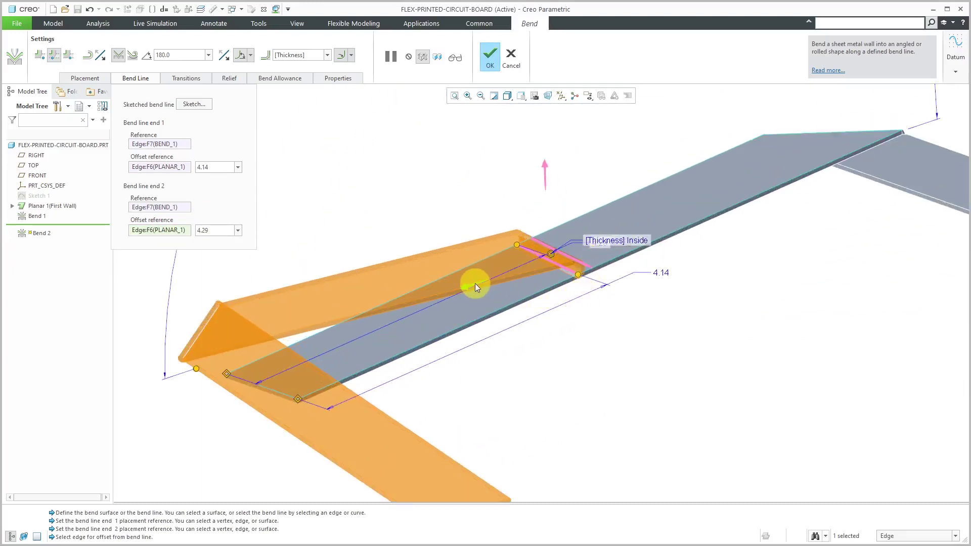
left_click(475, 287)
middle_click_drag(565, 332, 550, 356)
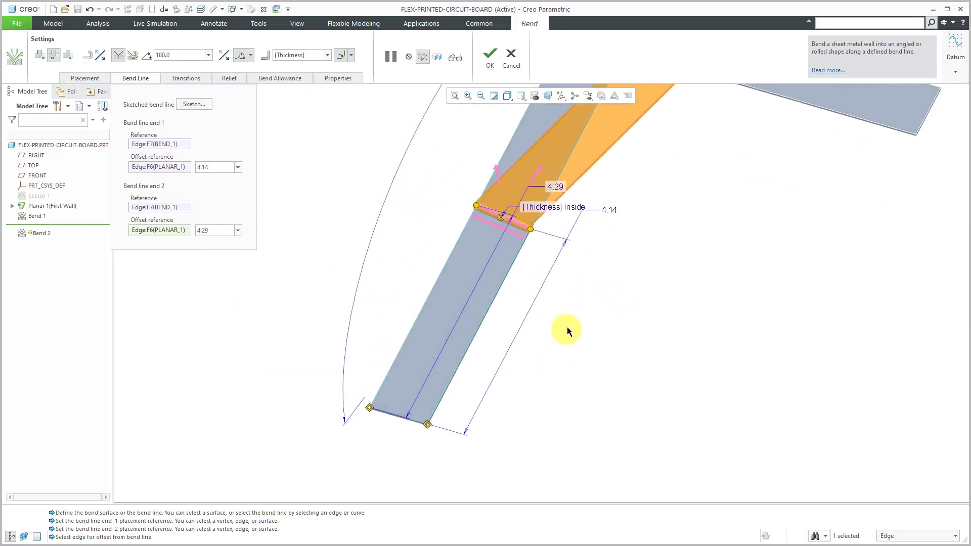
- Change the bend line offsets from 4.29 to 6.00 and from 4.14 to 5.00
double_click(556, 186)
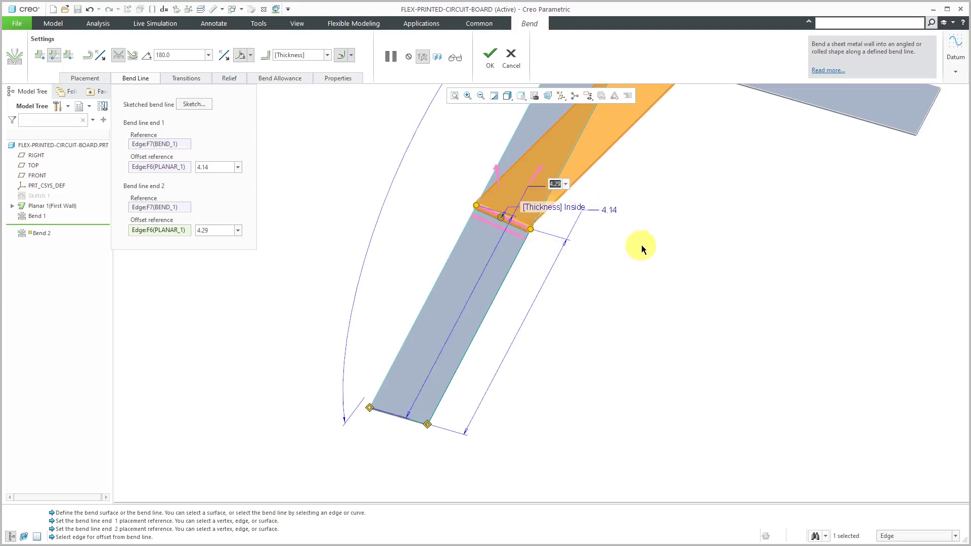
type("6")
key("Return")
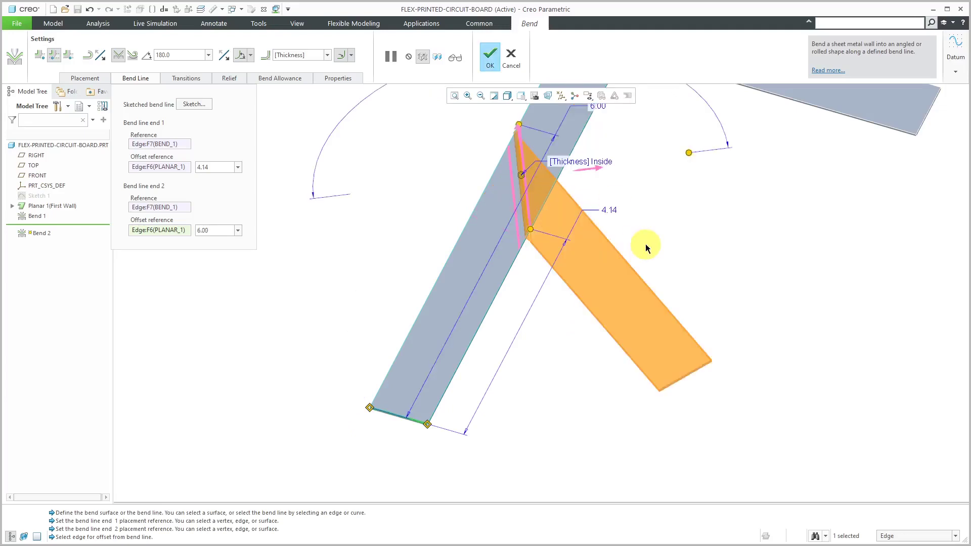
double_click(610, 208)
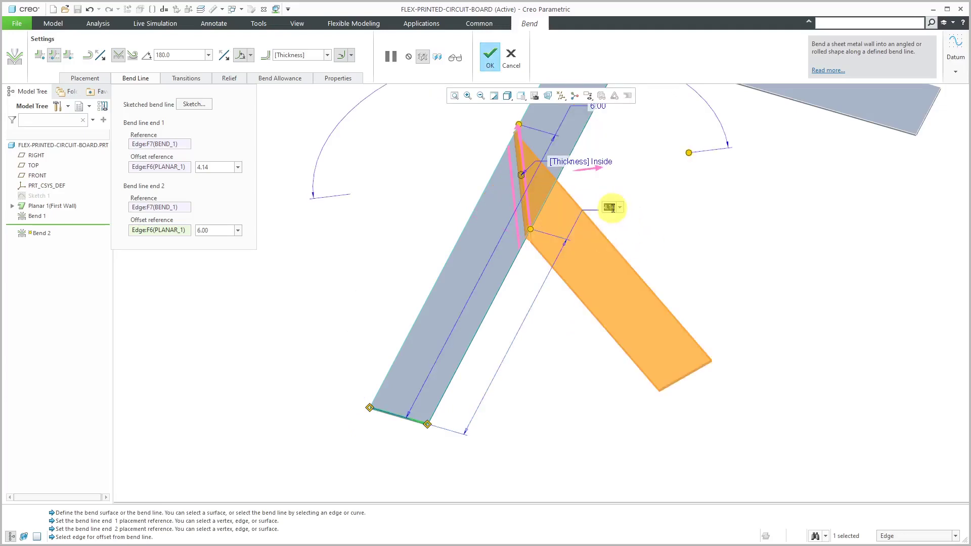
type("5")
key("Return")
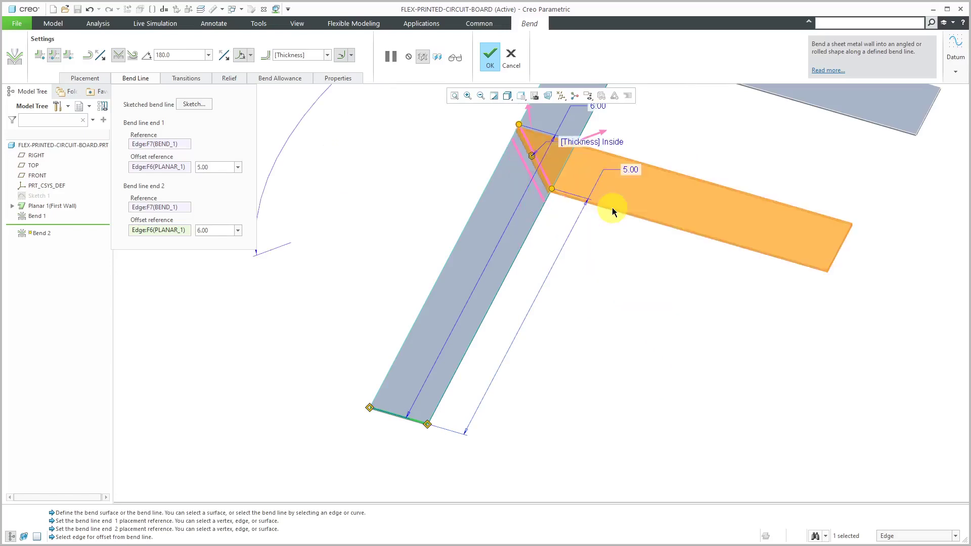
scroll(529, 128, "up", 3)
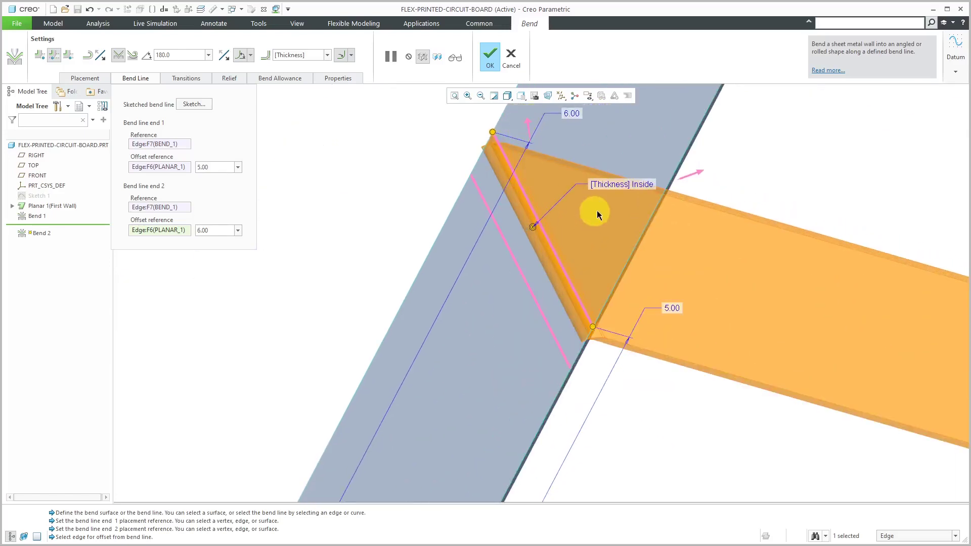
- Set Bend 2's relief type to No relief
left_click(244, 79)
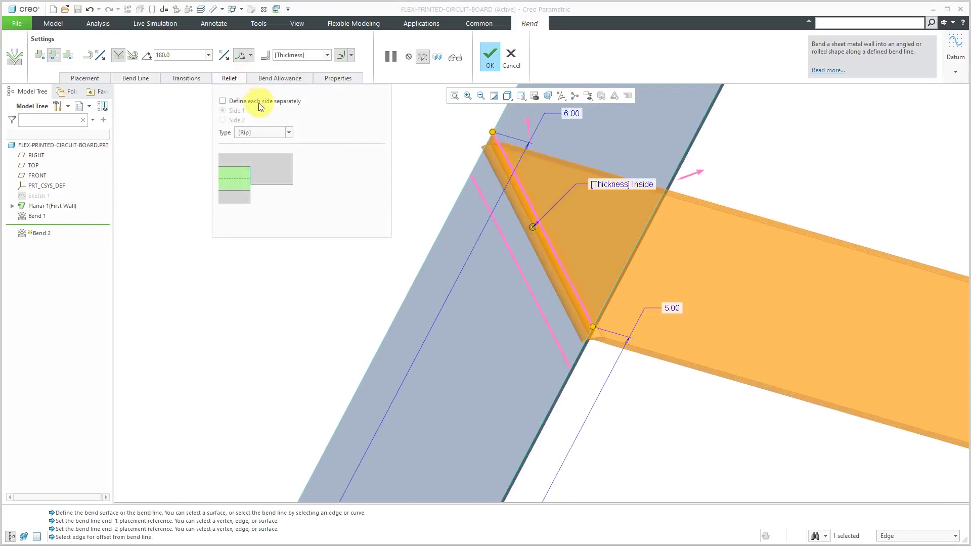
left_click(278, 134)
left_click(273, 143)
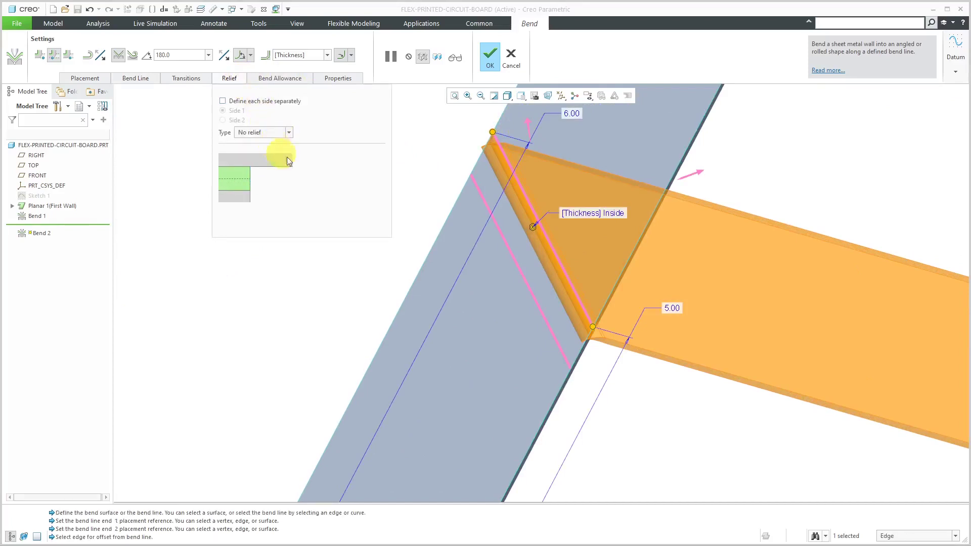
scroll(496, 304, "down", 3)
scroll(494, 302, "down", 3)
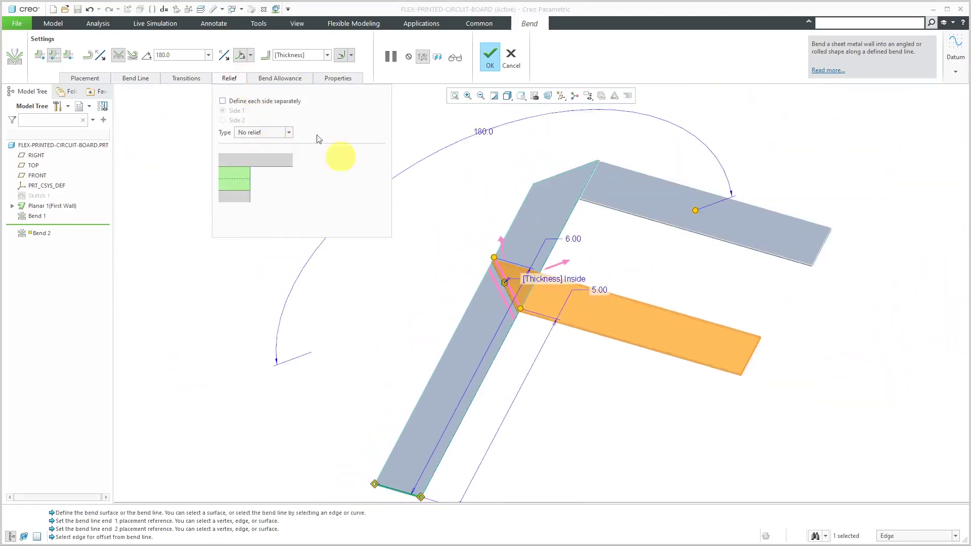
- Flip the bend direction downward, apply 0 bend thickness, and complete Bend 2
left_click(302, 56)
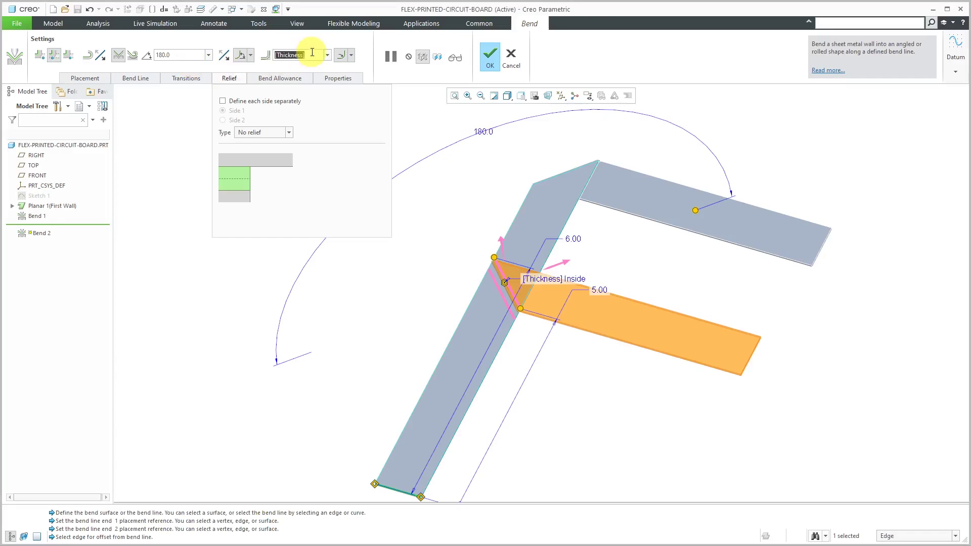
middle_click_drag(550, 245, 515, 208)
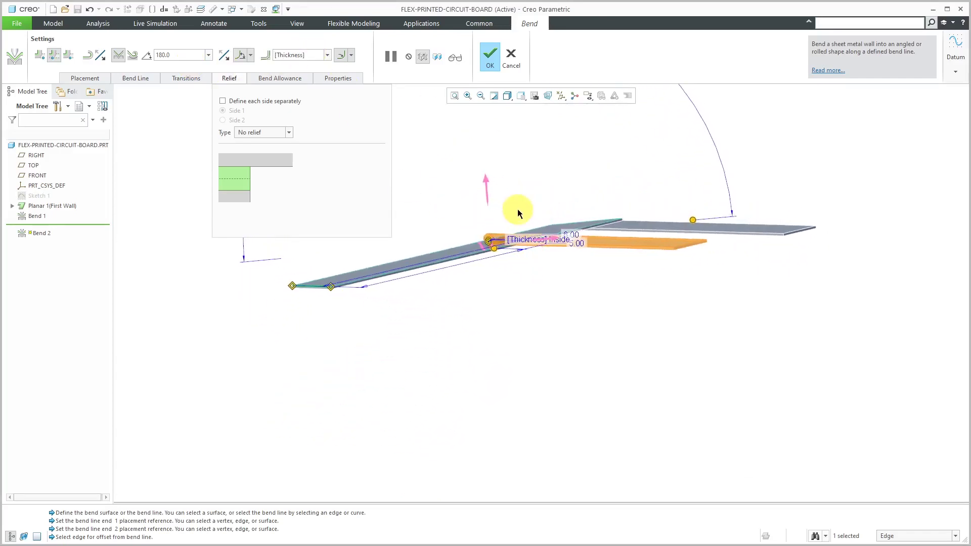
scroll(499, 238, "down", 4)
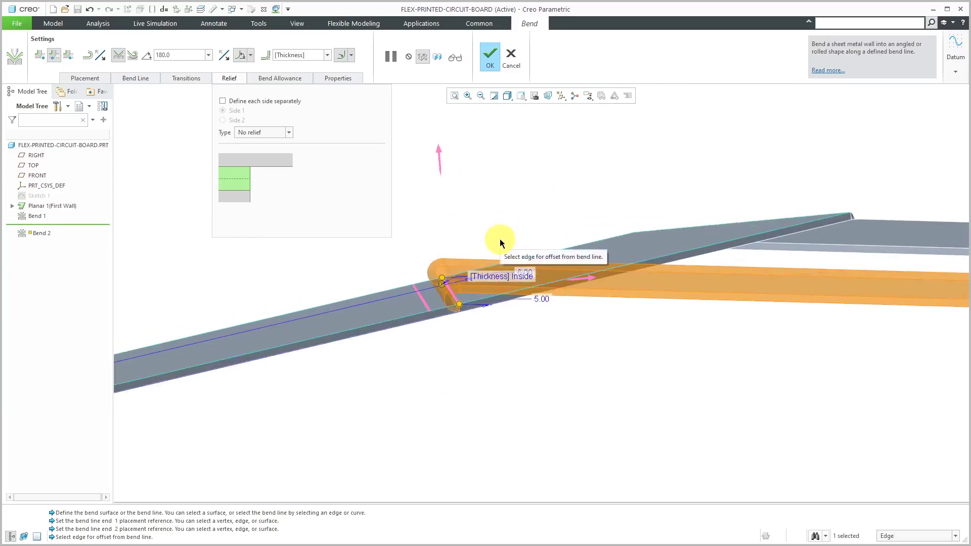
left_click(440, 166)
middle_click_drag(500, 333, 487, 371)
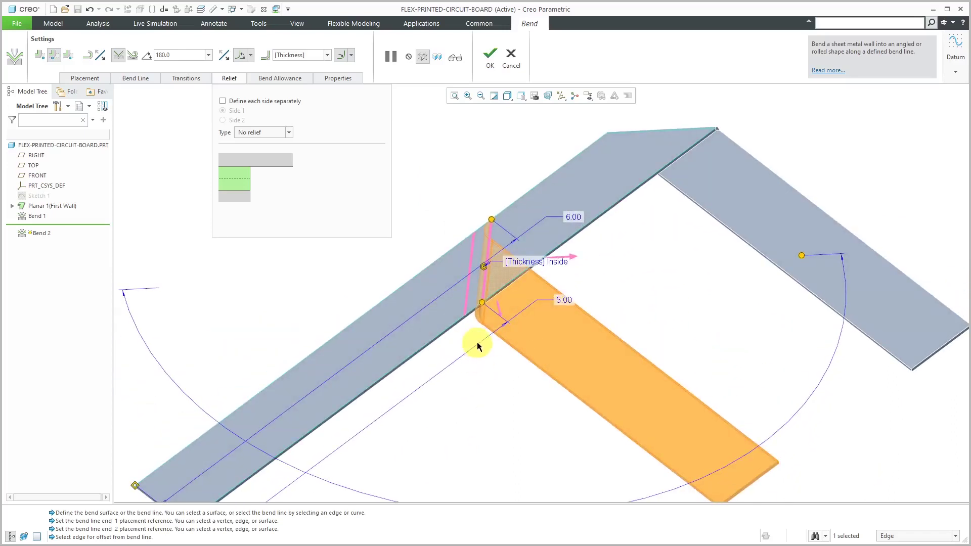
left_click(315, 56)
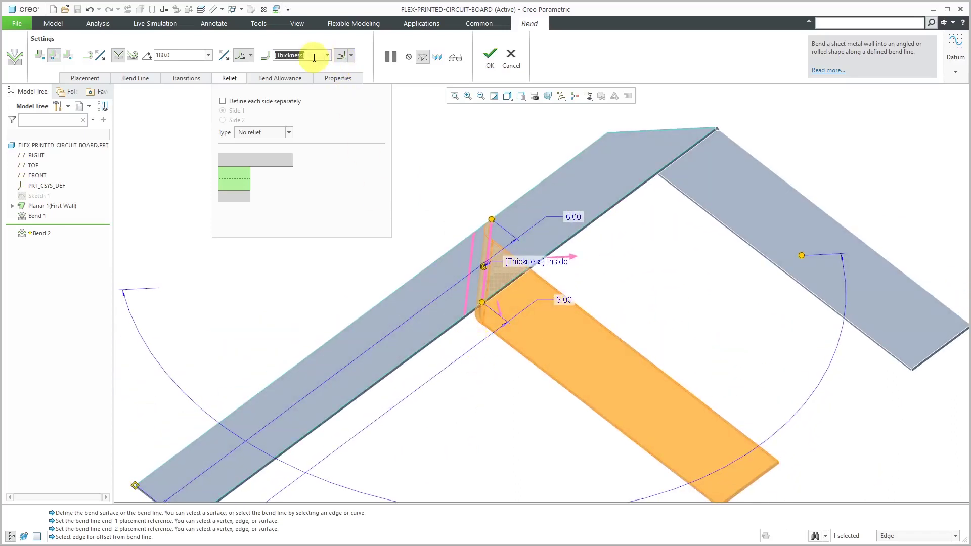
key("Return")
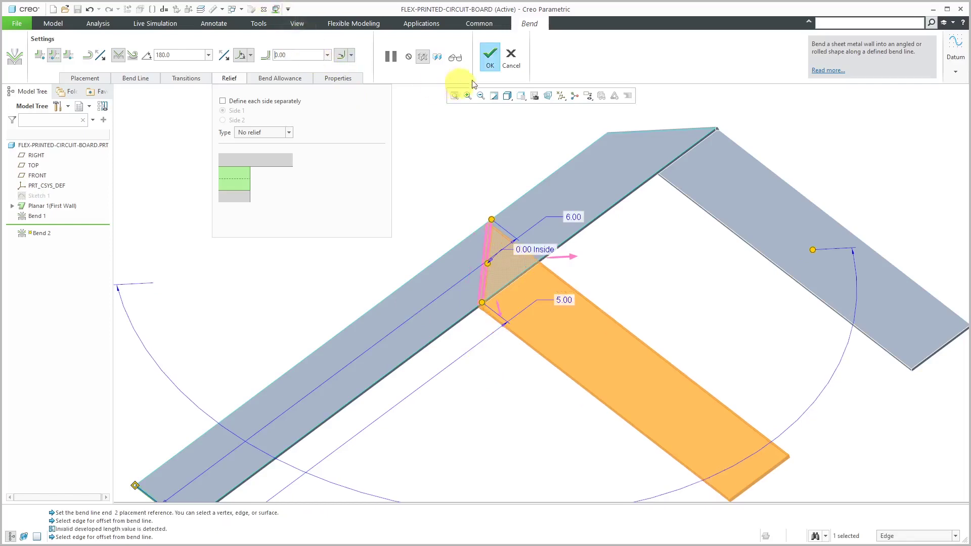
left_click(498, 66)
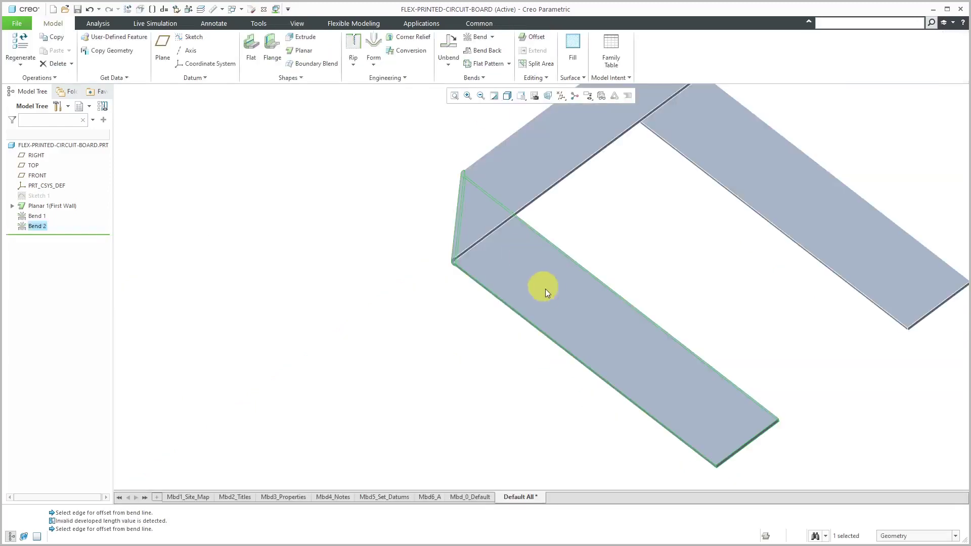
- Orbit the model to inspect the new U-shaped fold from two angles
middle_click_drag(537, 286, 472, 277)
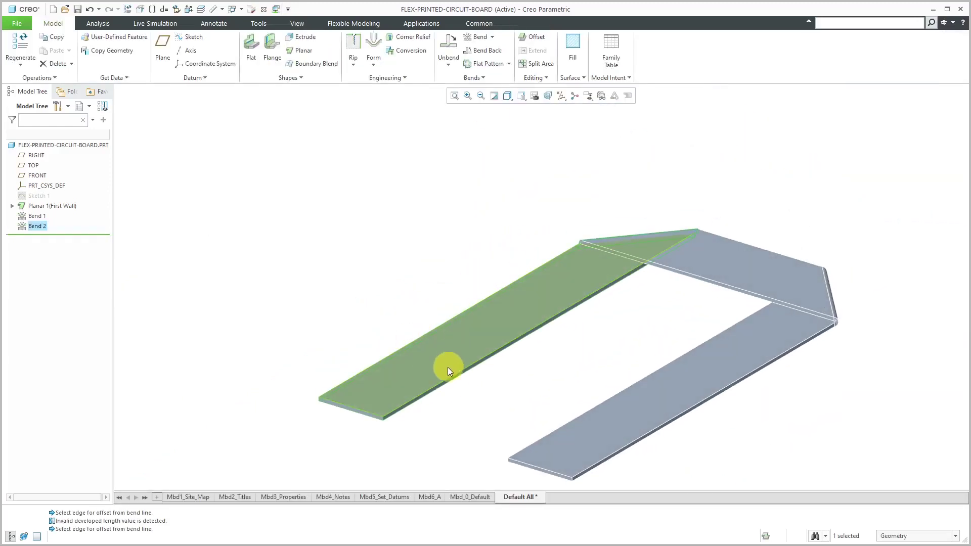
mouse_move(506, 341)
middle_mouse_down()
mouse_move(472, 331)
mouse_move(494, 336)
middle_mouse_up()
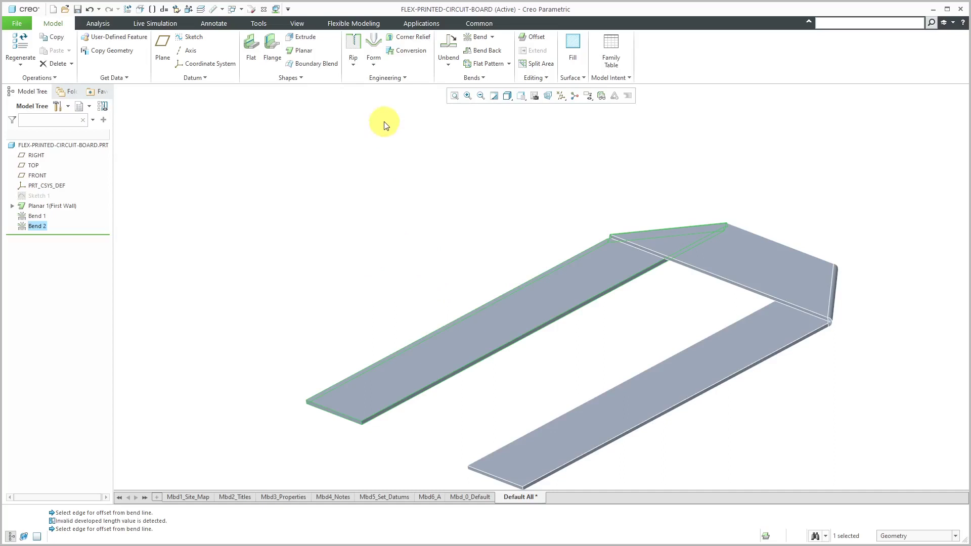
- Start Bend 3 on the long flange with bend line ends and offset references on its edges
left_click(475, 39)
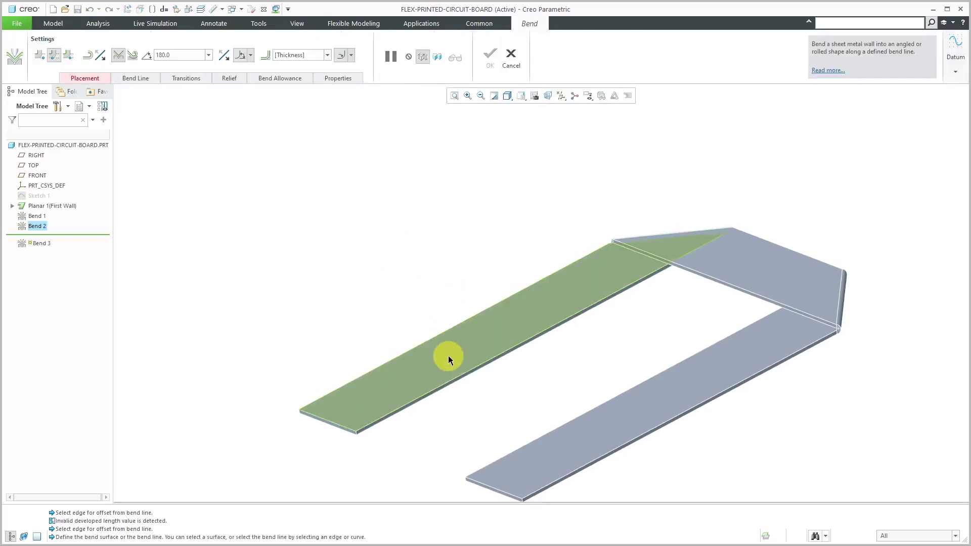
left_click(452, 352)
scroll(440, 370, "up", 6)
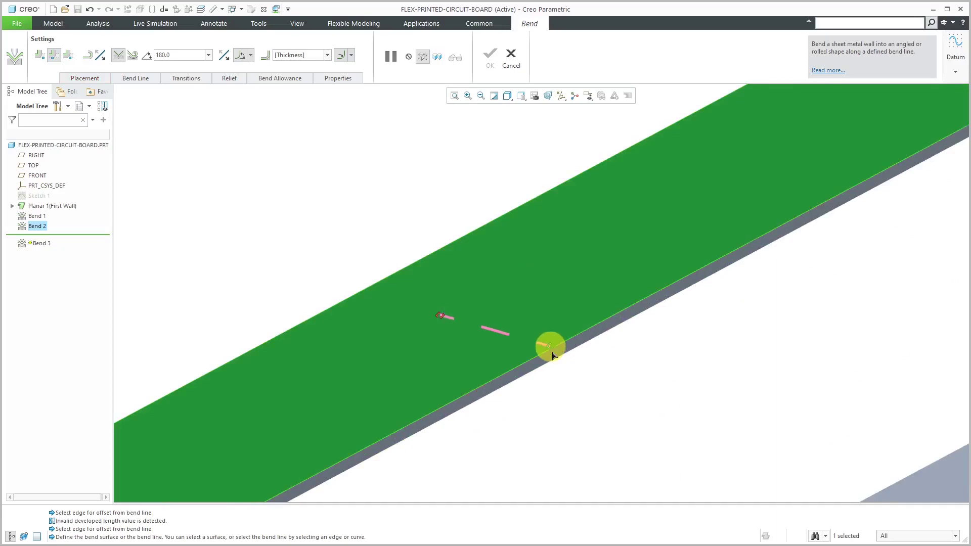
left_click(551, 350)
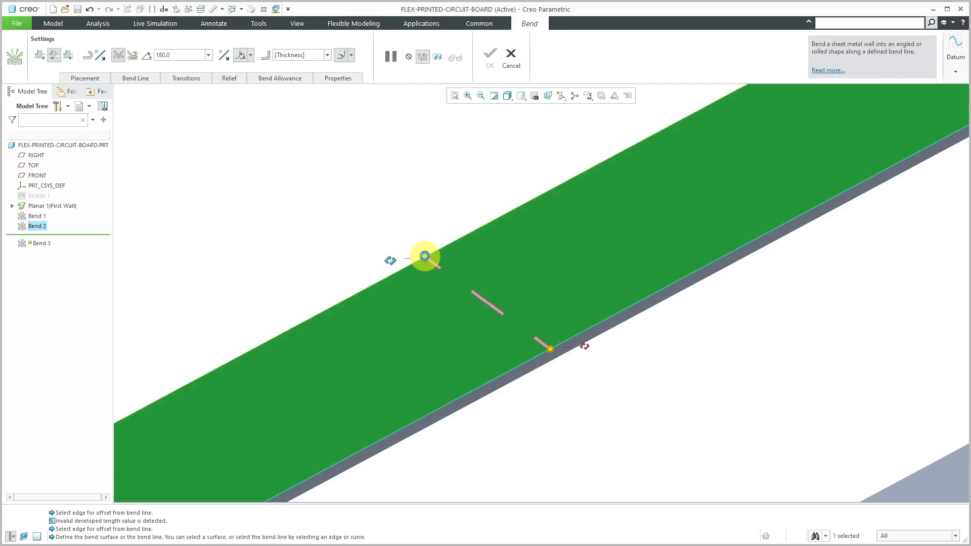
left_click(424, 257)
scroll(499, 269, "down", 3)
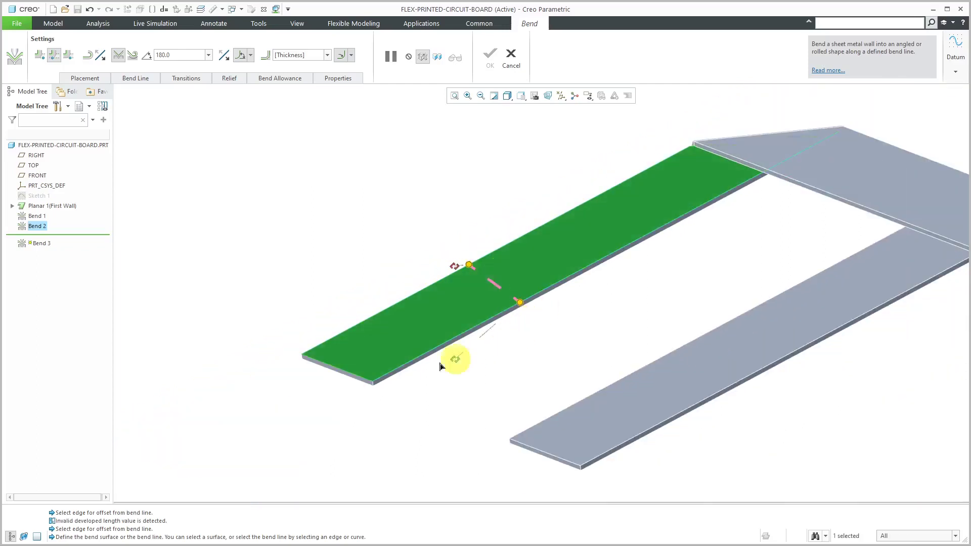
left_click(360, 380)
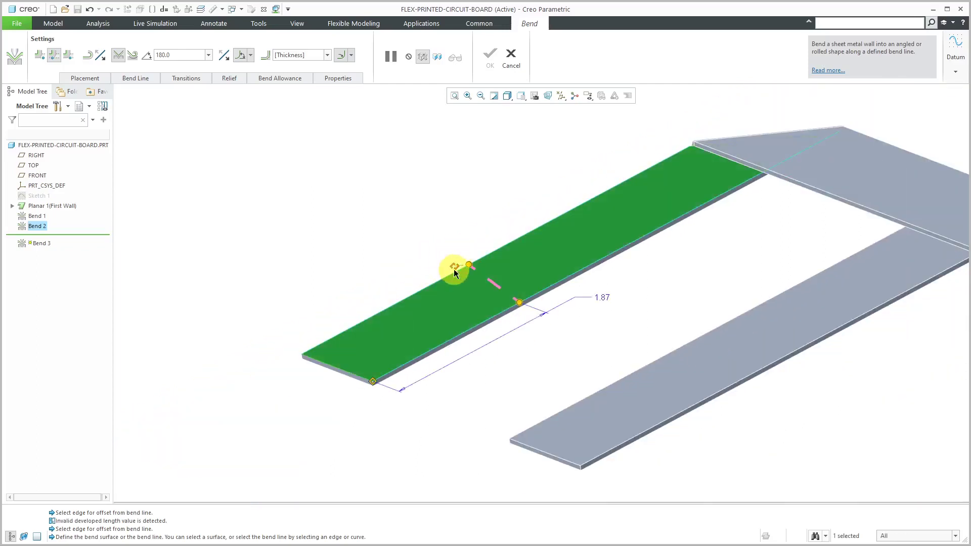
left_click(319, 358)
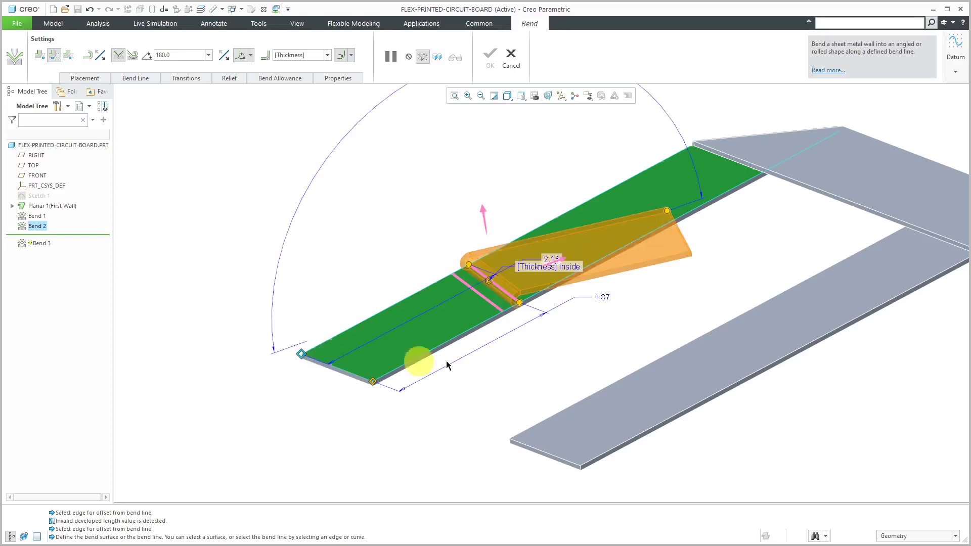
- Change the 2.13 and 1.87 placement dimensions to 2.00 and check the preview
double_click(551, 258)
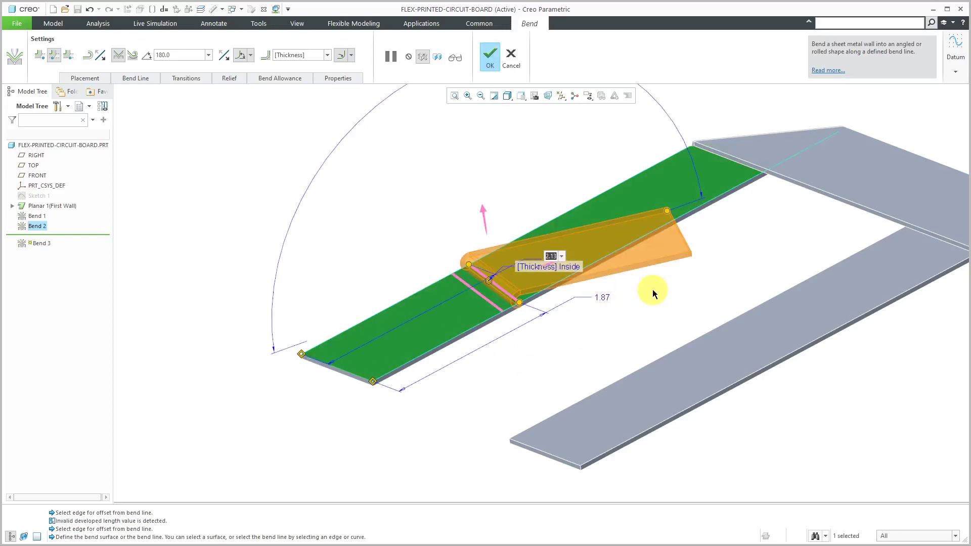
type("2")
key("Return")
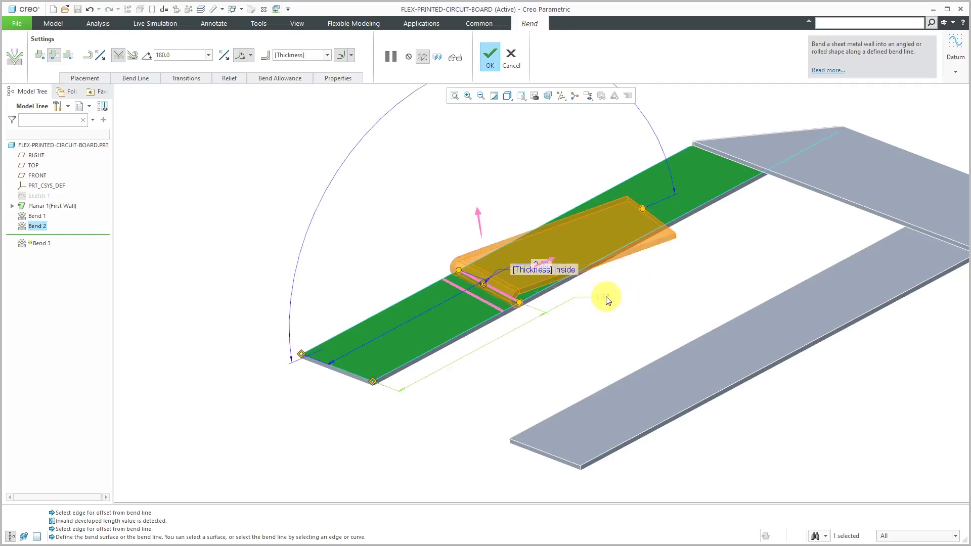
double_click(606, 298)
type("2")
key("Return")
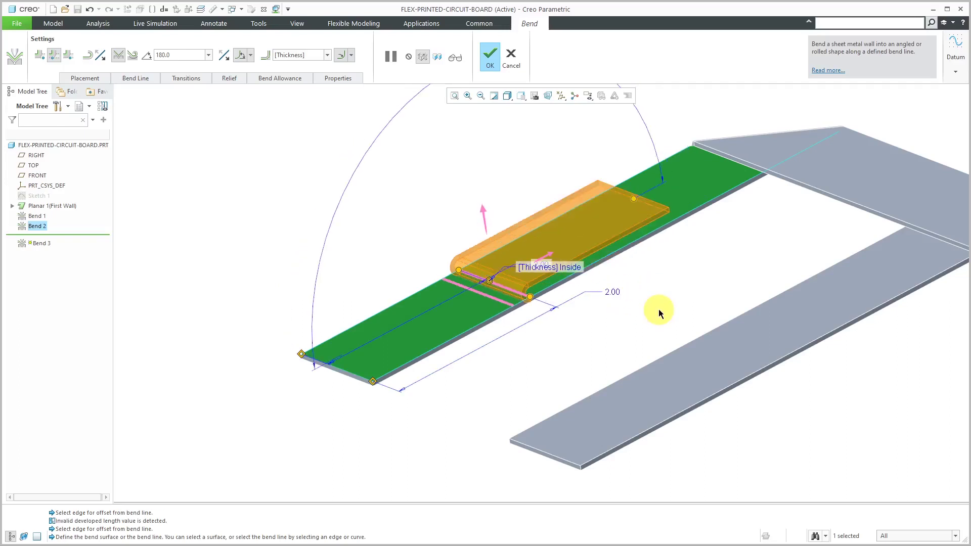
middle_click_drag(469, 306, 446, 308)
scroll(601, 311, "up", 2)
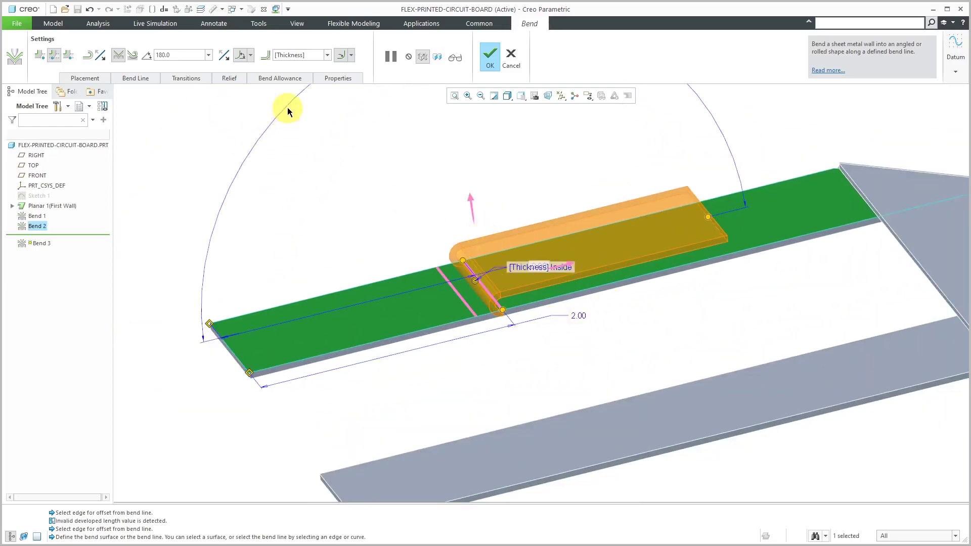
- Set Bend 3's relief type to No relief
left_click(234, 82)
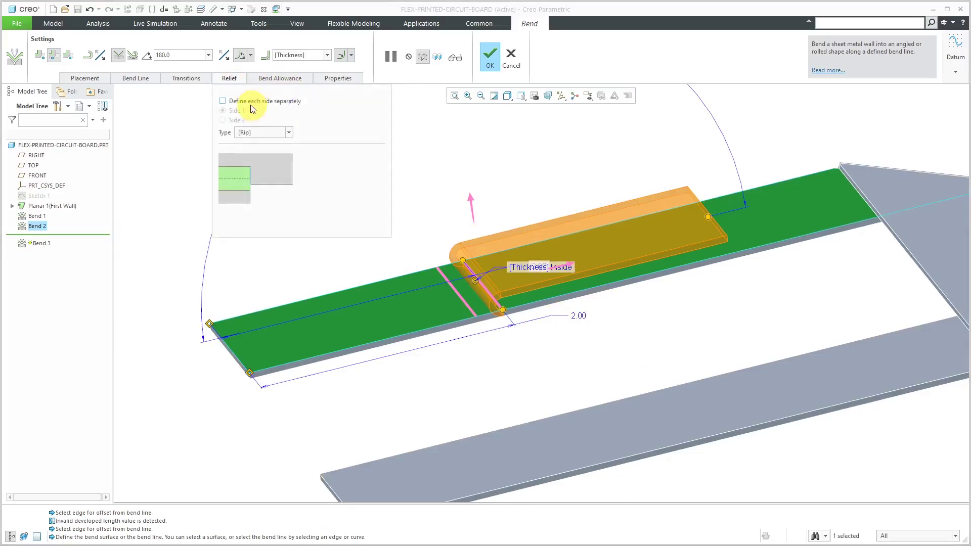
left_click(256, 133)
left_click(255, 143)
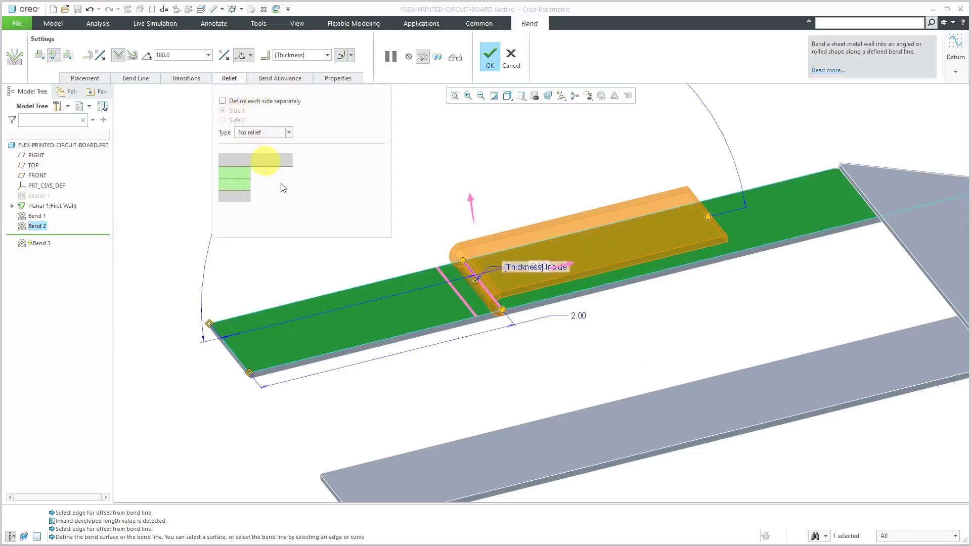
- Set the bend thickness to 0.10 and complete Bend 3
left_click(312, 55)
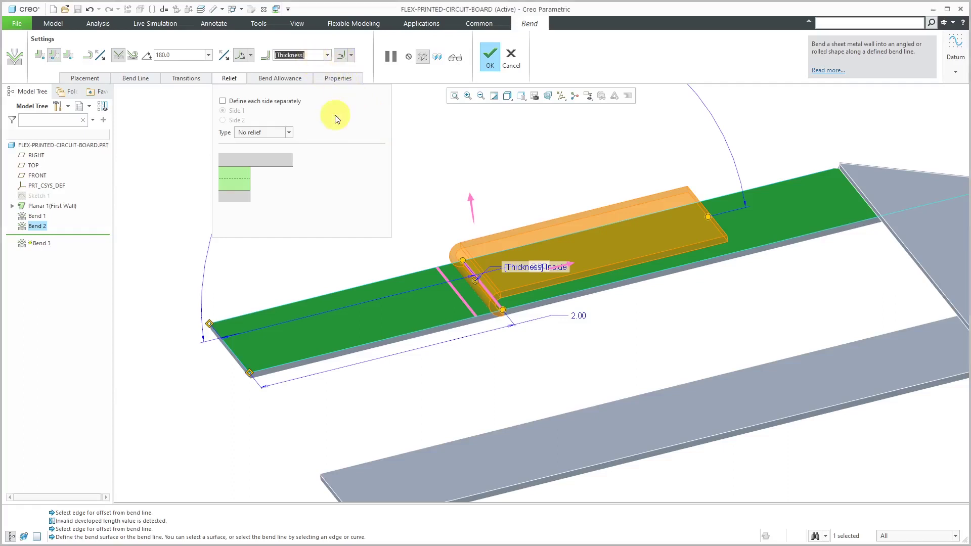
type("0.10")
key("Return")
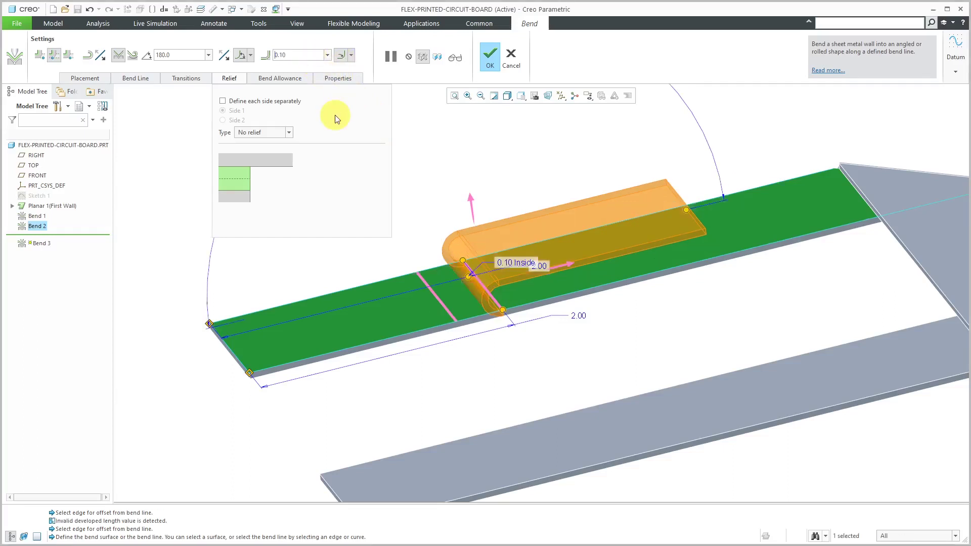
middle_click_drag(574, 323, 592, 280)
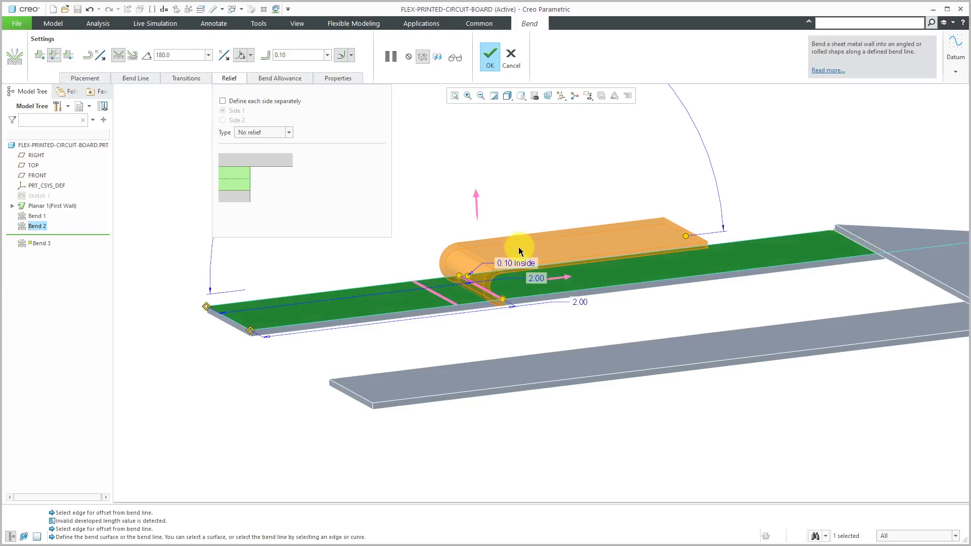
left_click(489, 60)
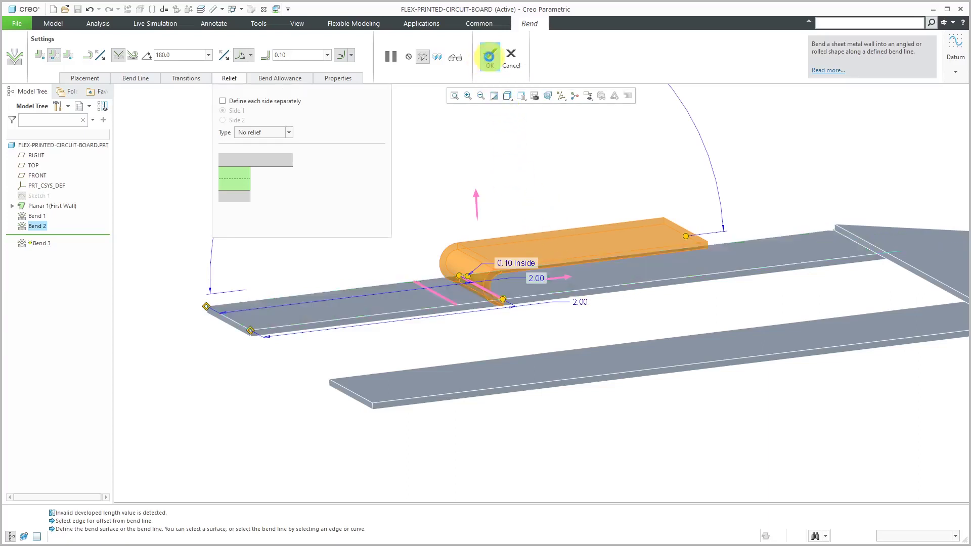
middle_click_drag(526, 321, 556, 329)
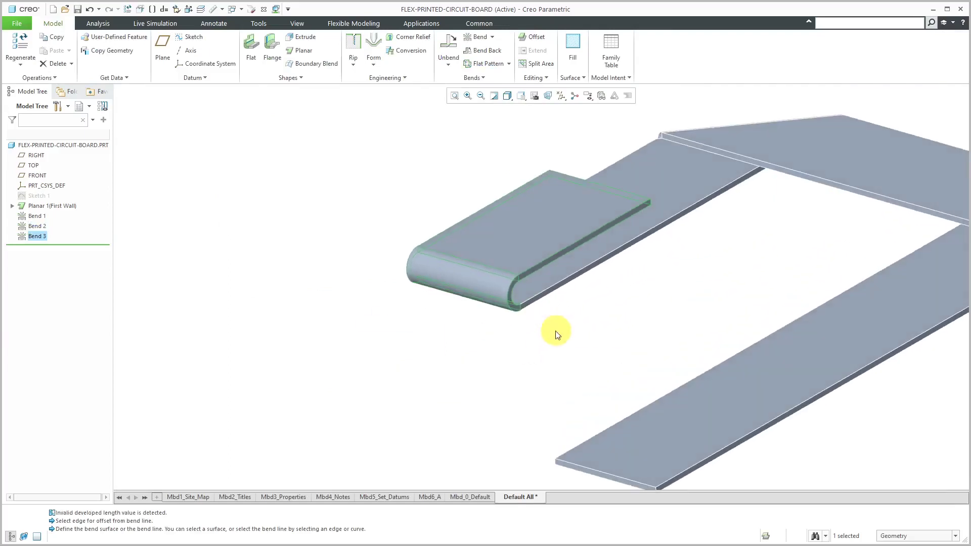
- Apply a green appearance from the Appearances gallery to the whole flex-printed-circuit-board part
left_click(502, 372)
middle_click_drag(503, 373, 475, 330)
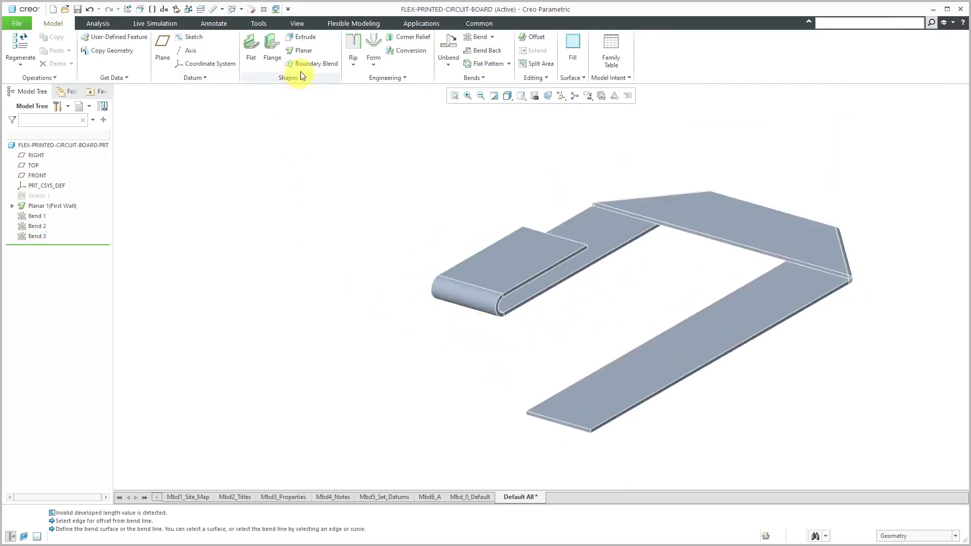
left_click(303, 25)
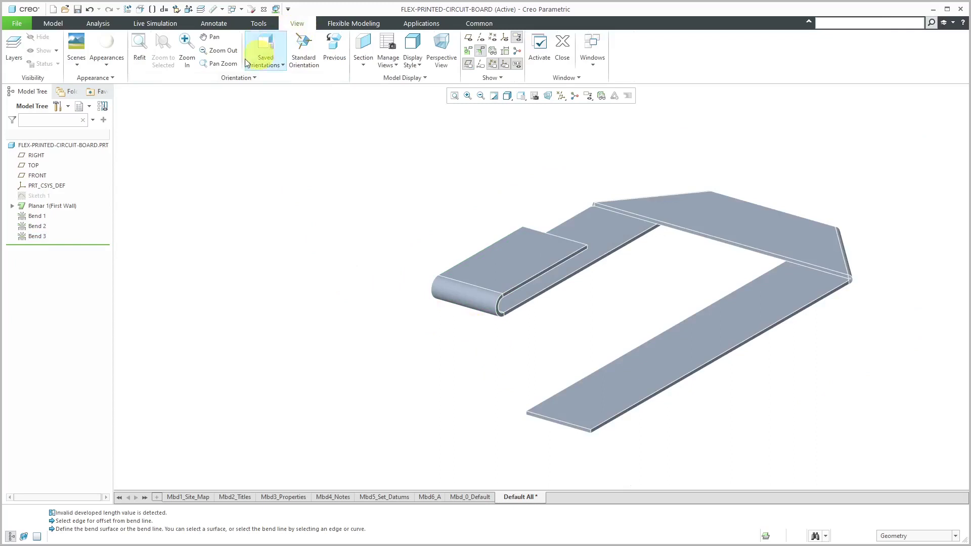
left_click(106, 65)
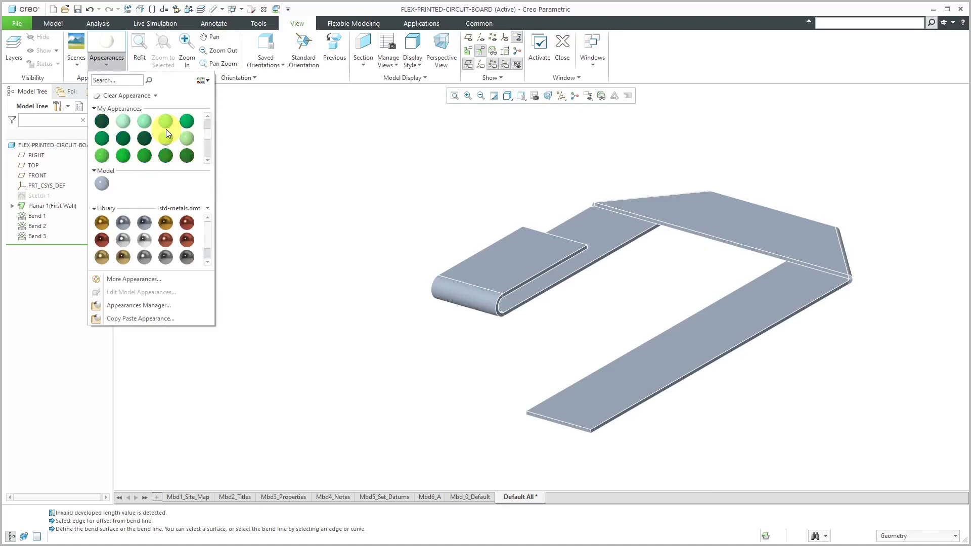
left_click(124, 157)
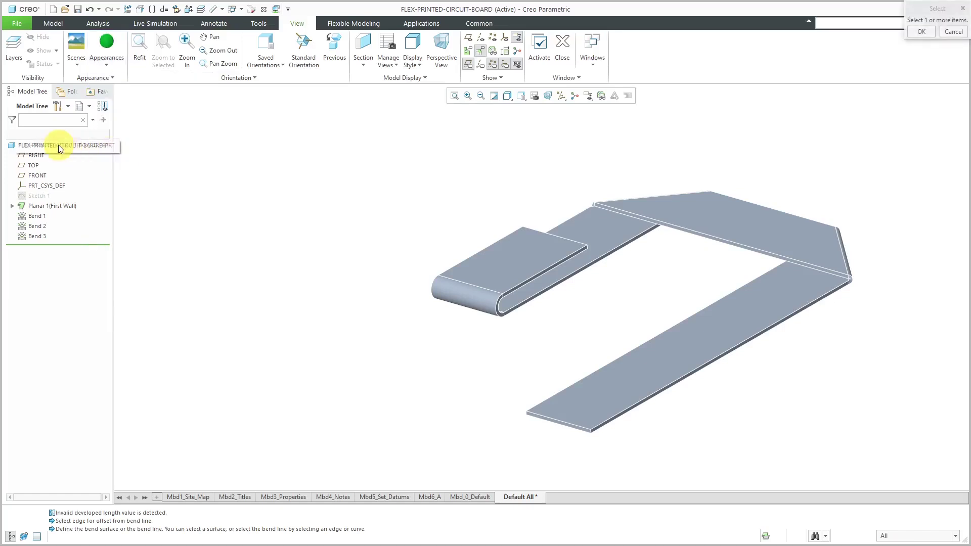
left_click(56, 144)
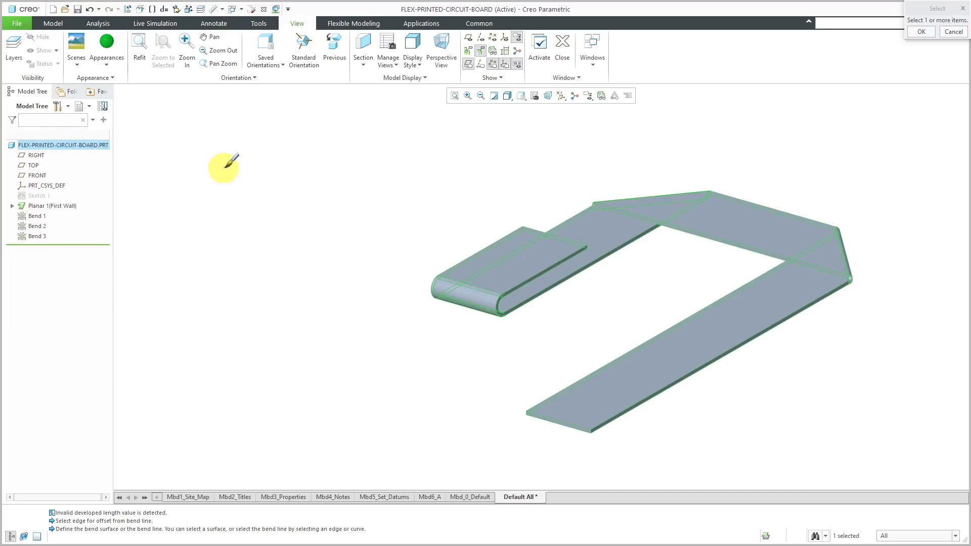
middle_click(223, 168)
mouse_move(295, 165)
middle_mouse_down()
mouse_move(331, 175)
mouse_move(302, 177)
middle_mouse_up()
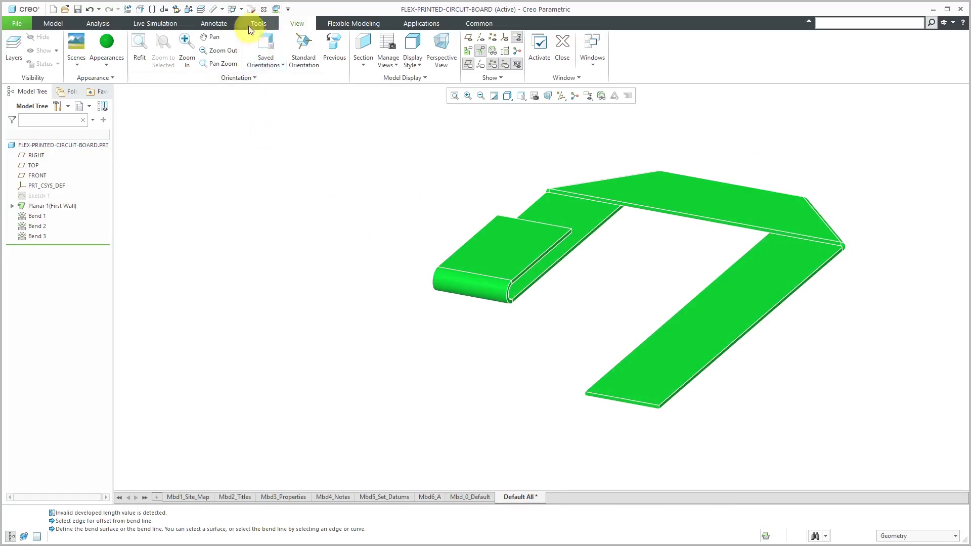
- In CONSUMER-ELECTRONICS.ASM, assemble flex-printed-circuit-board.prt from session and flip it over above the case
left_click(241, 9)
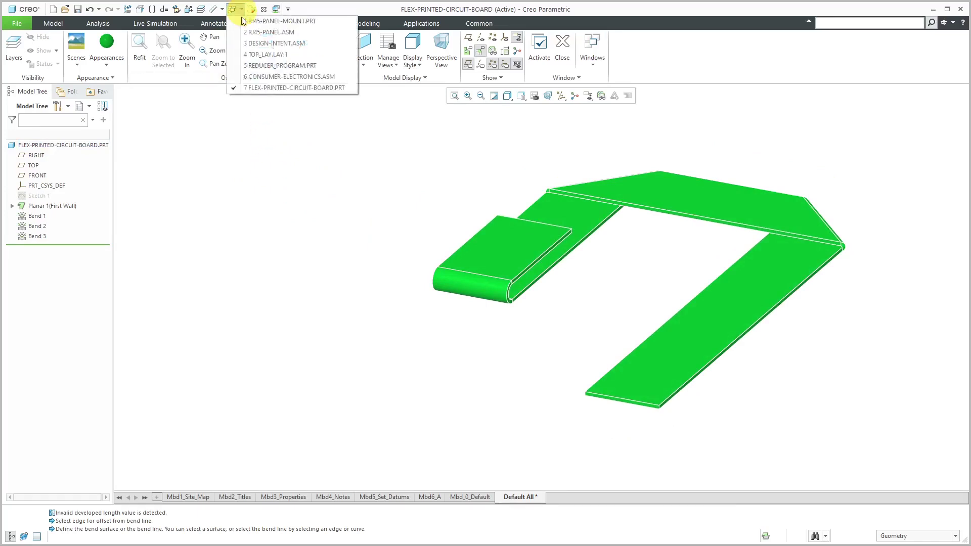
left_click(260, 77)
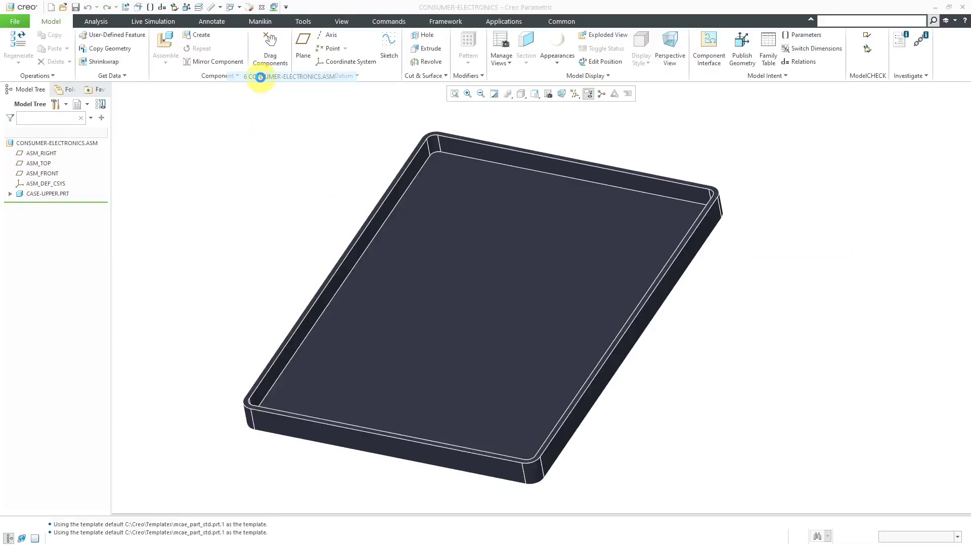
left_click(165, 42)
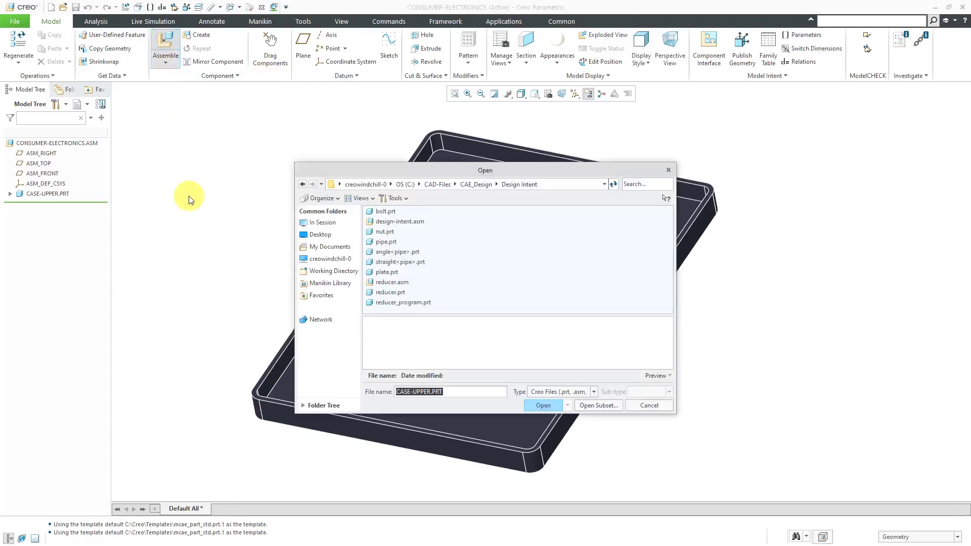
left_click(326, 223)
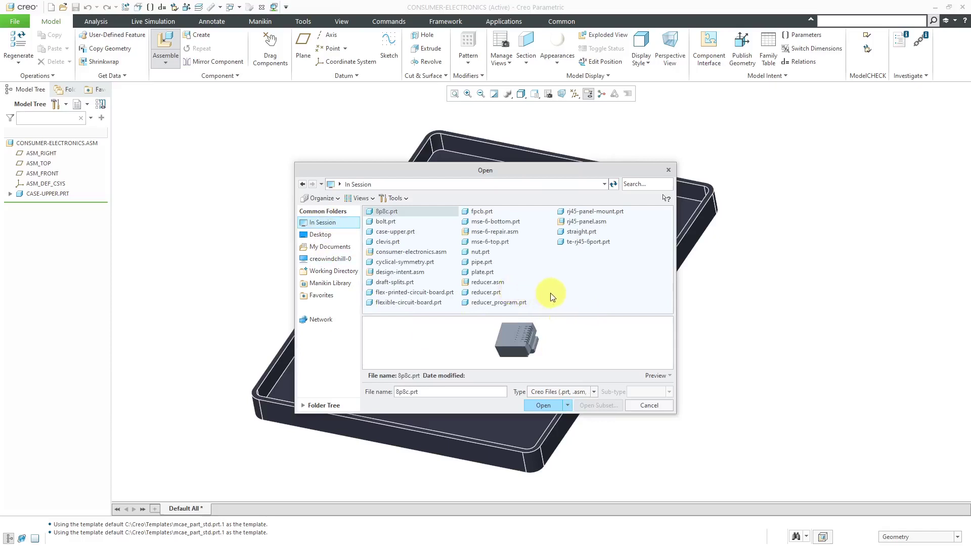
left_click(435, 292)
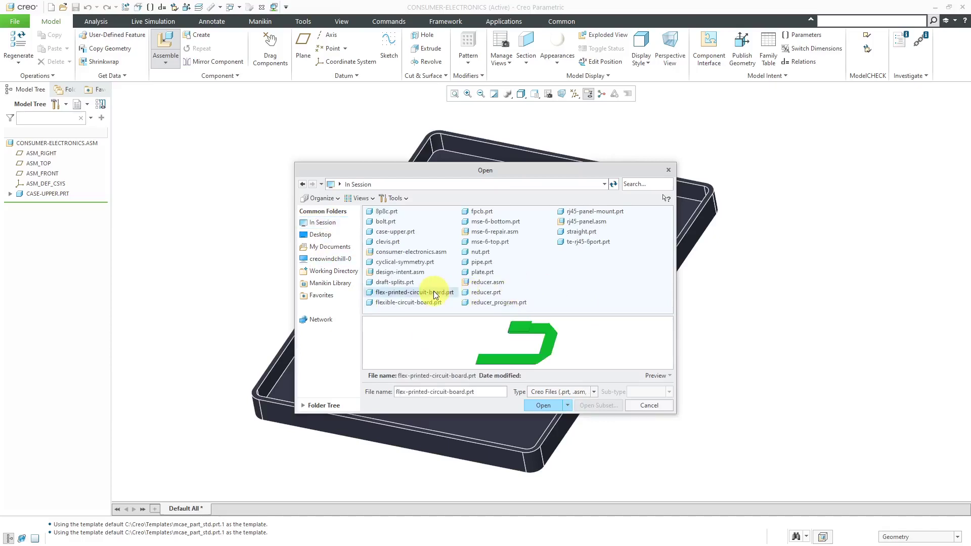
left_click(543, 405)
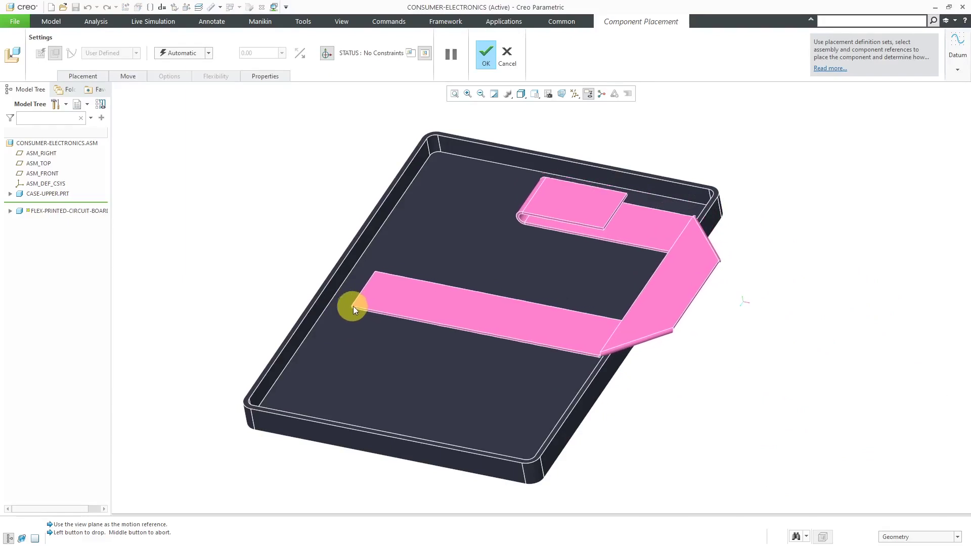
left_click(340, 306)
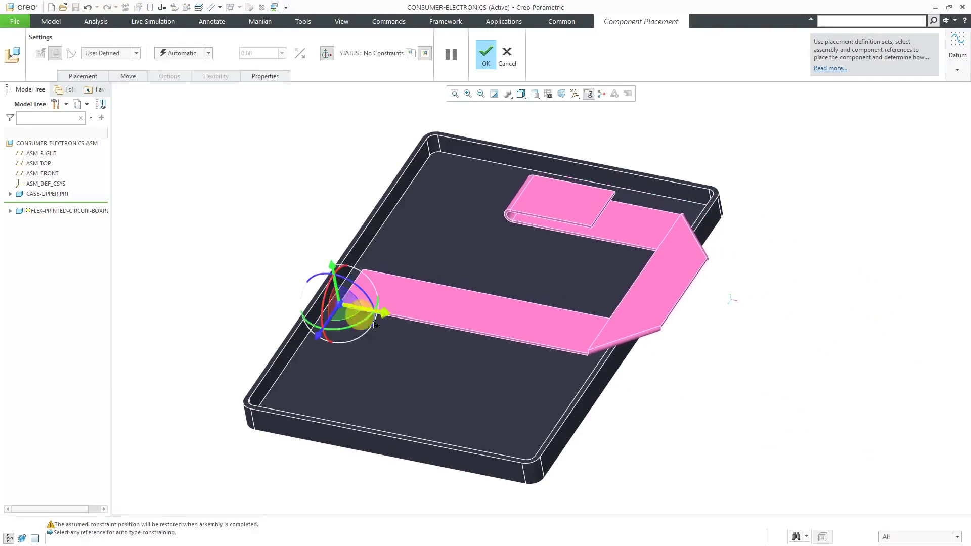
left_click_drag(385, 339, 586, 347)
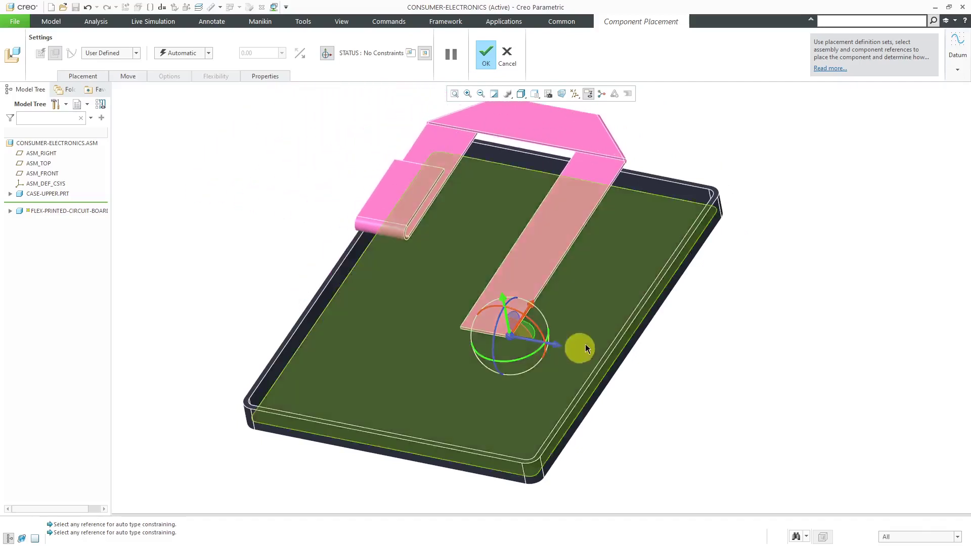
- Make the board face Coincident with the case floor and its side face Coincident with the case wall
left_click(580, 304)
scroll(581, 305, "up", 4)
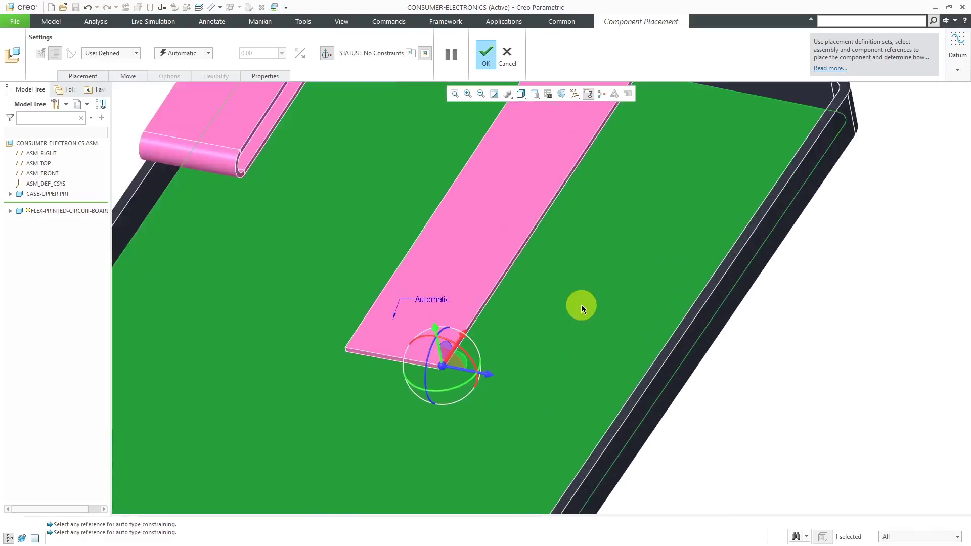
left_click(479, 238)
scroll(480, 240, "down", 5)
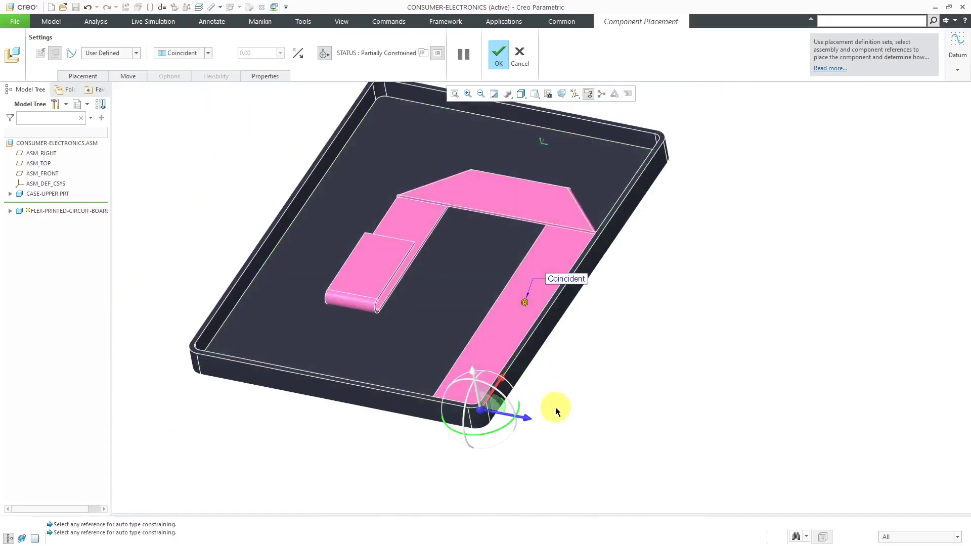
left_click_drag(528, 418, 487, 418)
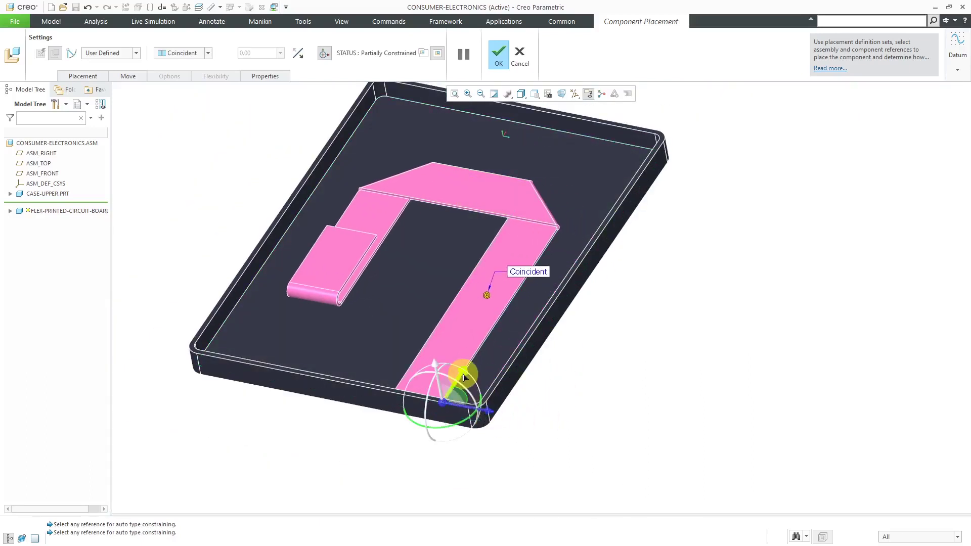
left_click_drag(464, 377, 481, 401)
scroll(465, 375, "up", 6)
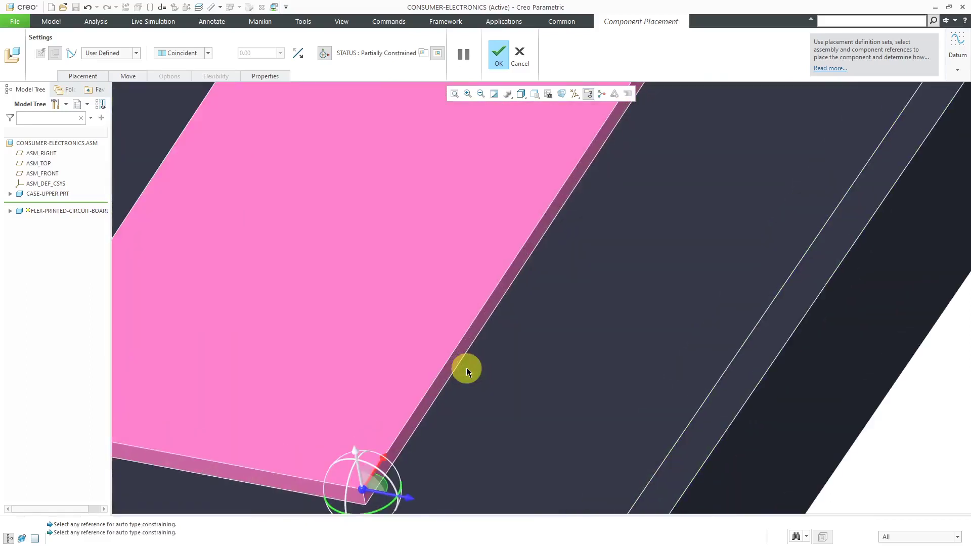
scroll(465, 354, "down", 3)
left_click(508, 362)
middle_click_drag(509, 362, 830, 271)
left_click(830, 270)
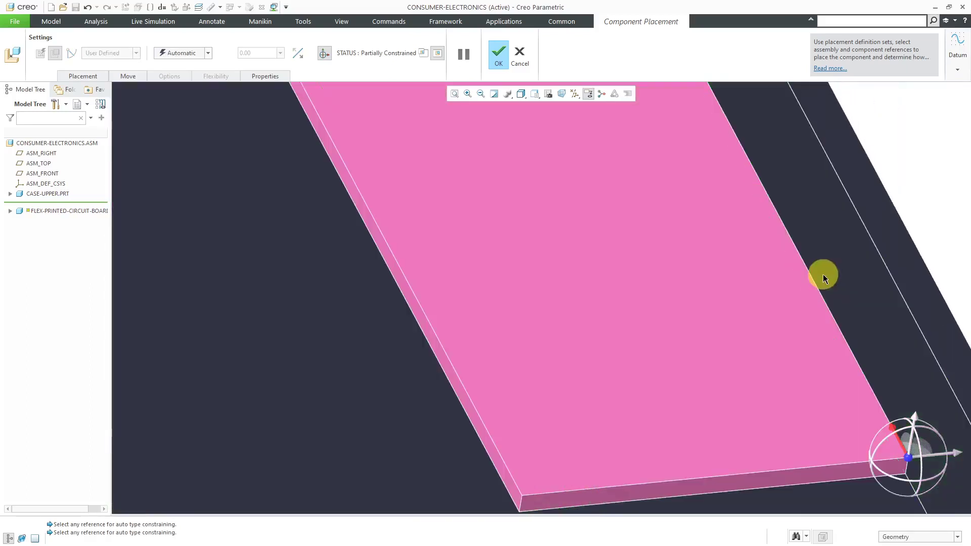
- Change the side-wall constraint to a Distance offset of 1.00
scroll(586, 303, "down", 5)
scroll(578, 335, "down", 2)
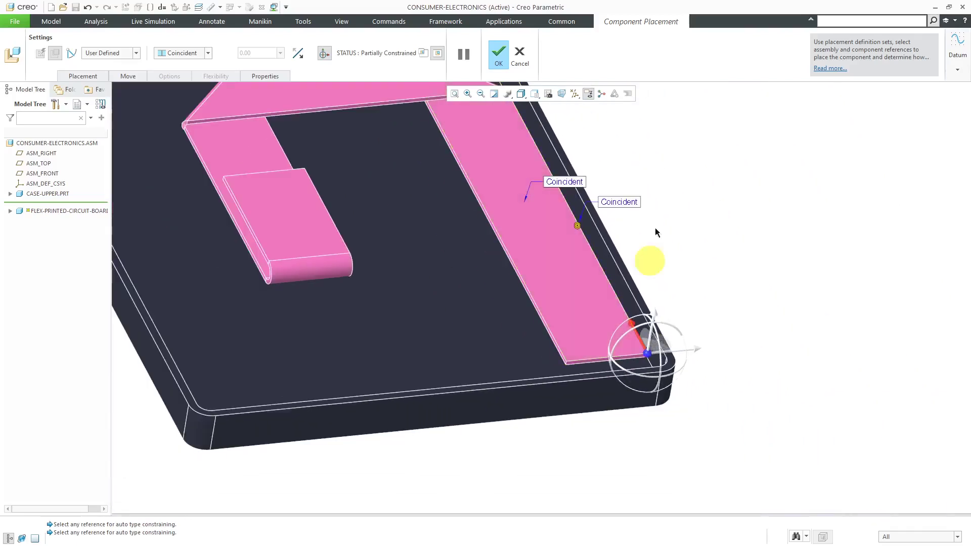
left_click(619, 202)
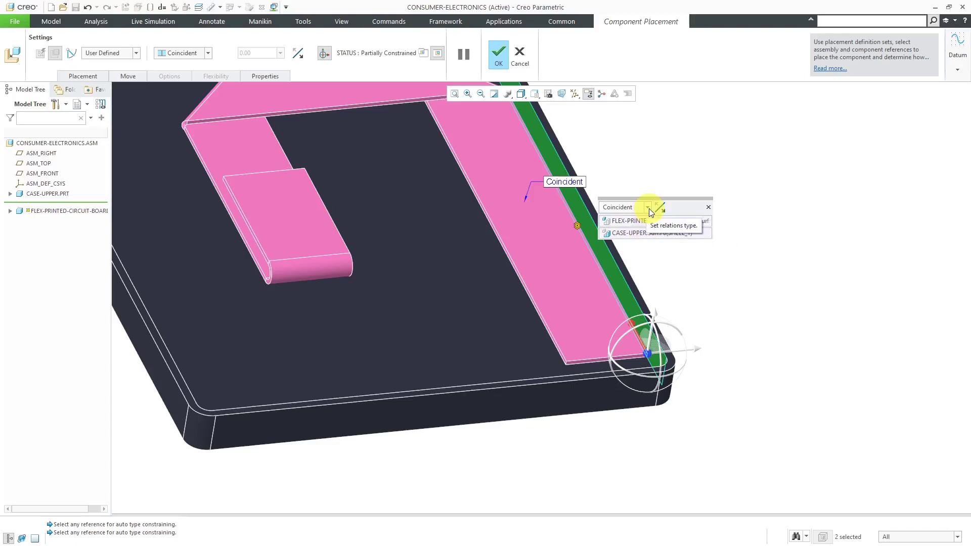
left_click(648, 209)
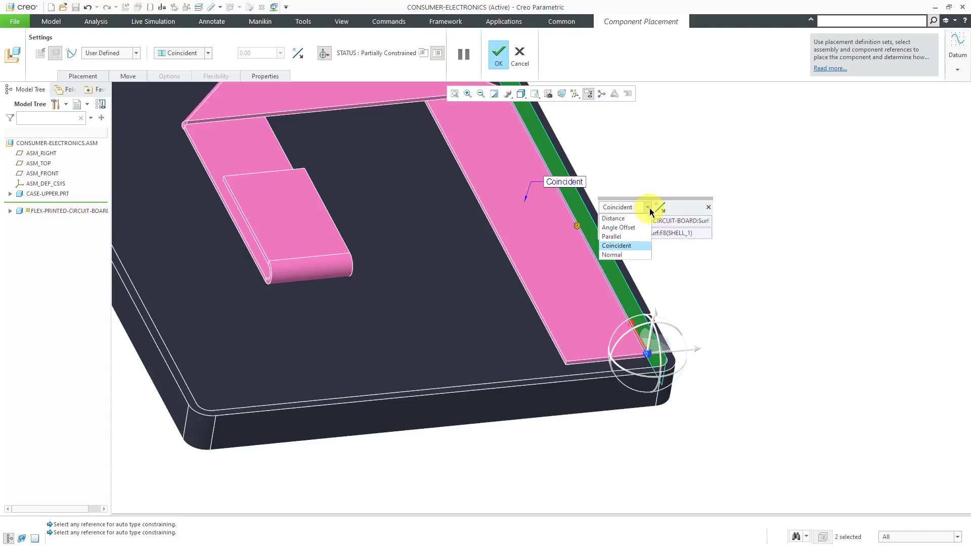
left_click(636, 218)
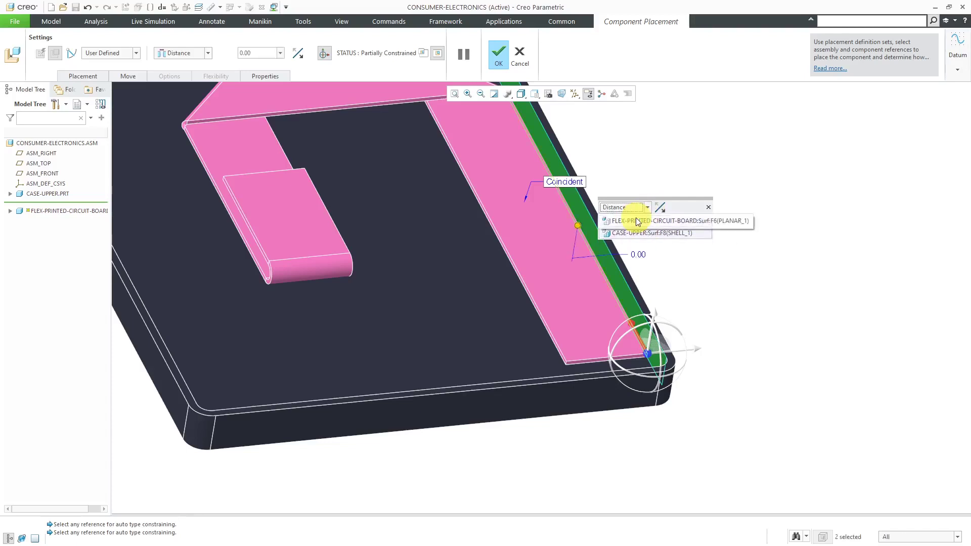
left_click_drag(583, 225, 527, 266)
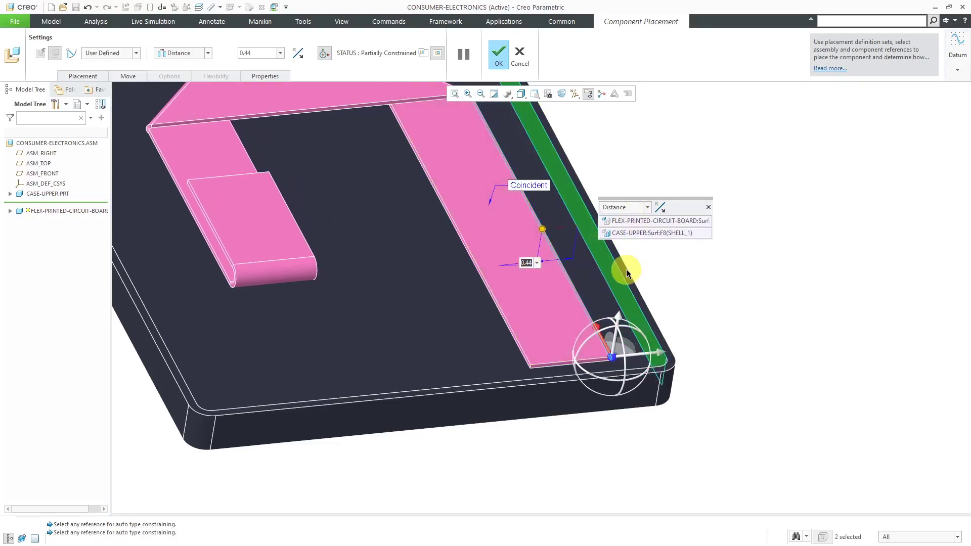
type("1")
key("Return")
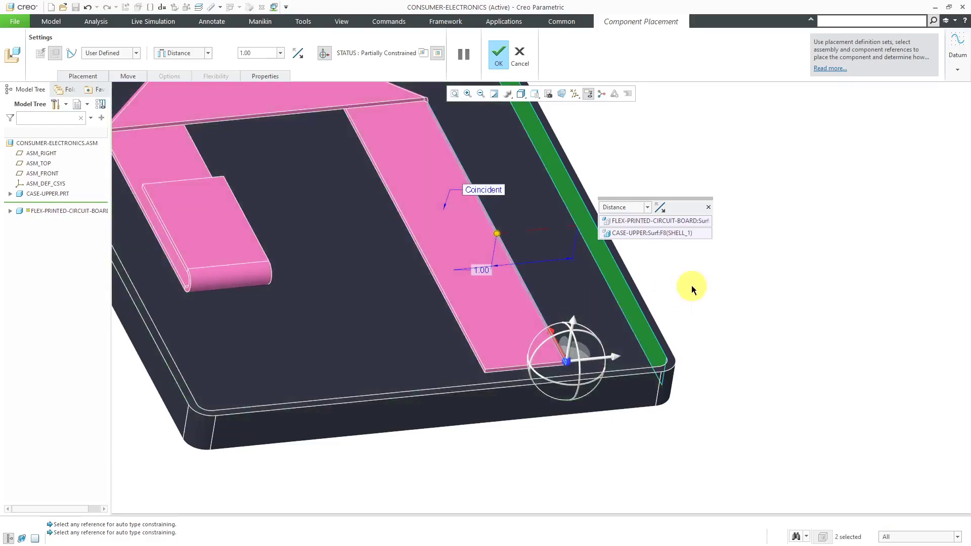
- Add a new constraint aligning the board's end face with the case's front wall
right_click(699, 260)
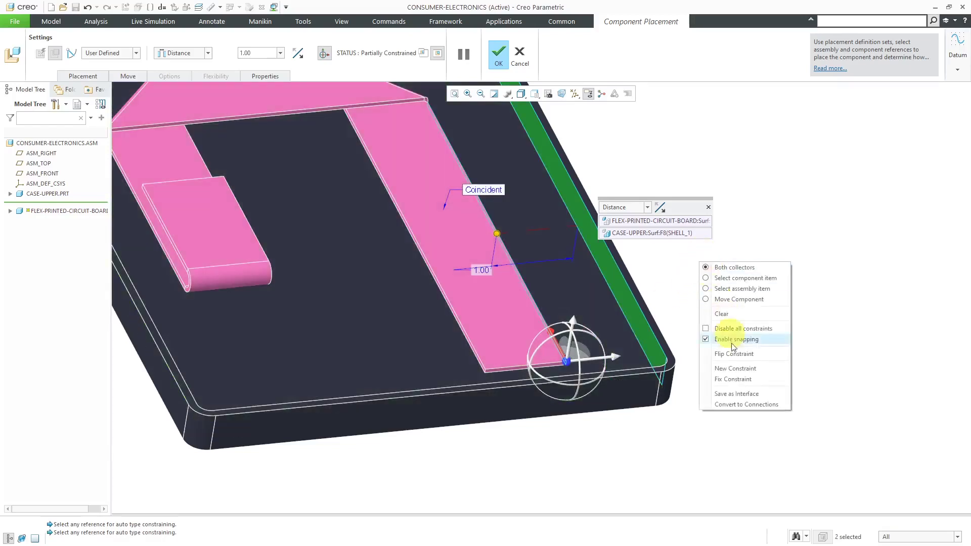
left_click(735, 368)
scroll(543, 406, "down", 3)
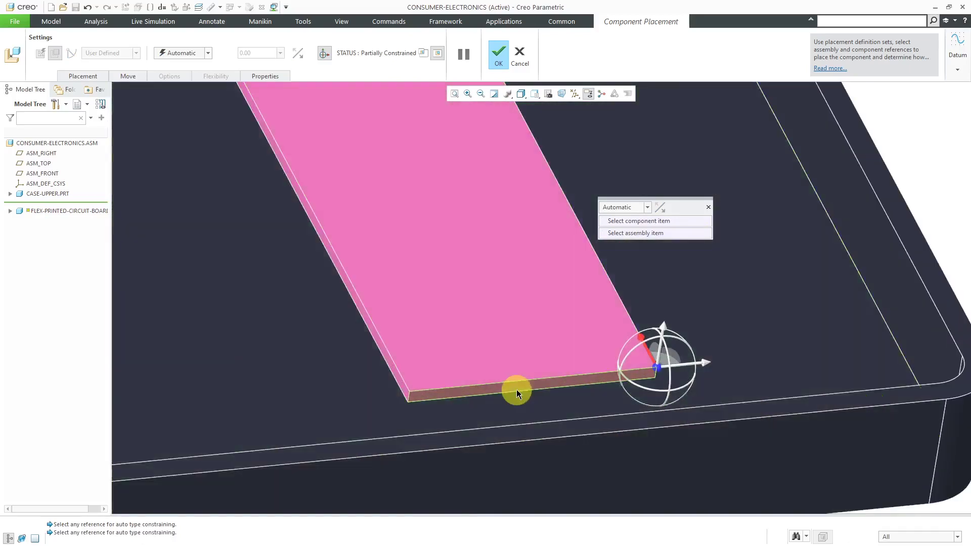
left_click(516, 390)
middle_click_drag(517, 391, 616, 402)
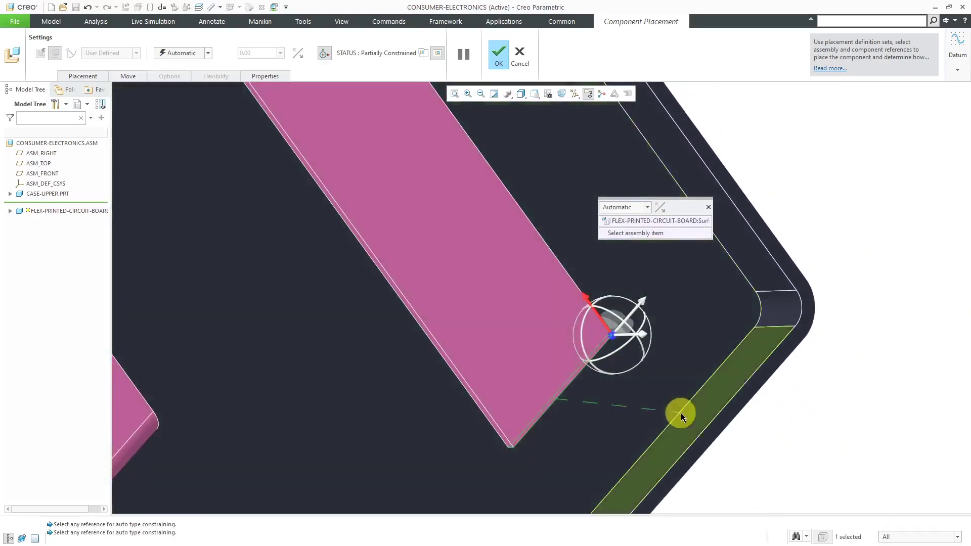
left_click(698, 426)
scroll(680, 407, "up", 3)
middle_click_drag(689, 405, 690, 333)
- Turn the end constraint into a 1.00 Distance and finish placing the board
left_click(733, 206)
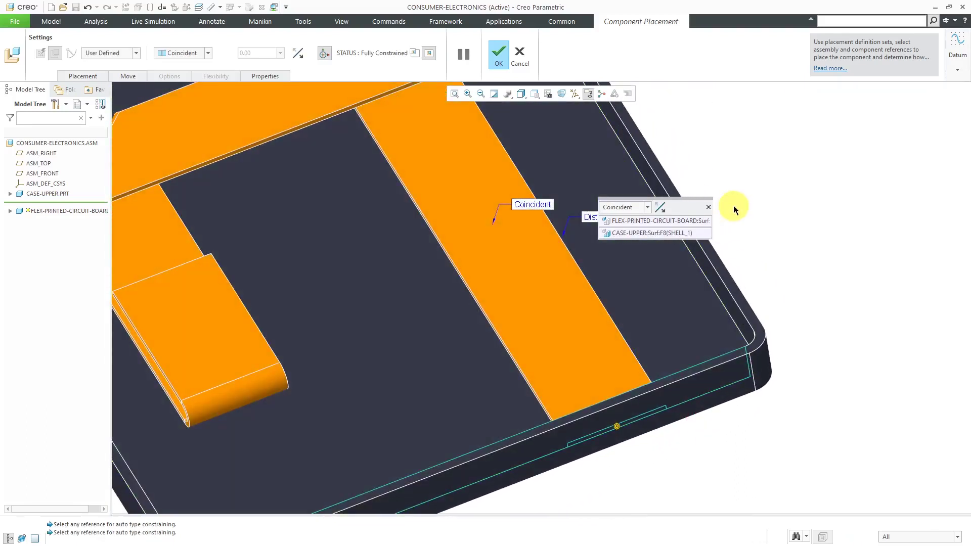
left_click(647, 208)
left_click(641, 216)
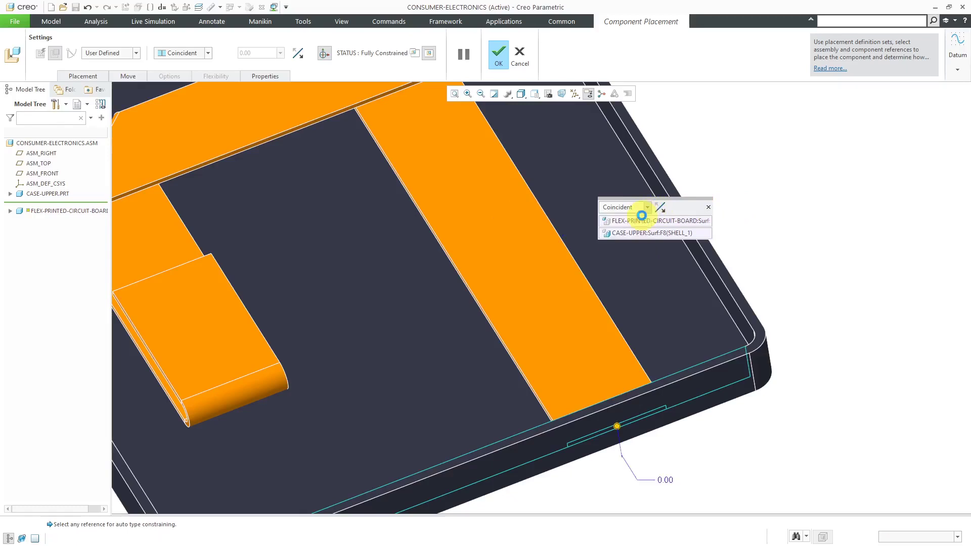
left_click_drag(617, 425, 573, 364)
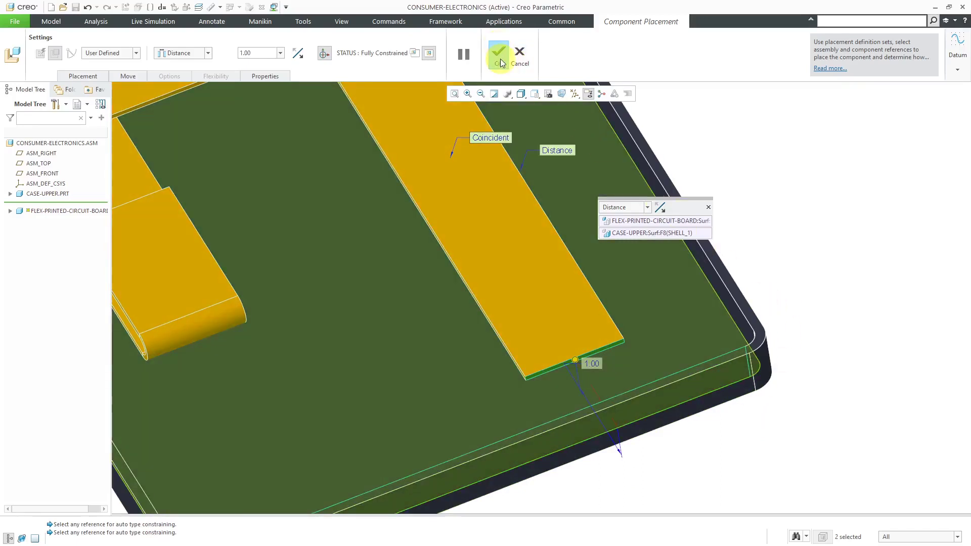
left_click(499, 59)
- Reset to the default view, orbit the assembly, and select FLEX-PRINTED-CIRCUIT-BOARD.PRT in the Model Tree
key("ctrl+d")
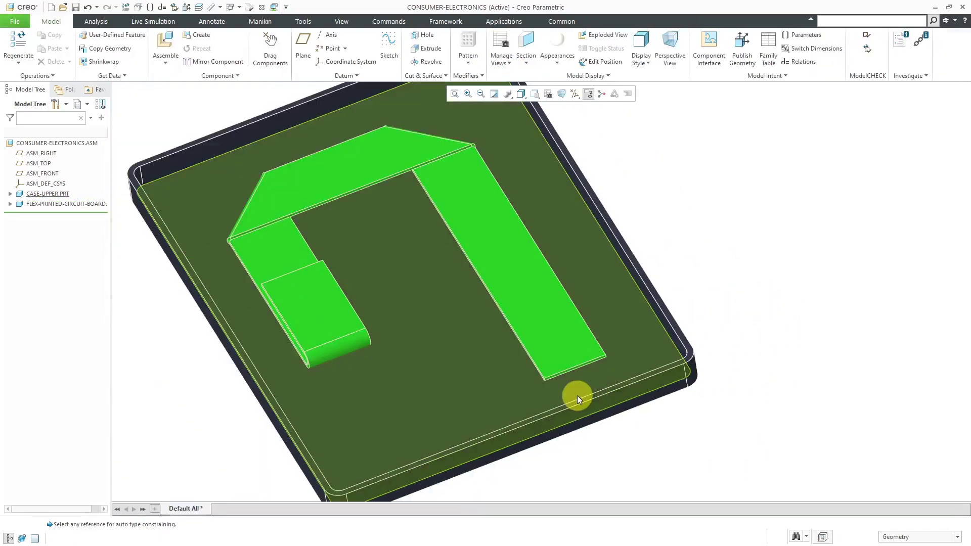
middle_click_drag(592, 351, 535, 347)
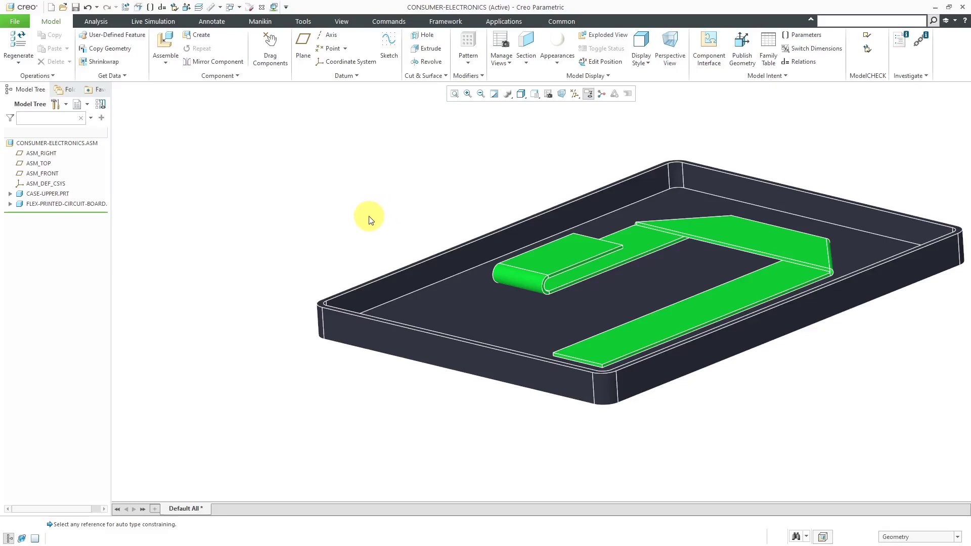
left_click(71, 207)
- Open the flex board part and add Flat Pattern 1 to flatten it into a straight strip
left_click(79, 161)
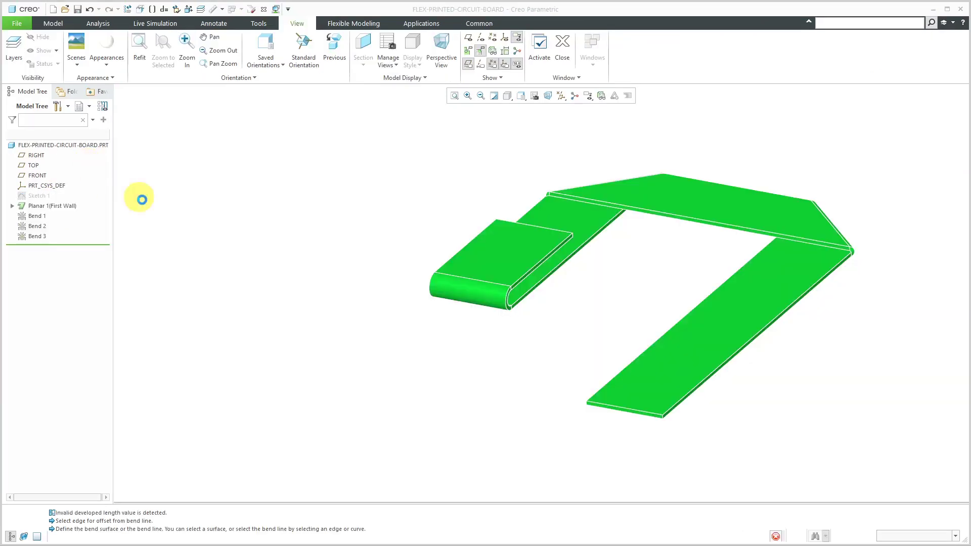
middle_click_drag(376, 243, 266, 174)
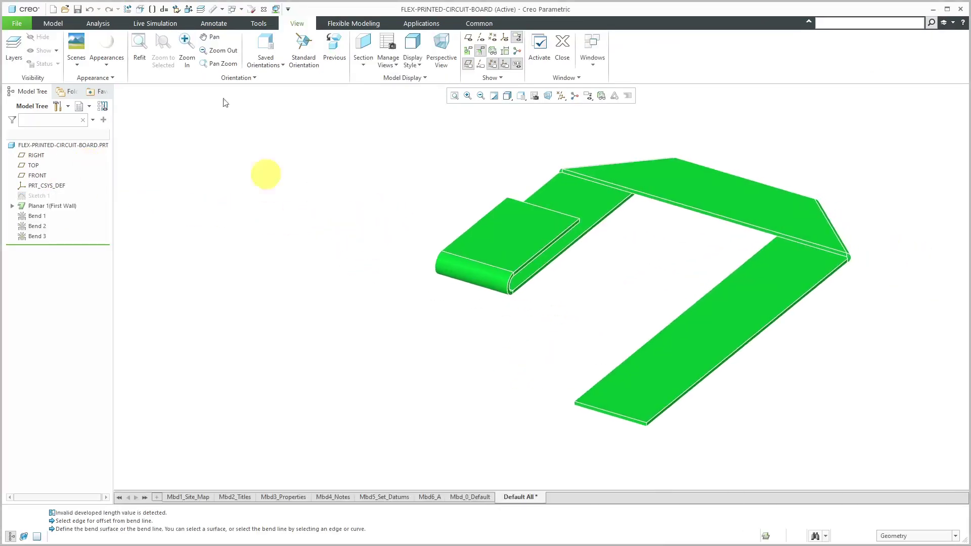
left_click(61, 23)
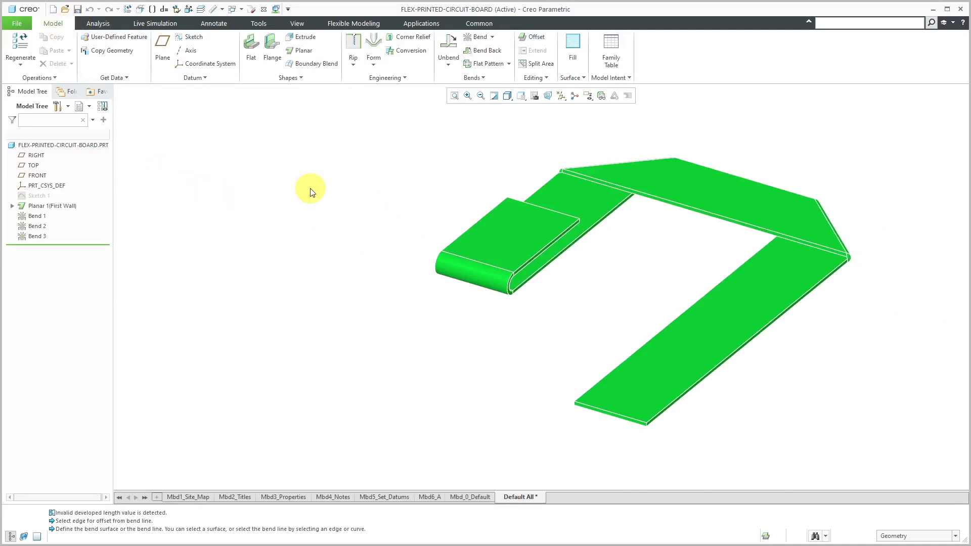
left_click(508, 64)
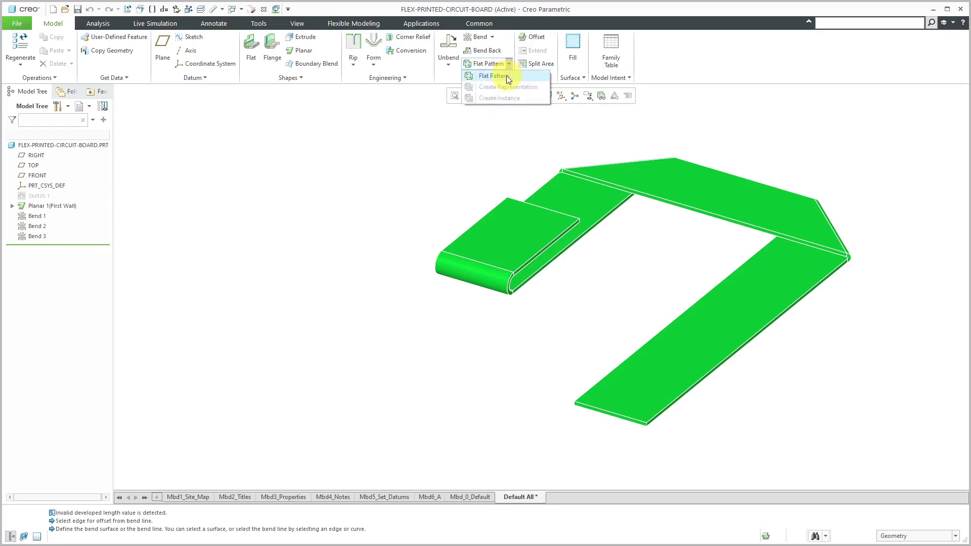
left_click(505, 75)
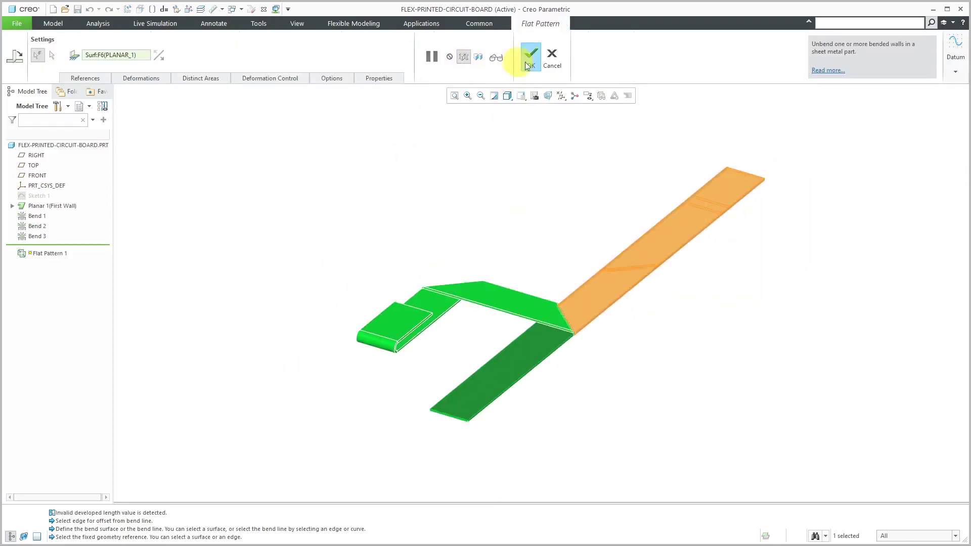
left_click(531, 58)
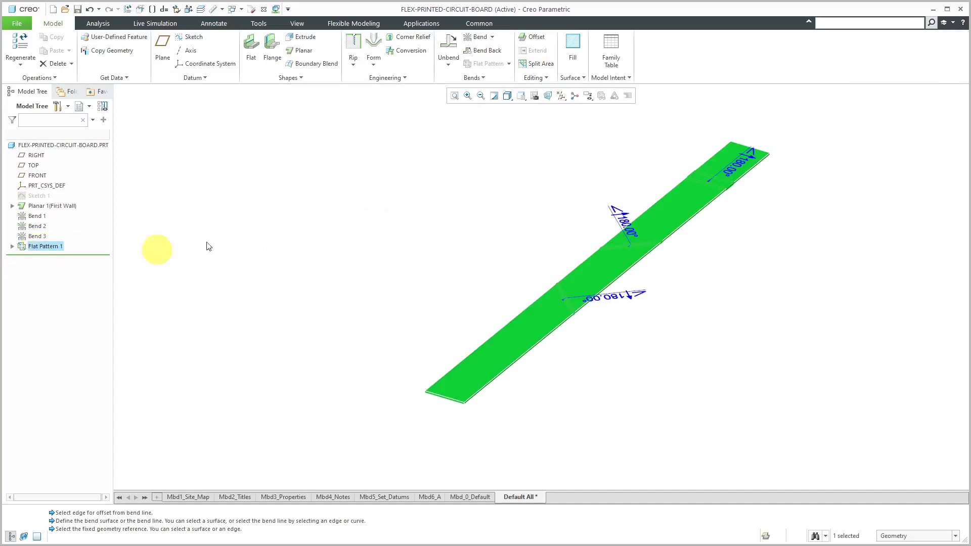
- Delete Flat Pattern 1 from the Model Tree so the board's three folds return
left_click(492, 38)
left_click(492, 39)
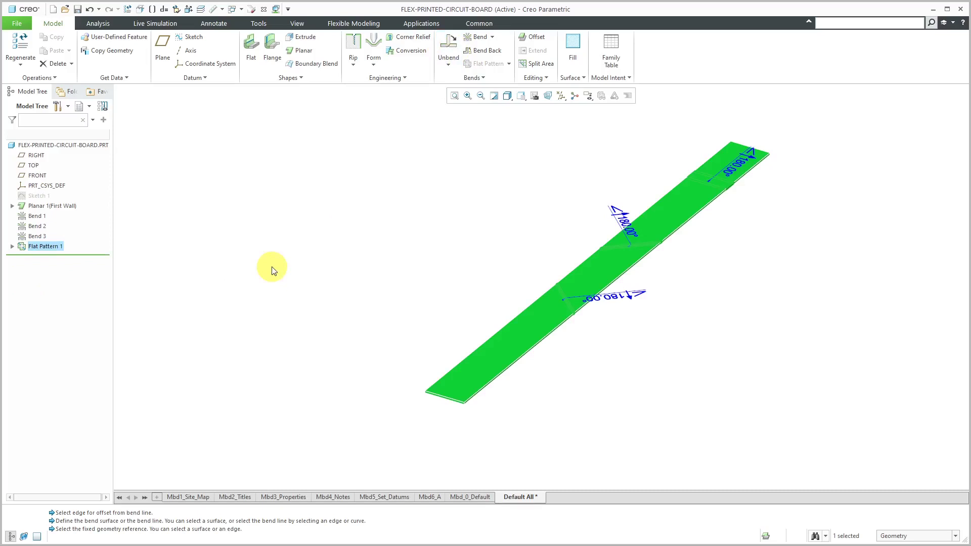
right_click(56, 247)
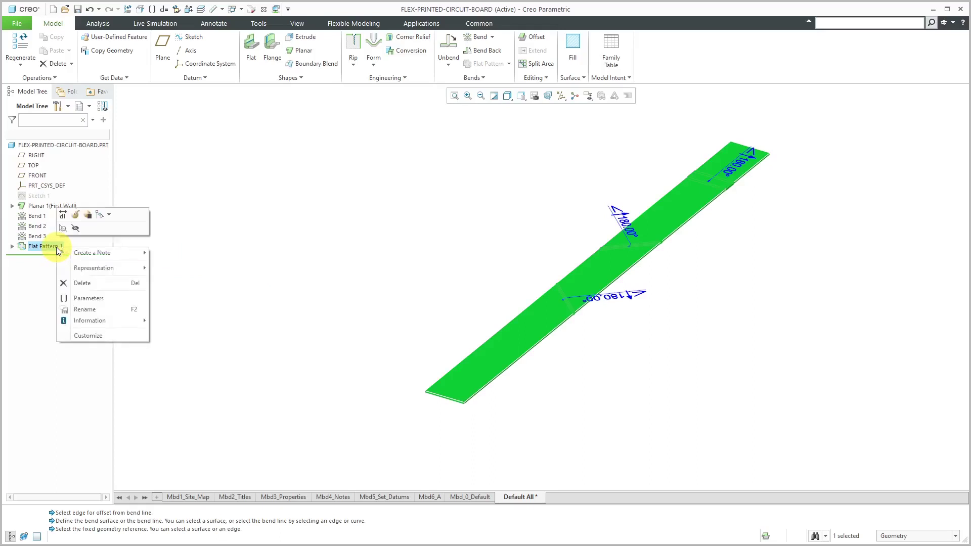
left_click(85, 288)
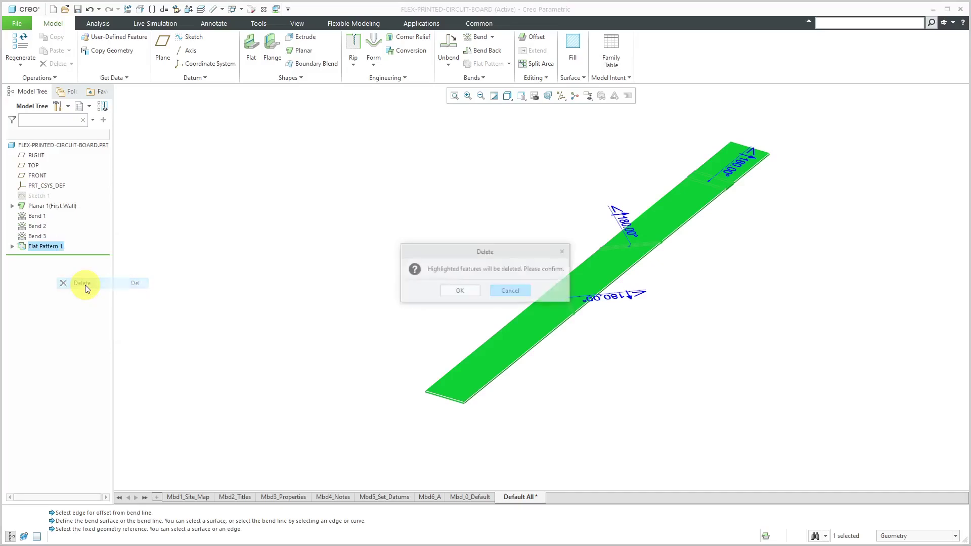
left_click(451, 290)
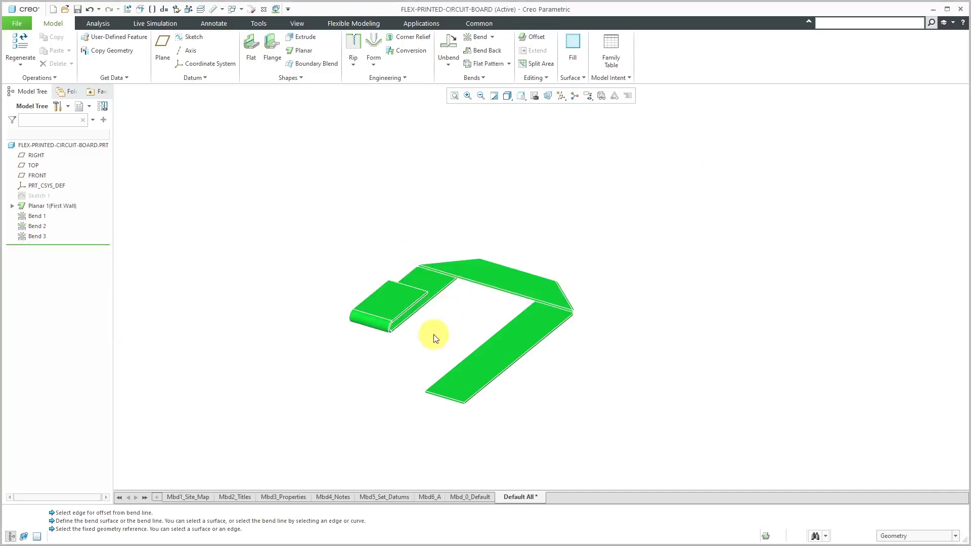
scroll(396, 369, "up", 5)
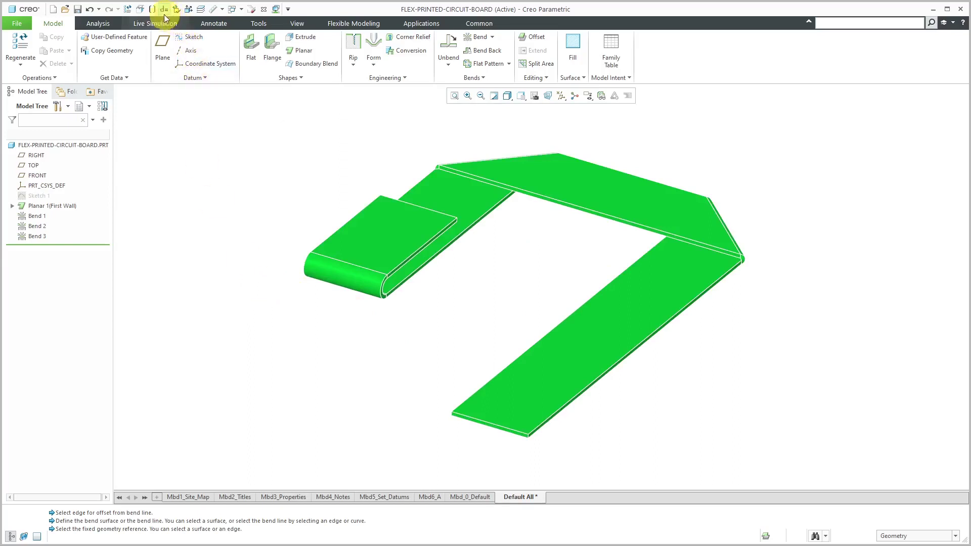
- Open Model Properties for the flex board and scroll to the Tools section showing Flexible as Not defined
left_click(142, 10)
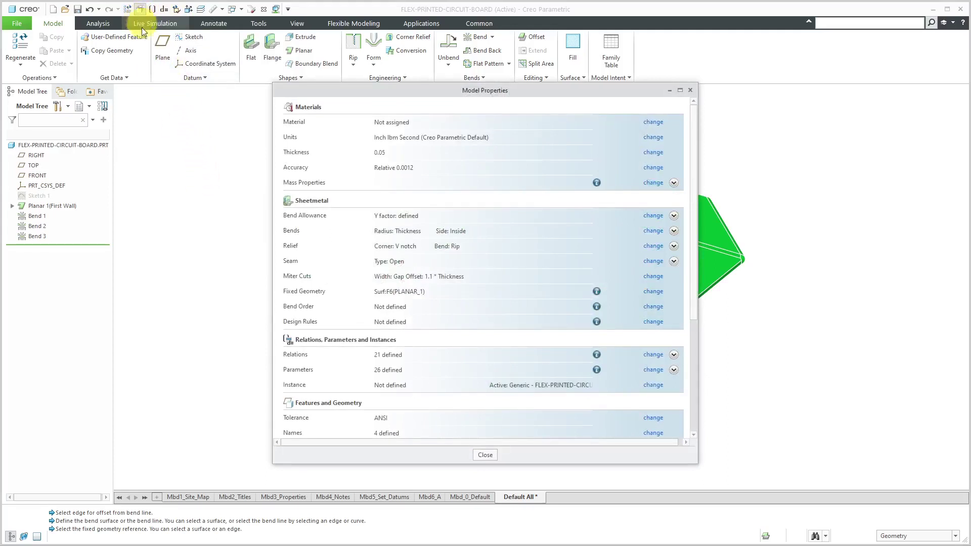
left_click(20, 23)
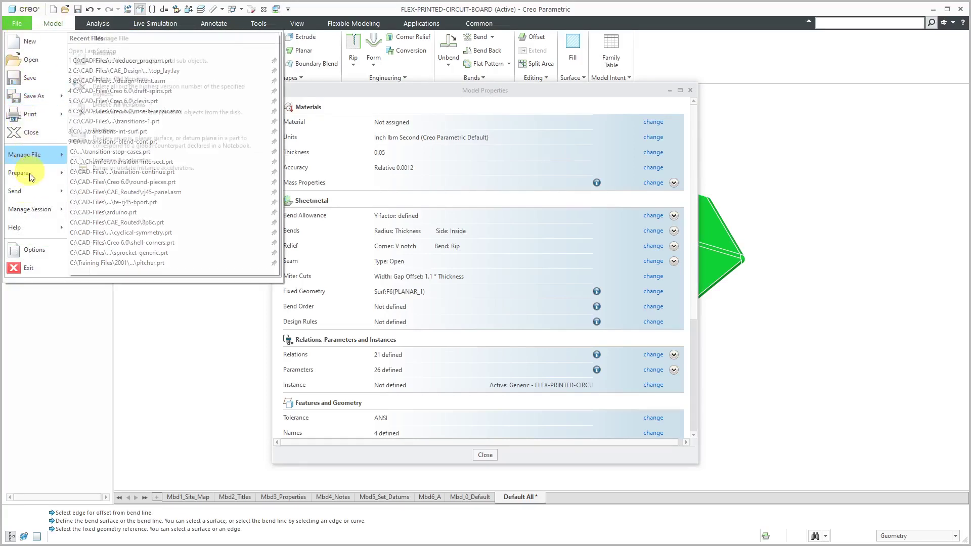
mouse_move(30, 174)
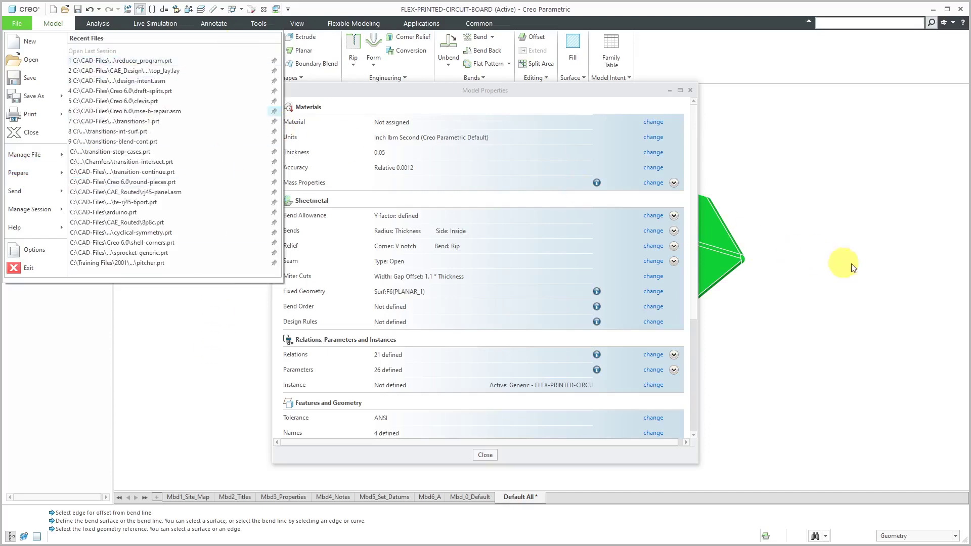
left_click(835, 264)
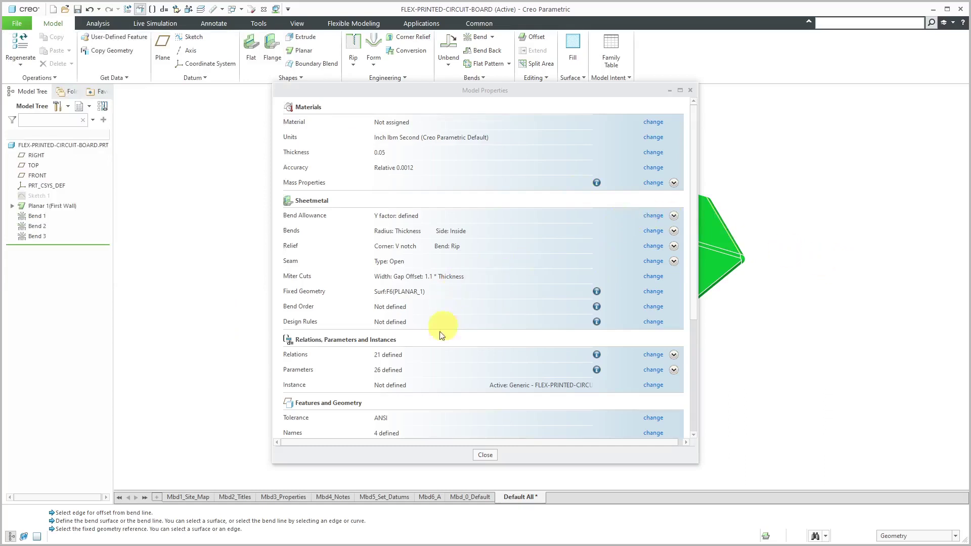
scroll(424, 349, "down", 3)
scroll(424, 349, "down", 2)
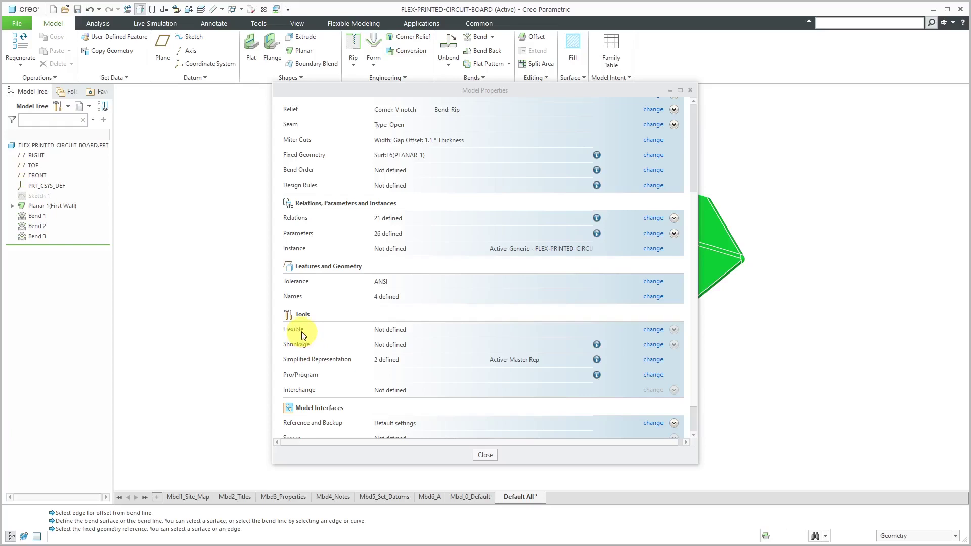
- Define flexibility with Bend 1, Bend 2 and Bend 3 as varied features, then close Model Properties
left_click(651, 329)
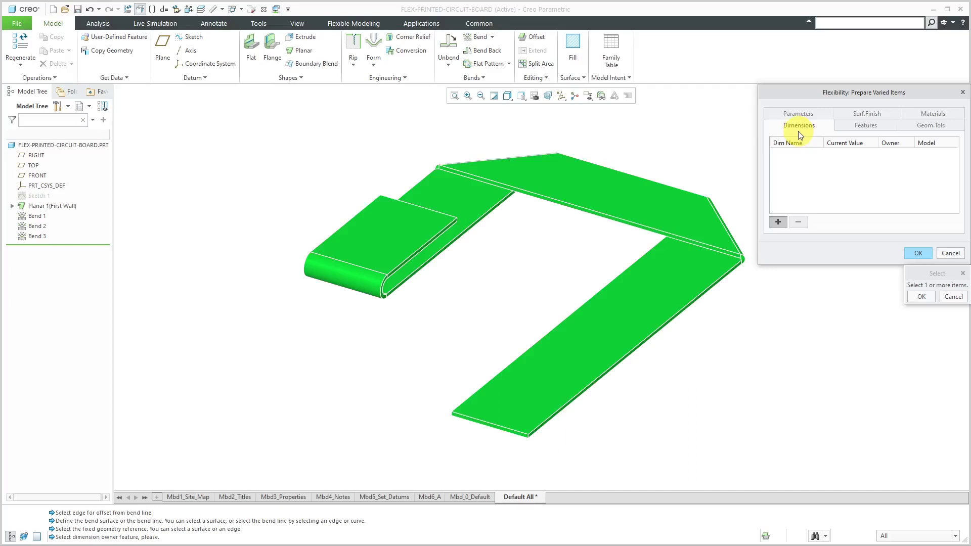
left_click(859, 126)
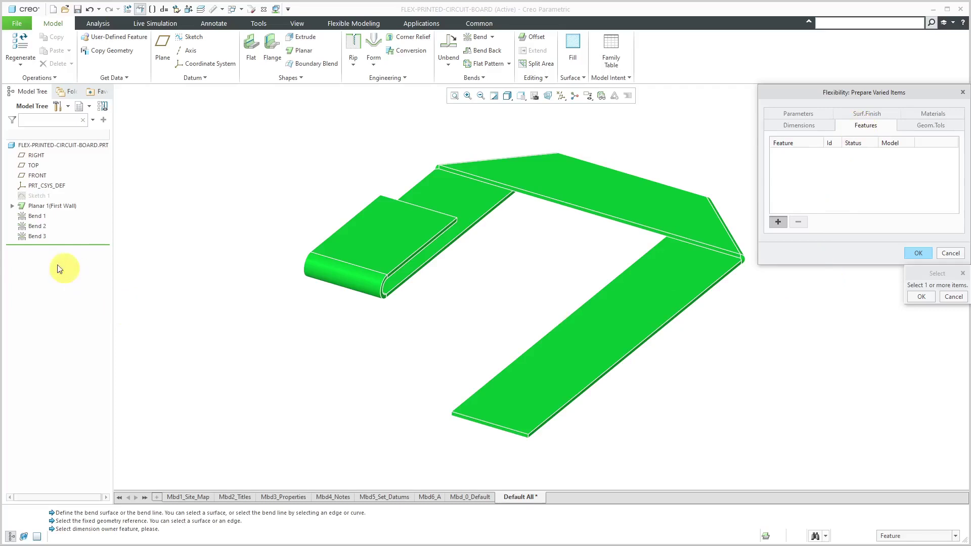
left_click(38, 225)
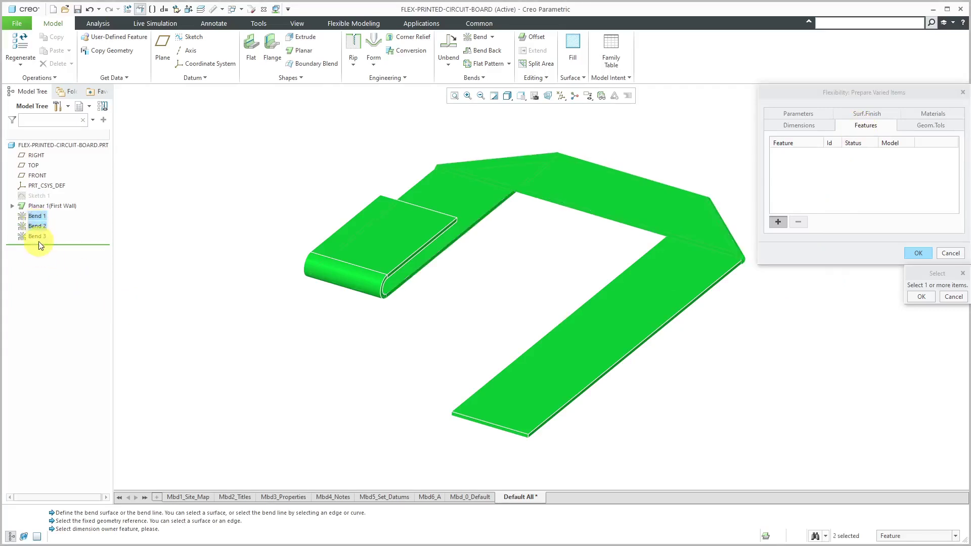
left_click(38, 236, "shift")
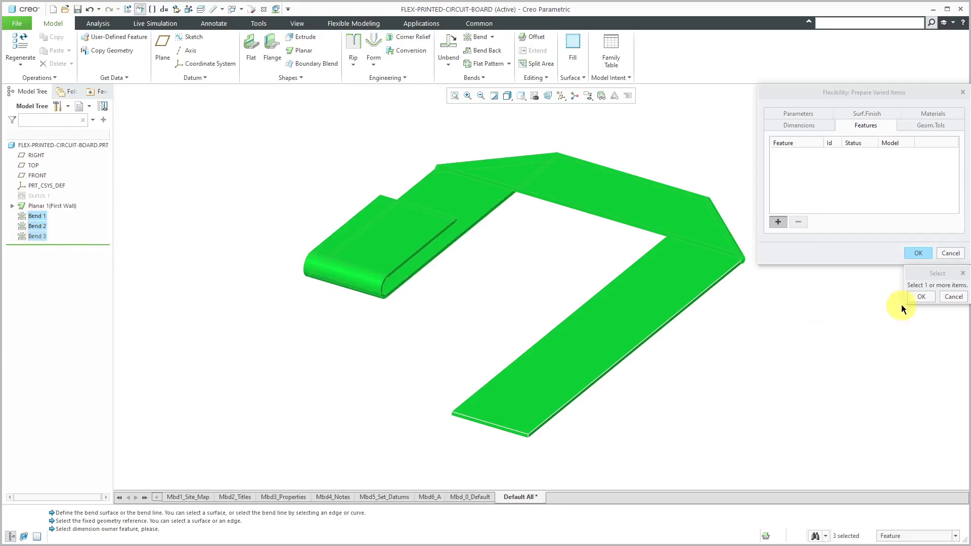
left_click(921, 296)
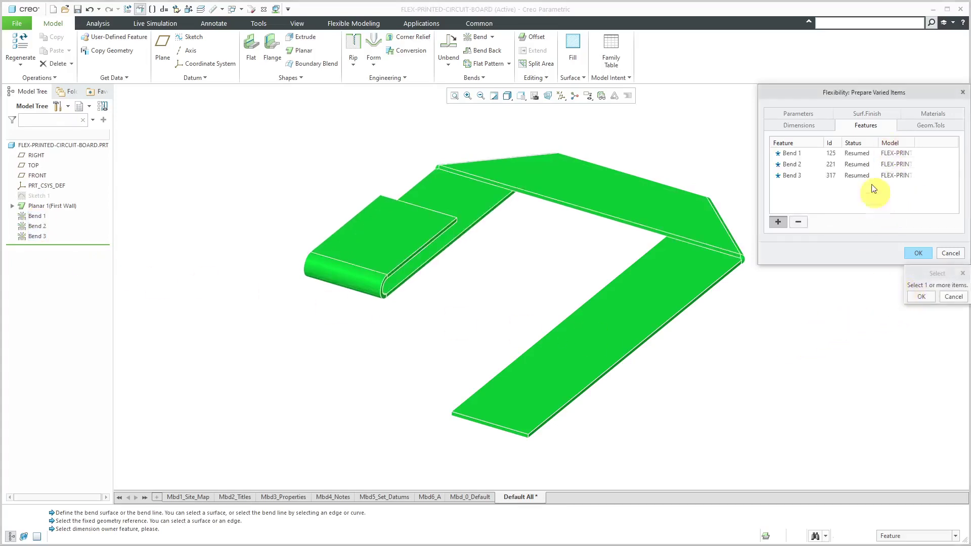
left_click_drag(758, 178, 737, 178)
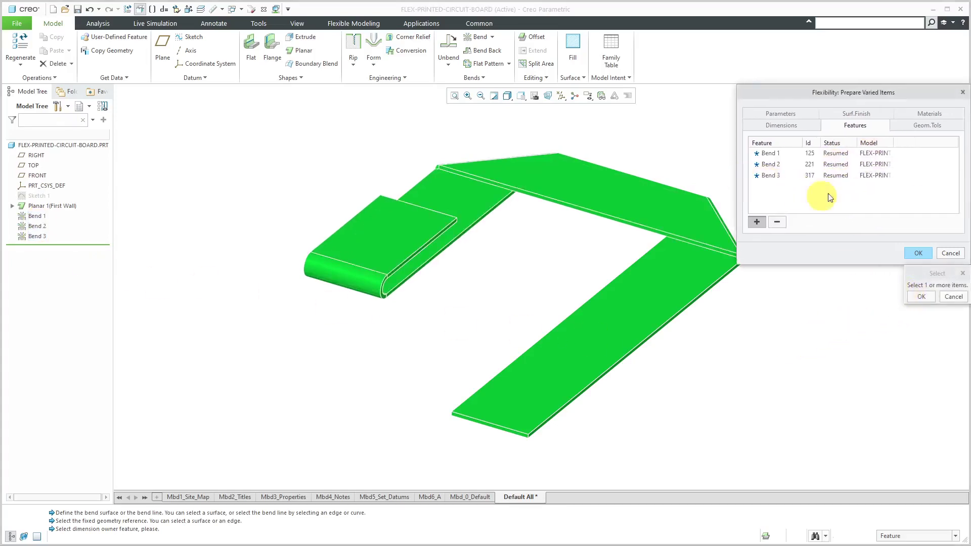
left_click_drag(867, 136, 868, 136)
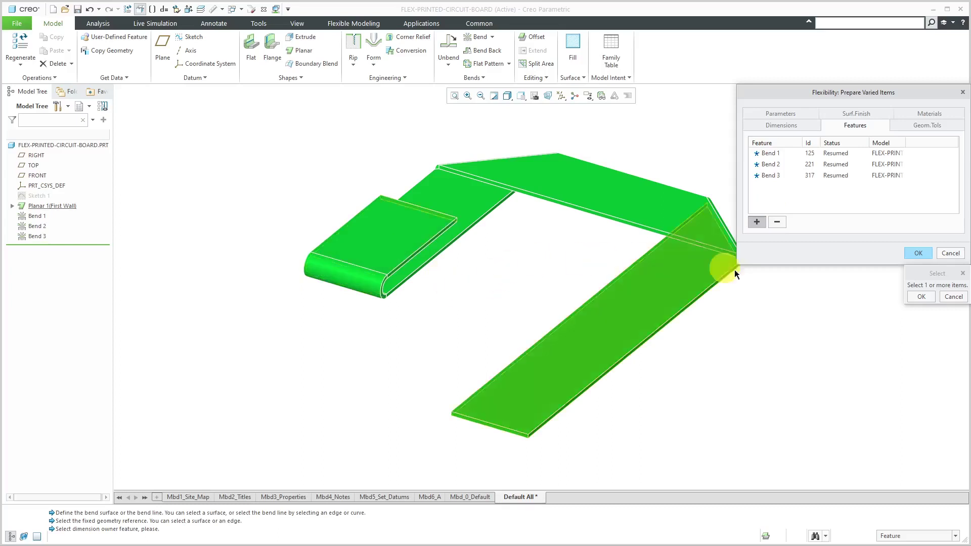
left_click(917, 253)
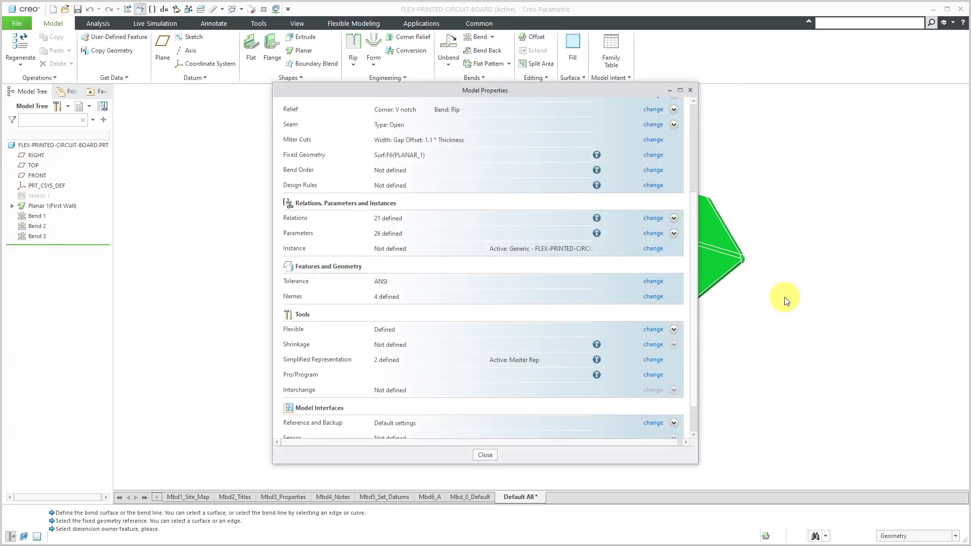
left_click(485, 454)
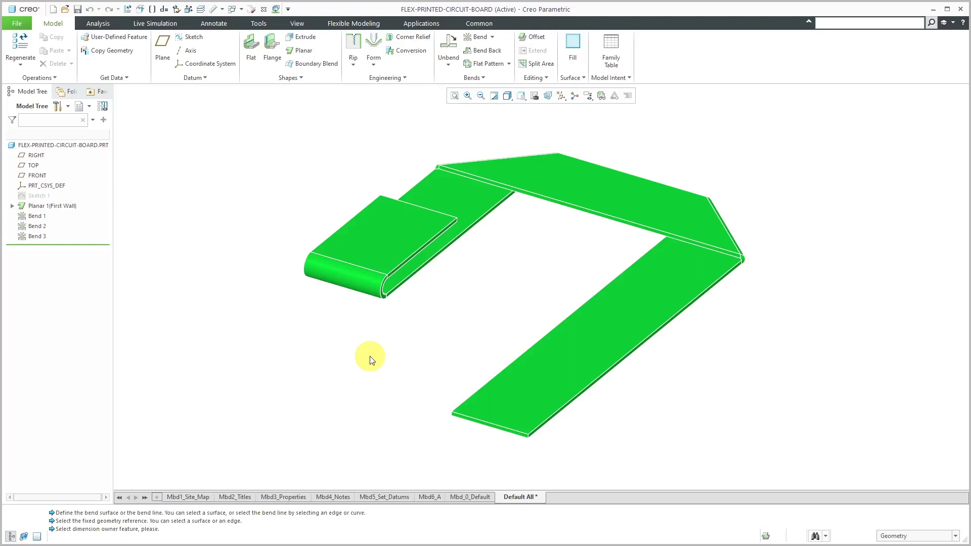
- Add a new simplified representation in the View Manager and type the name Unfolded
left_click(537, 98)
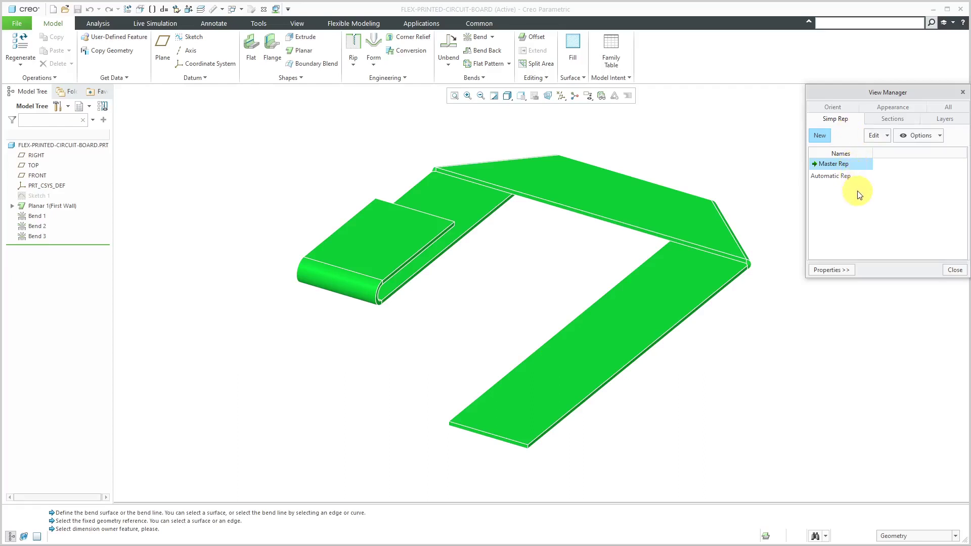
left_click(819, 136)
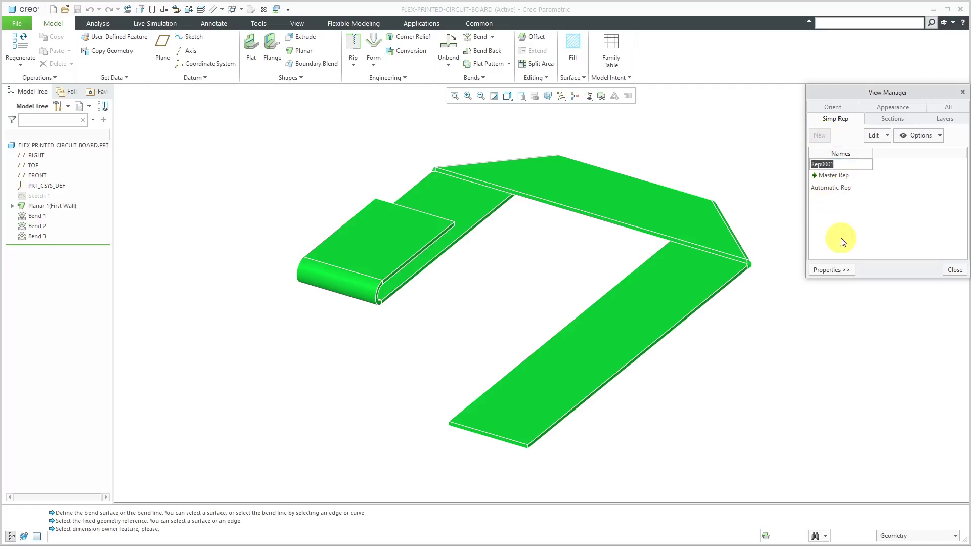
type("Unfolded")
- Name the representation Unfolded and exclude Bend 1, Bend 2 and Bend 3 through the Features menu
key("Return")
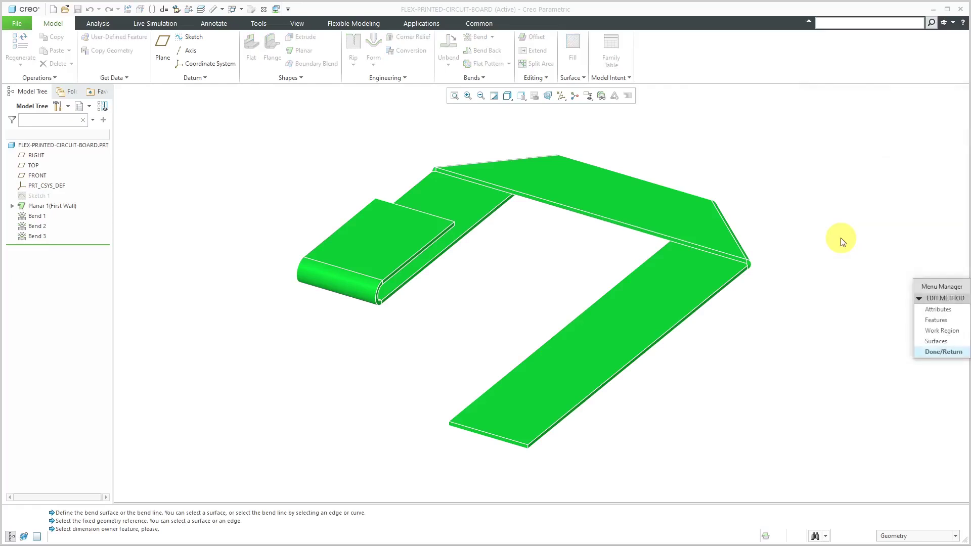
left_click_drag(936, 284, 827, 156)
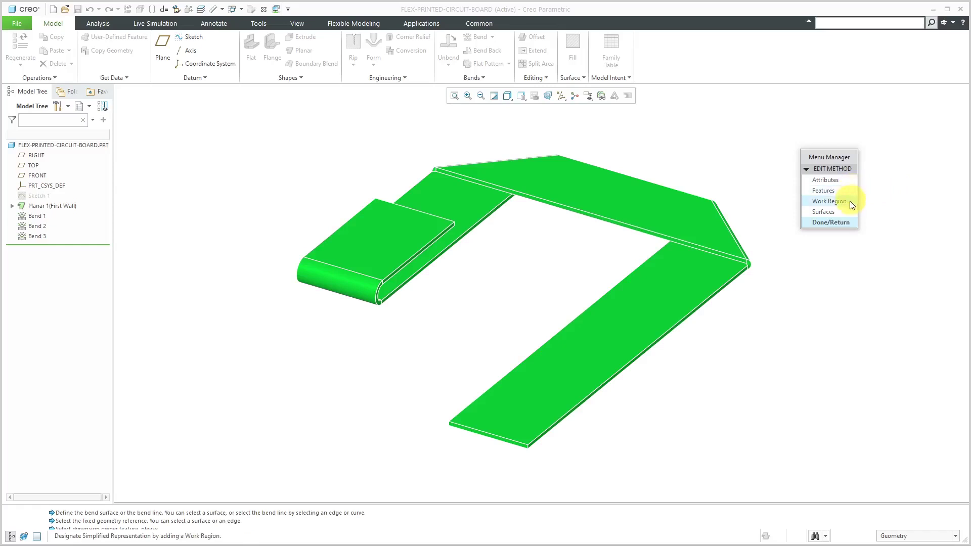
left_click(831, 181)
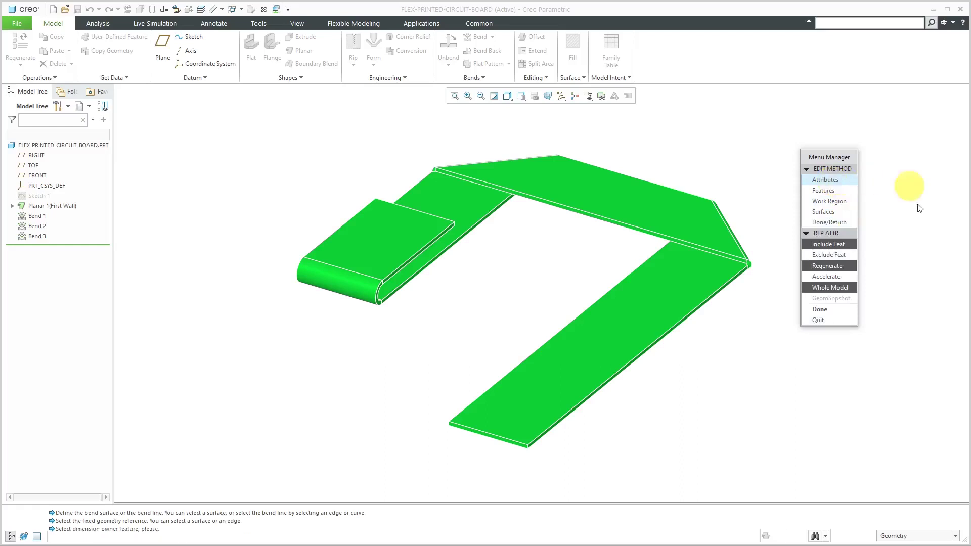
left_click(851, 244)
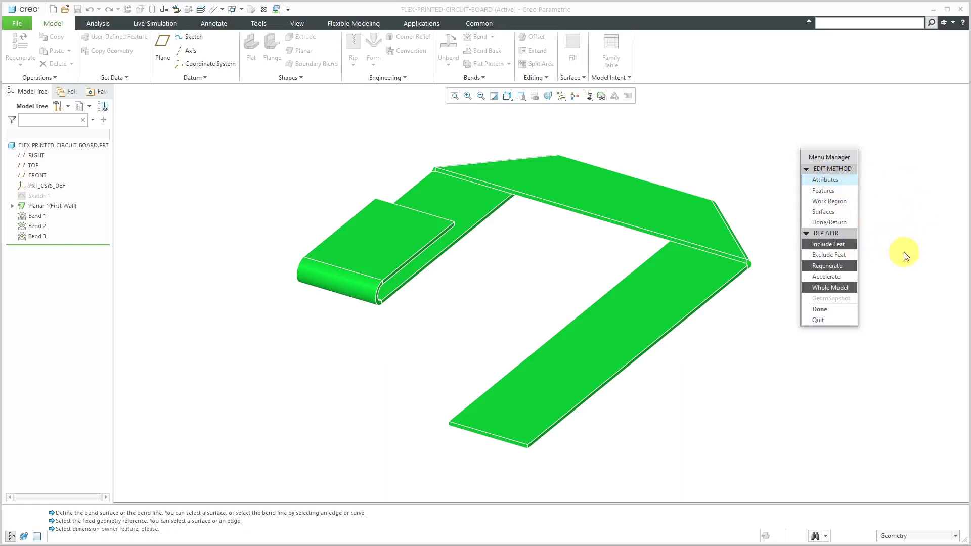
left_click(848, 265)
left_click(830, 192)
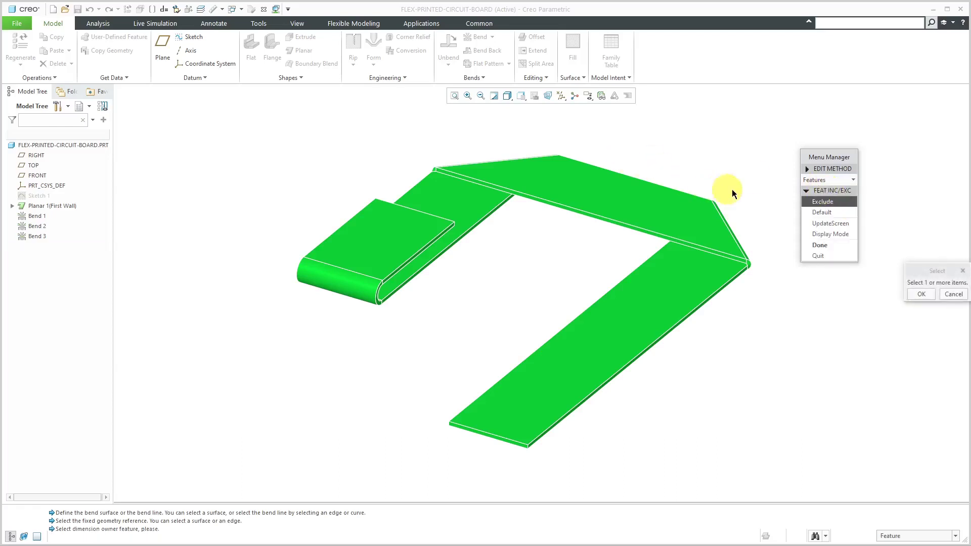
left_click(38, 217)
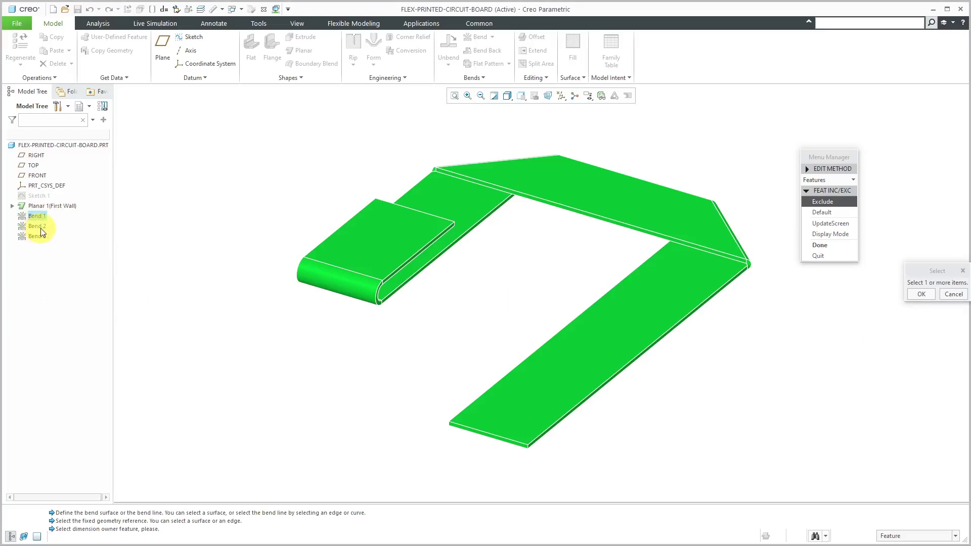
left_click(101, 107)
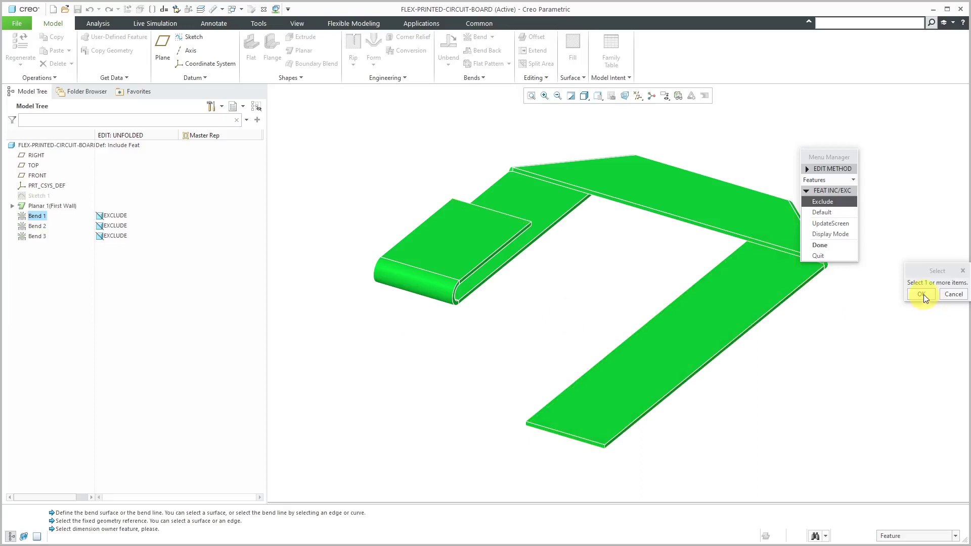
- Confirm the bend exclusion and finish the Unfolded representation with the board lying flat
left_click(820, 246)
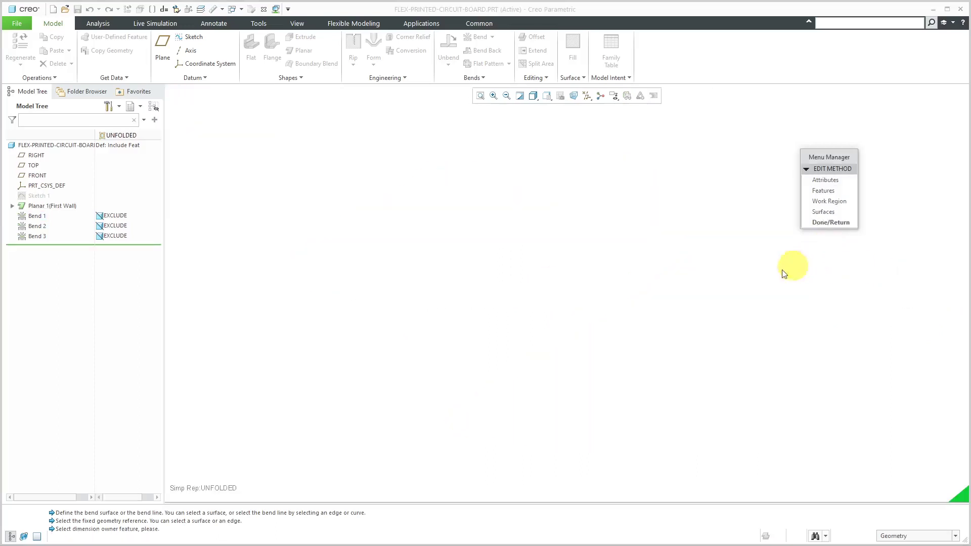
left_click(481, 96)
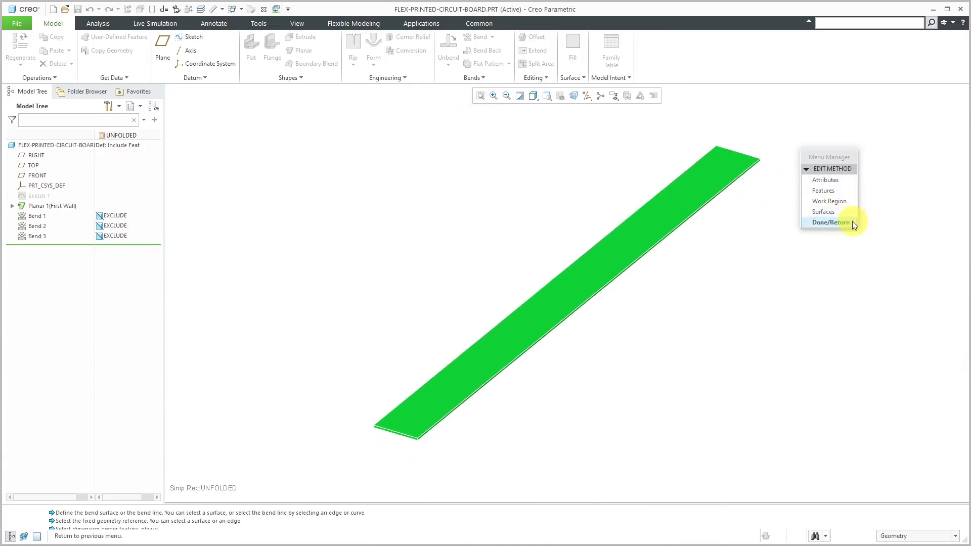
left_click(851, 222)
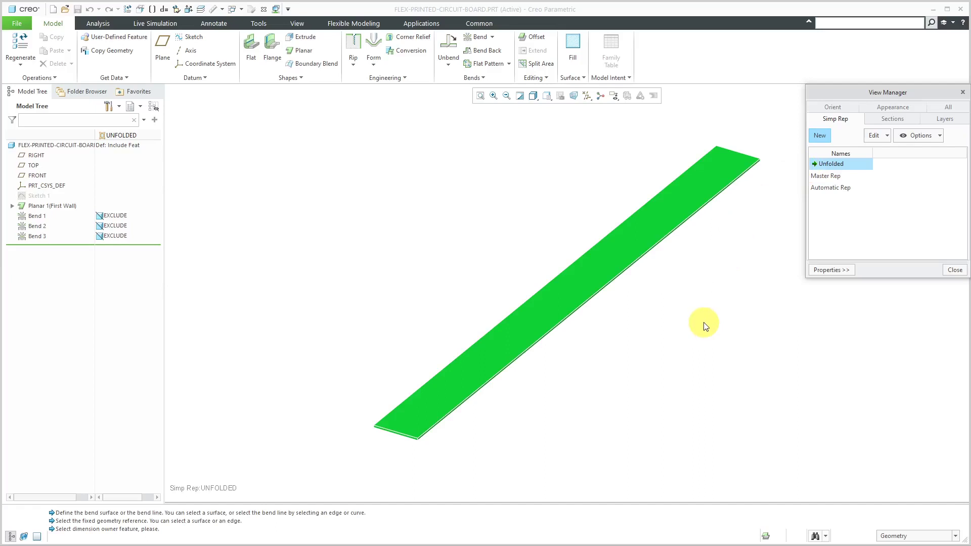
- Activate Master Rep to restore the bent board and close the View Manager
double_click(820, 175)
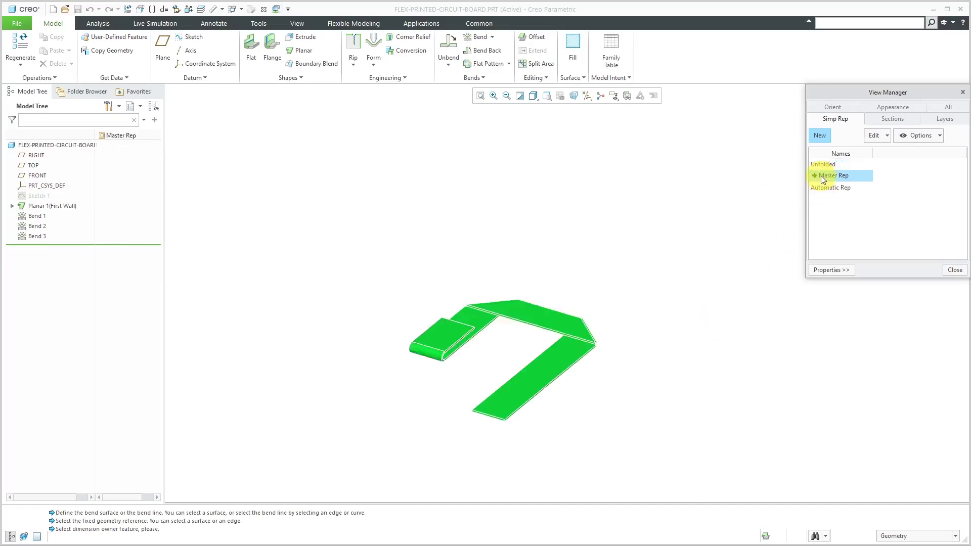
scroll(521, 450, "down", 5)
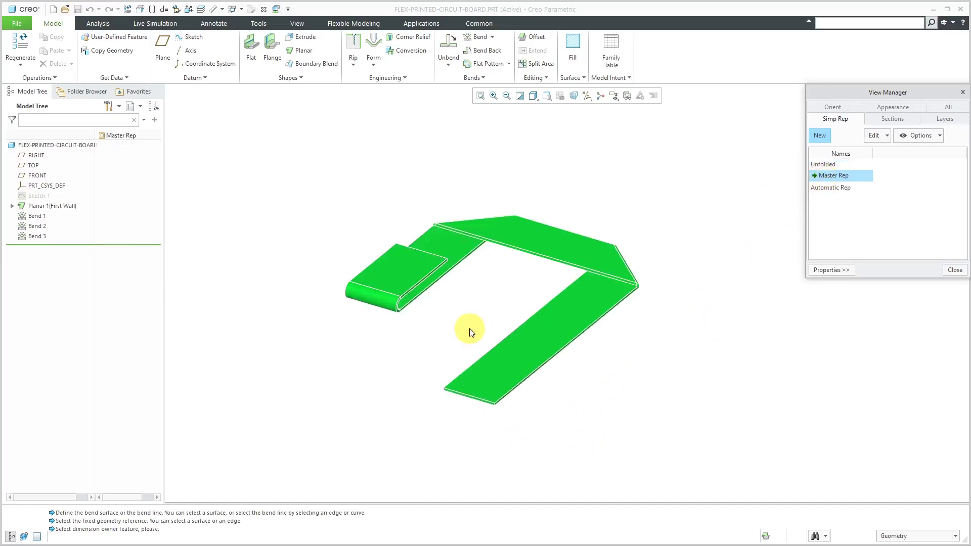
scroll(469, 328, "down", 1)
left_click(954, 270)
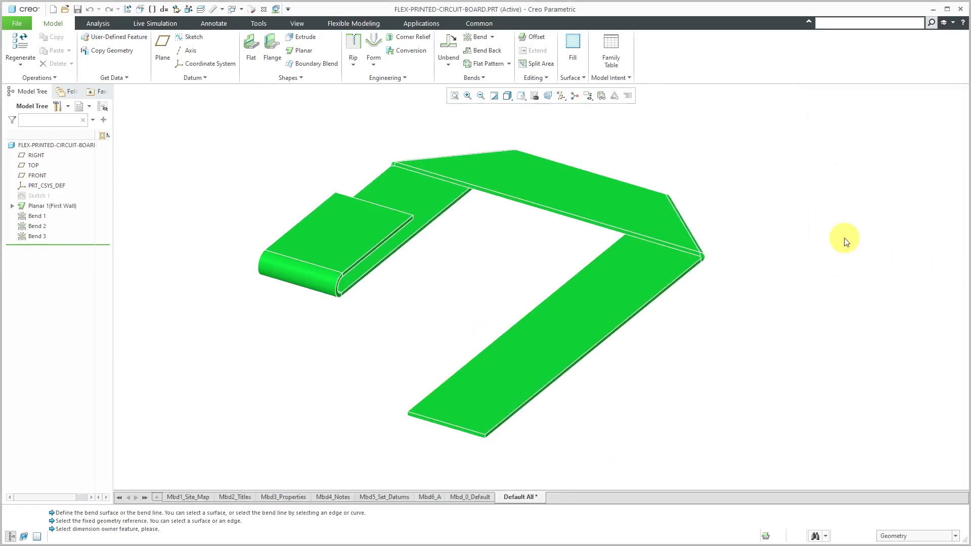
- In CONSUMER-ELECTRONICS.ASM, assemble flex-printed-circuit-board.prt from session, accepting its predefined flexibility
left_click(242, 9)
left_click(263, 77)
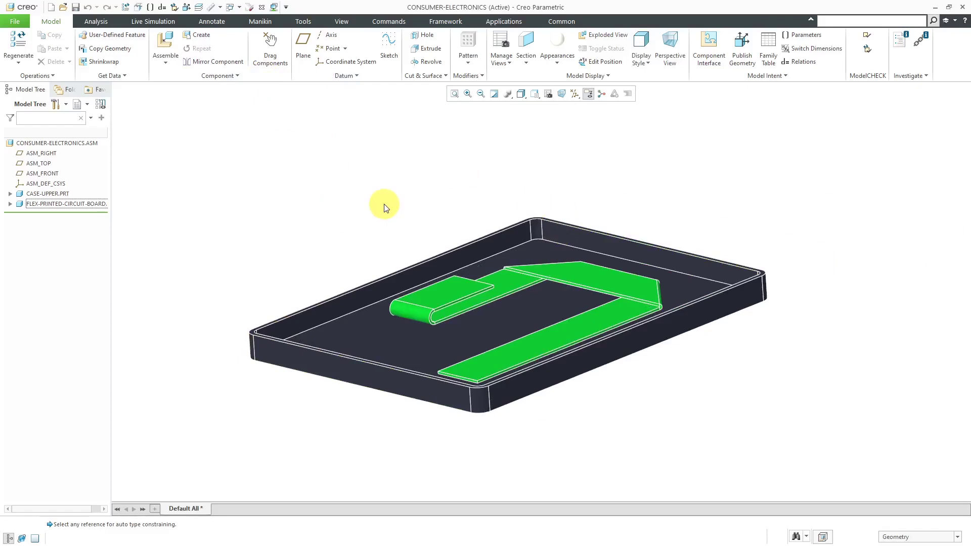
left_click(162, 48)
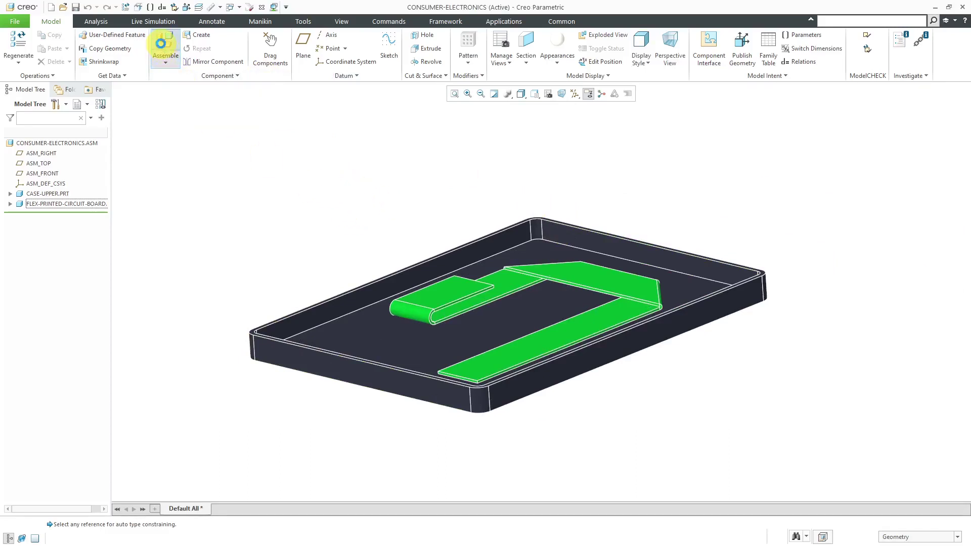
left_click(326, 223)
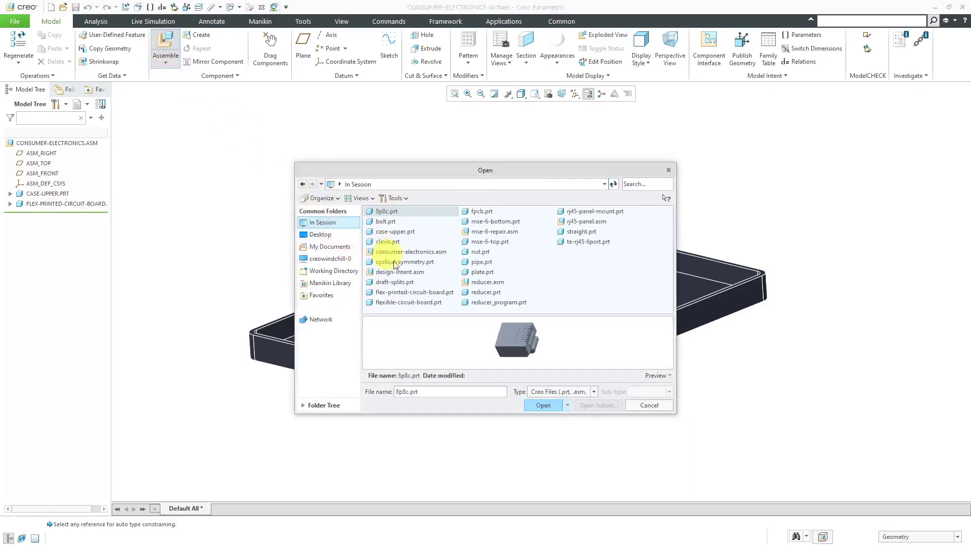
left_click(415, 292)
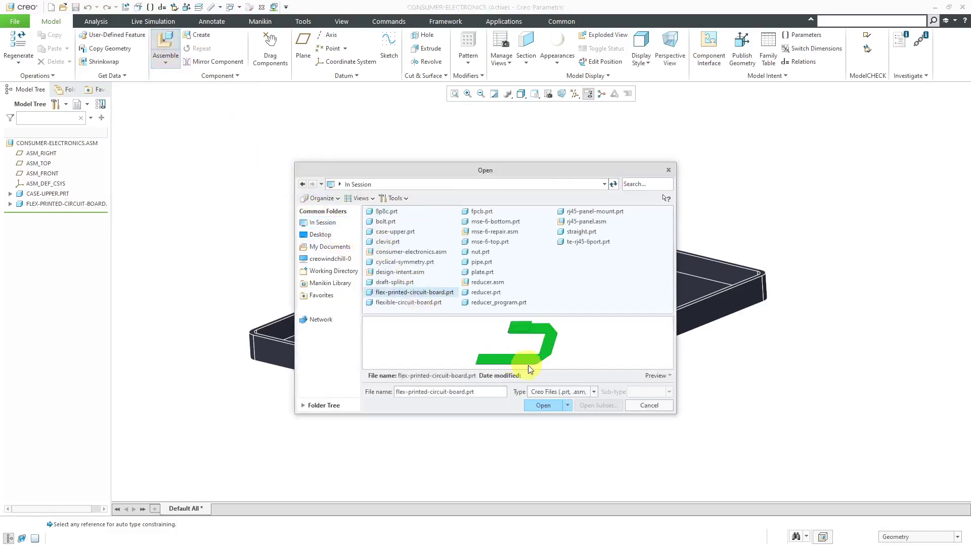
left_click(545, 404)
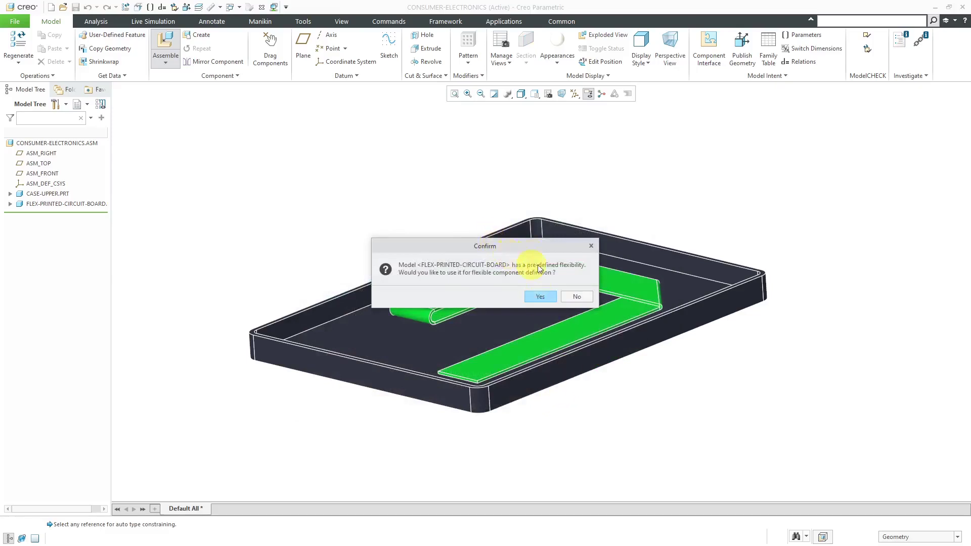
left_click(545, 298)
left_click(539, 298)
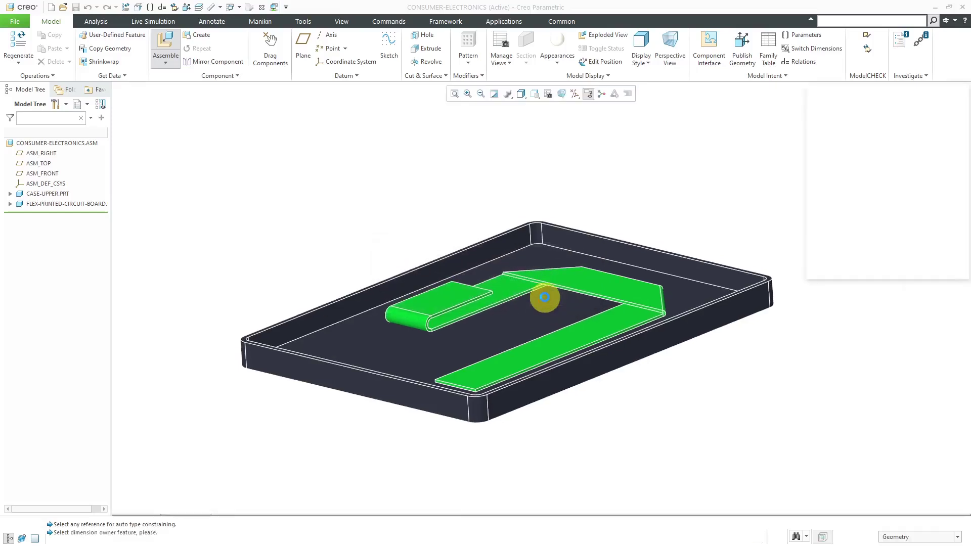
- Set Bend 3's new status to Suppressed in the Varied Items features list
left_click_drag(885, 99, 235, 125)
left_click(236, 165)
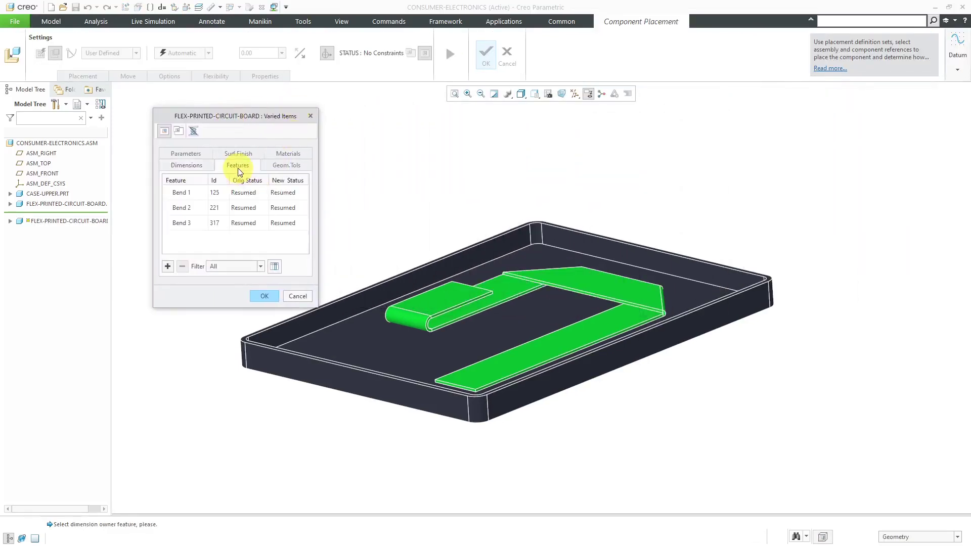
left_click(297, 226)
left_click(303, 224)
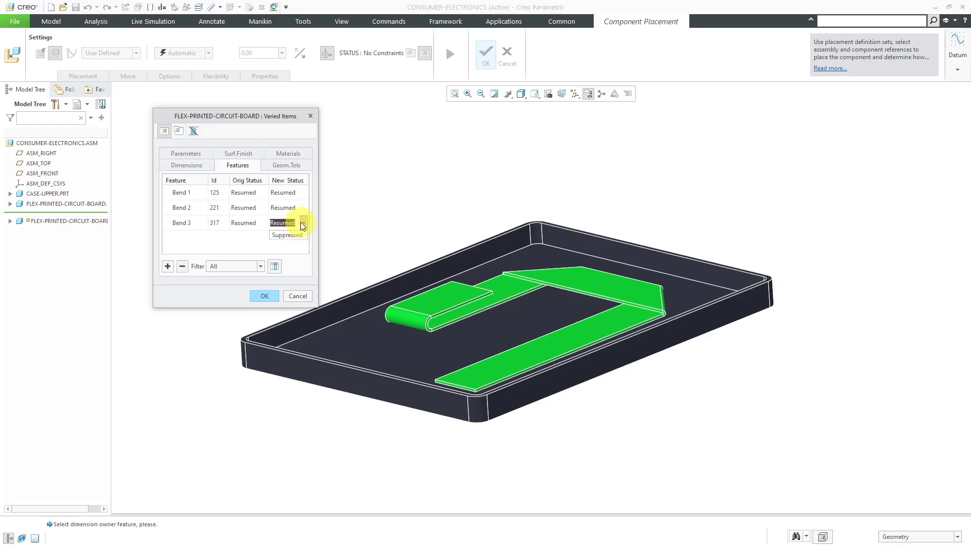
left_click(302, 235)
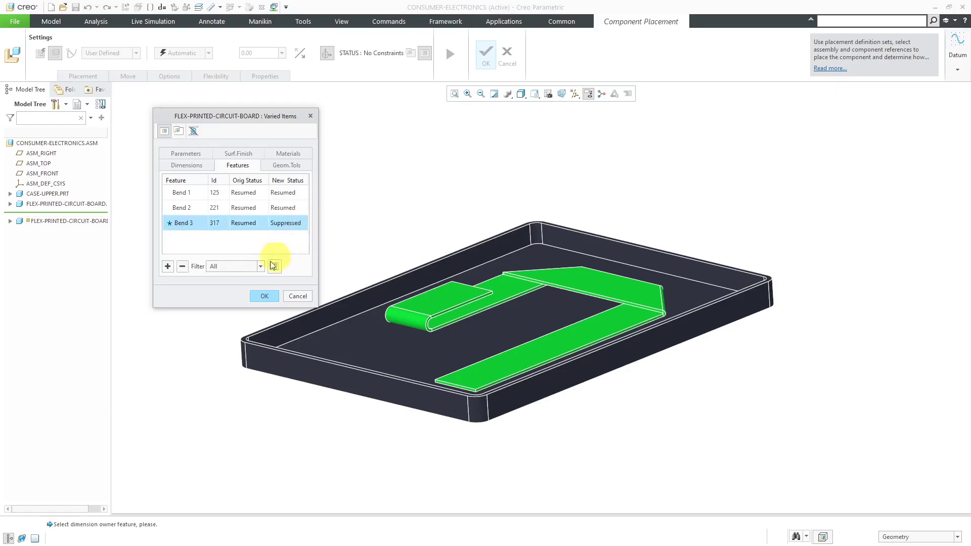
left_click(264, 297)
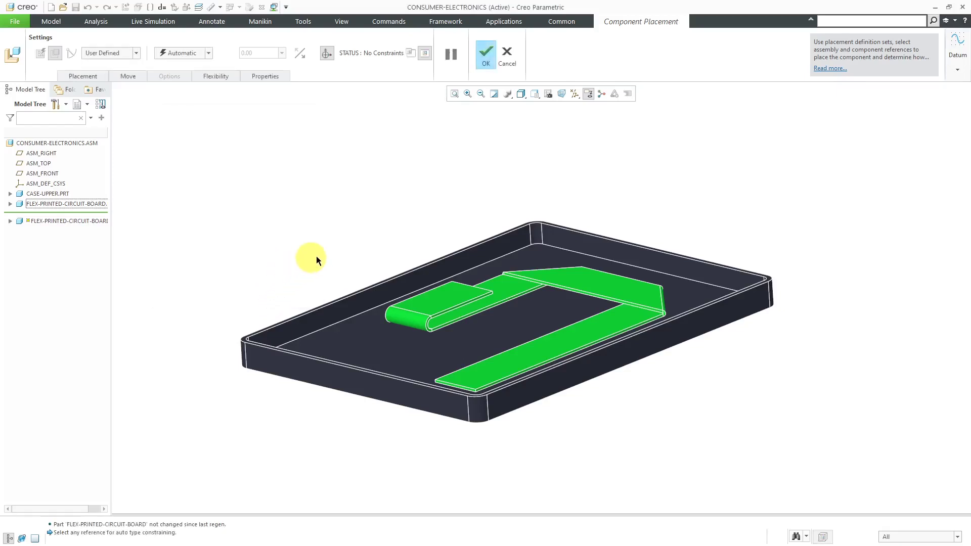
- Drag the second board copy beside the case and rotate it upright about its vertical axis
scroll(424, 250, "up", 3)
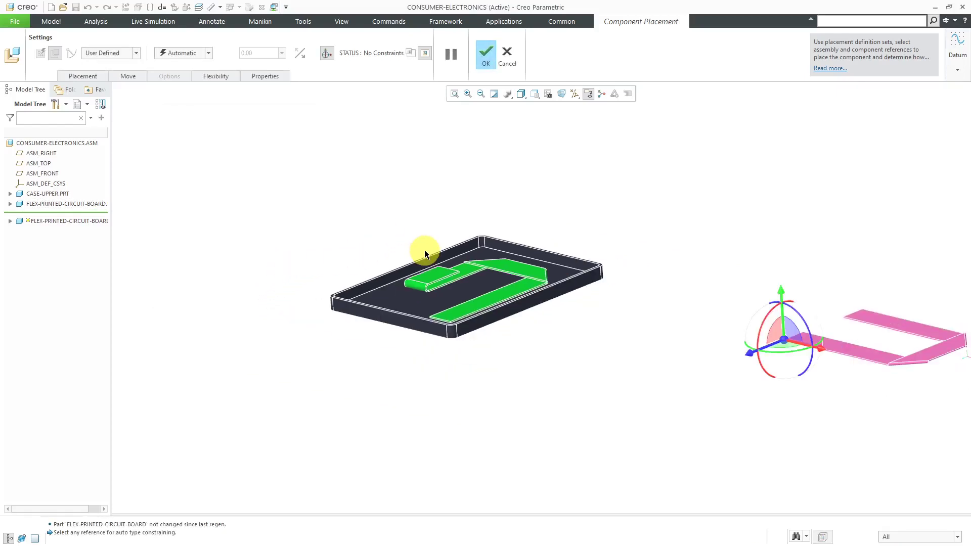
left_click_drag(821, 358, 412, 165)
left_click_drag(417, 222, 389, 233)
middle_click_drag(390, 233, 396, 359)
scroll(321, 245, "up", 3)
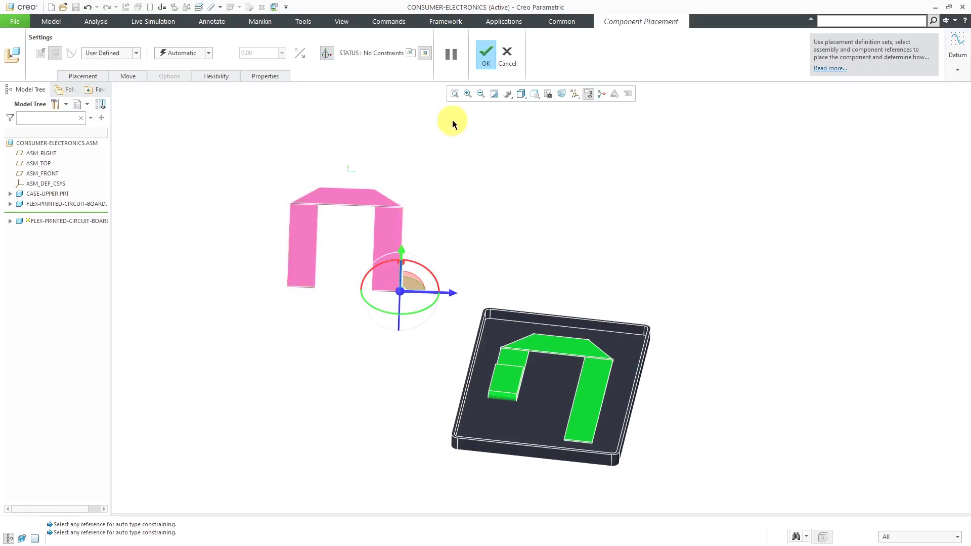
left_click(484, 54)
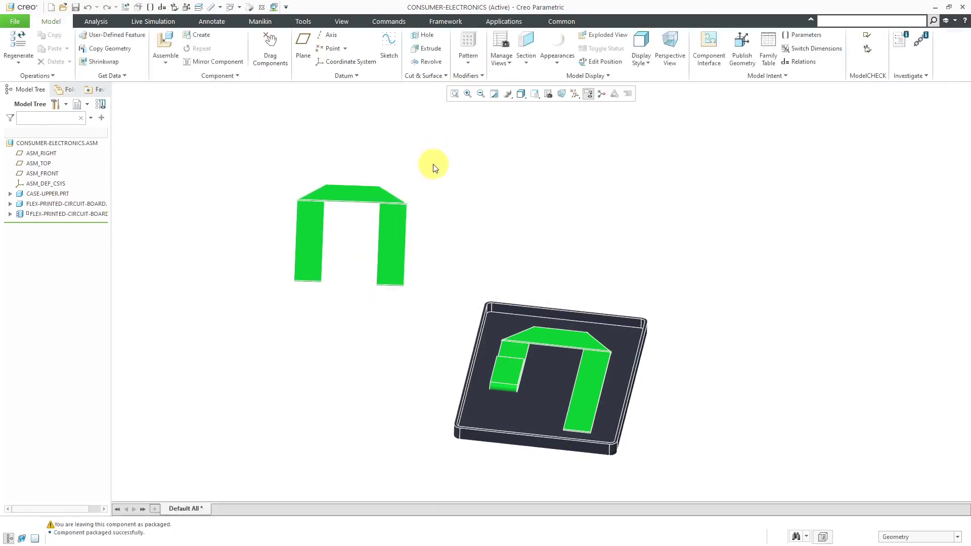